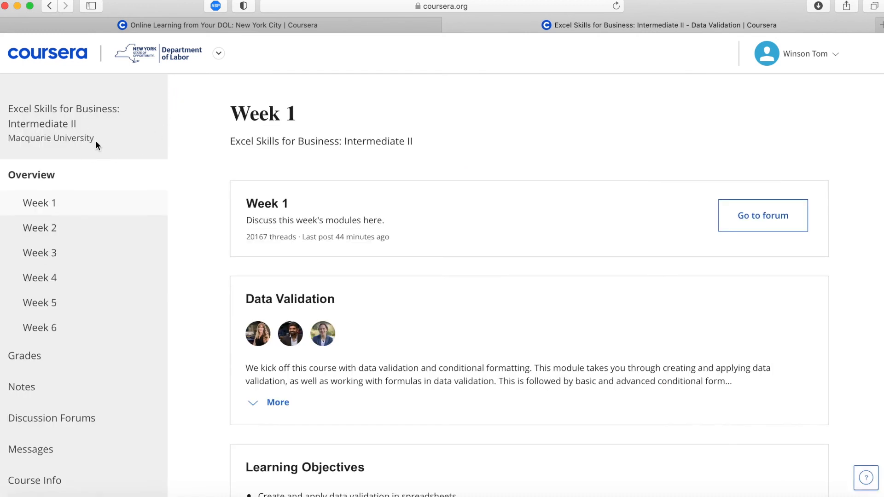
Switch to the Word document and review the listed skills and topics for the Week 1 module.
drag(96, 141, 8, 138)
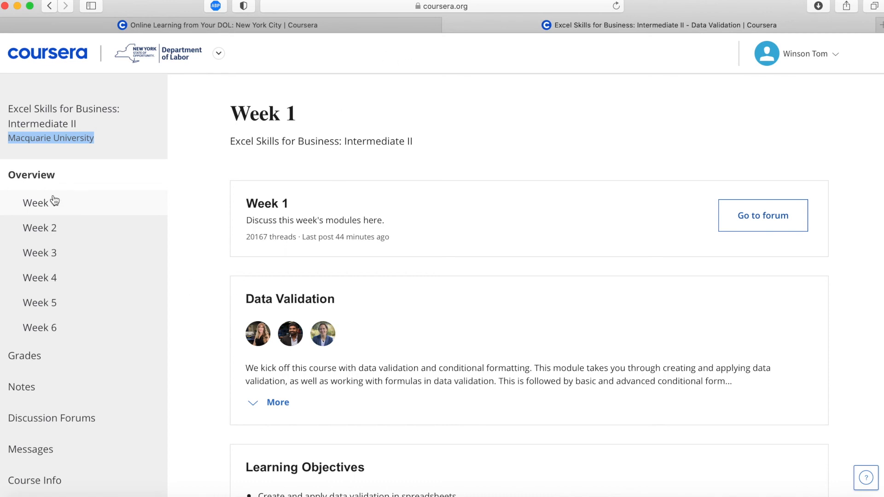
key(ctrl+Up)
click(166, 187)
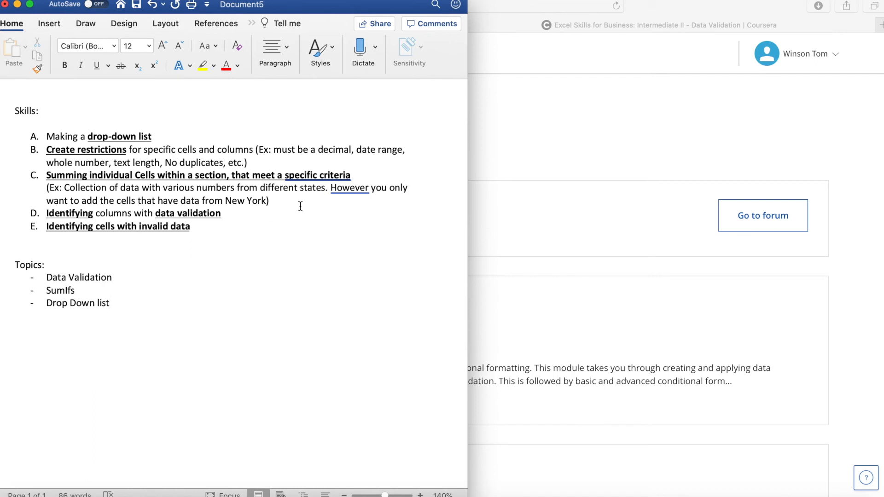
Switch back to the Coursera assignment in the browser and open the downloaded C3-W1-Assessment-3 workbook in Excel.
click(572, 134)
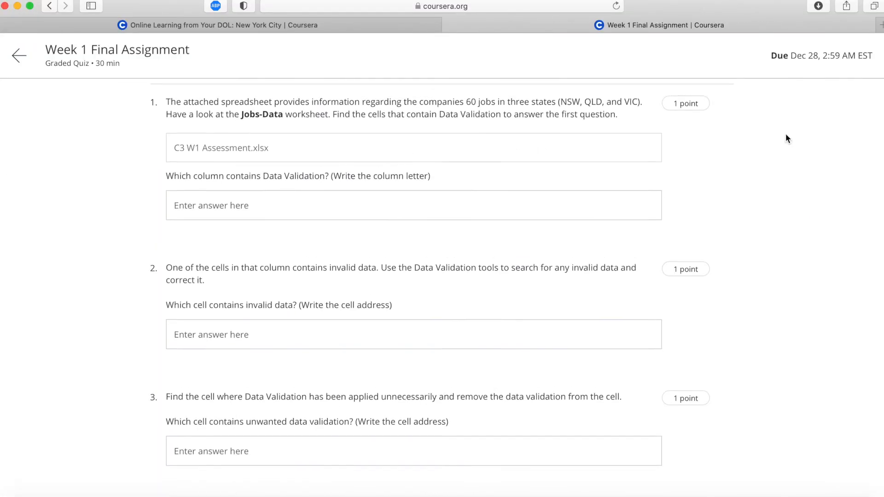
click(818, 5)
click(747, 59)
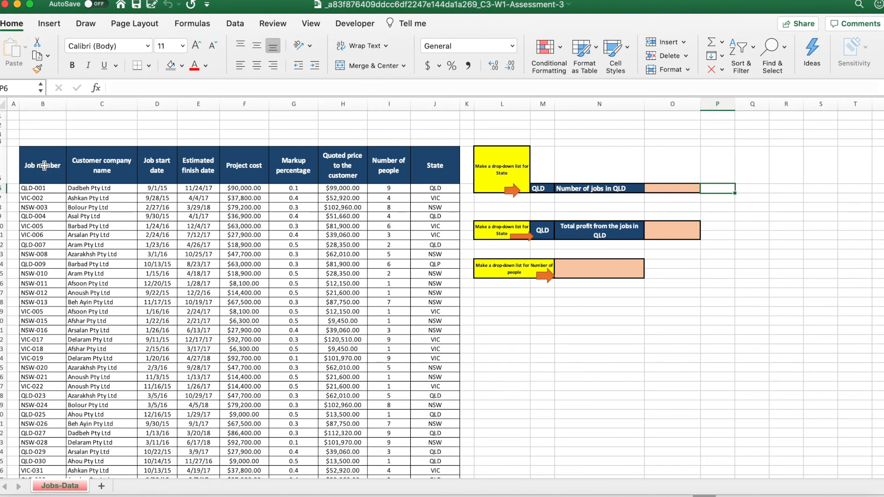
Select the whole jobs table from the Job number header and find its cells that contain data validation.
click(44, 165)
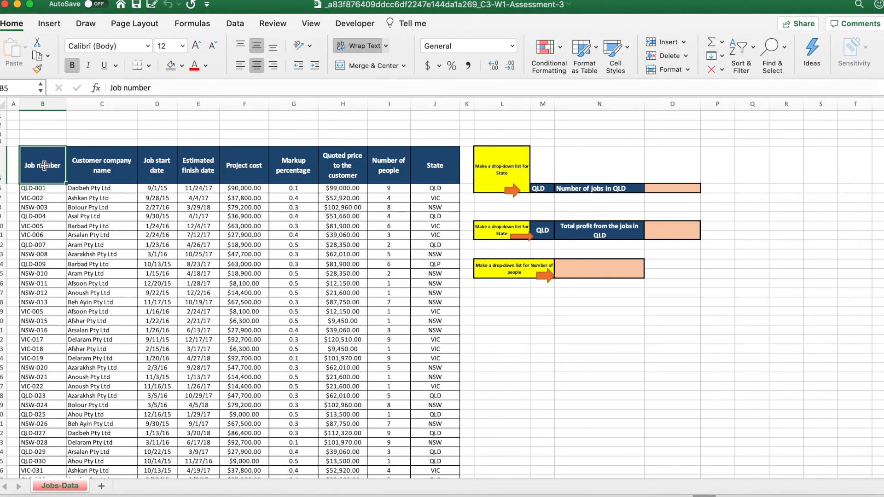
key(super+shift+Right)
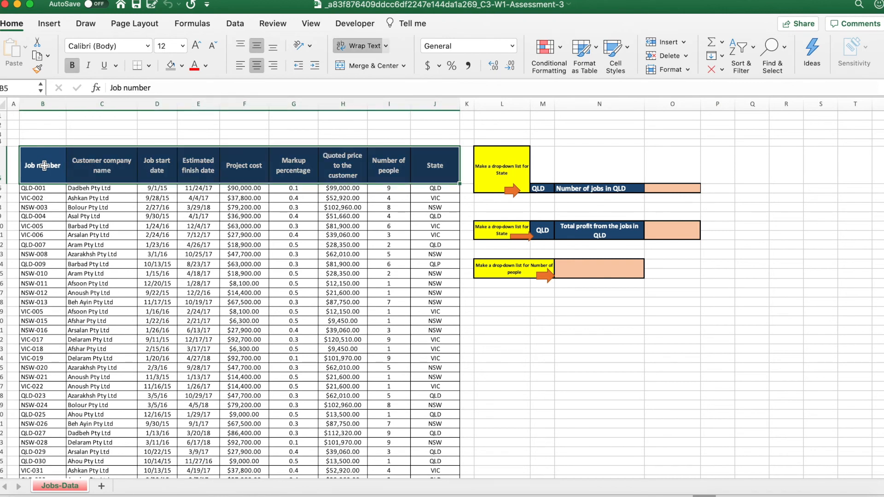
key(super+shift+Down)
scroll(44, 166, down, 5)
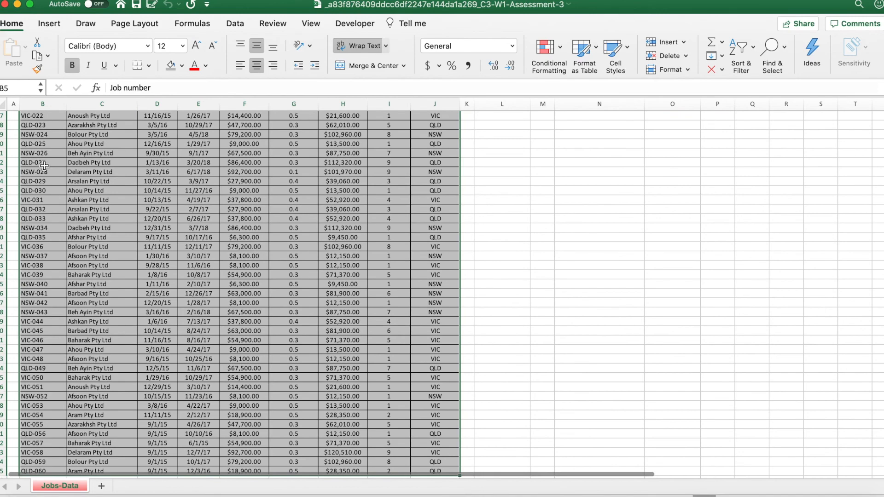
scroll(44, 166, down, 3)
scroll(44, 166, up, 8)
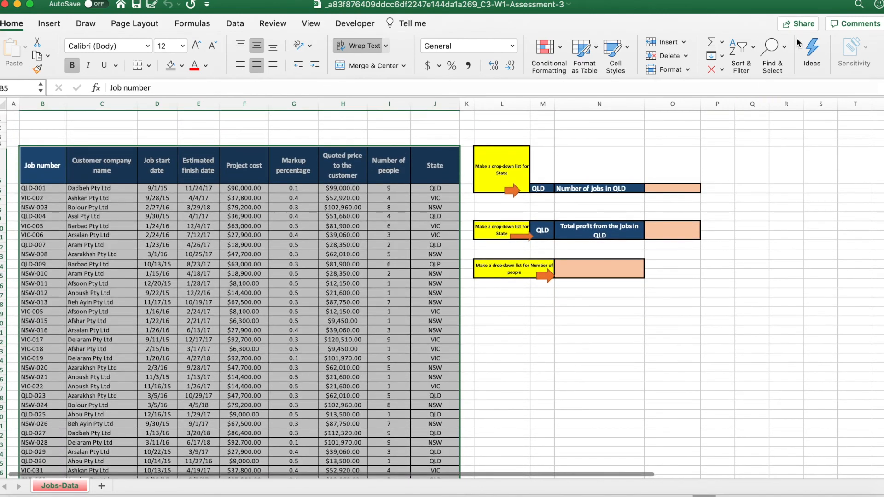
click(775, 48)
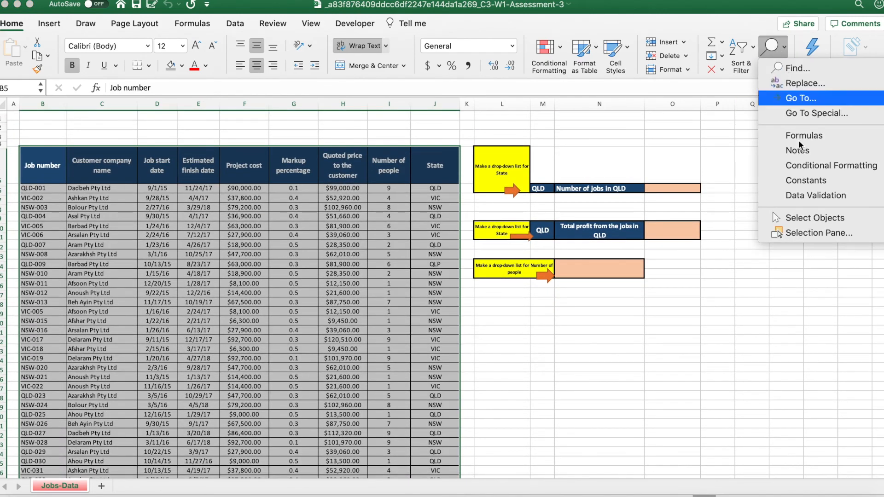
click(796, 196)
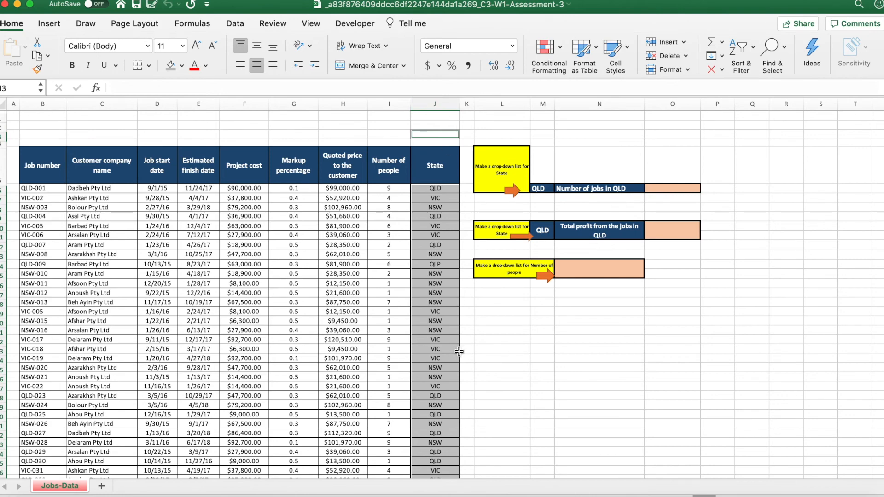
Switch to the browser quiz and answer question 1 with column J.
key(ctrl+Up)
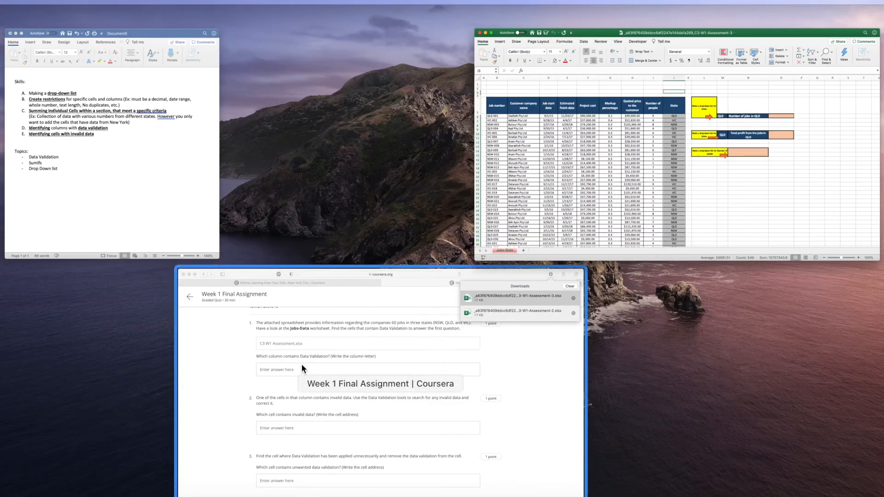
click(302, 363)
click(289, 208)
text(J)
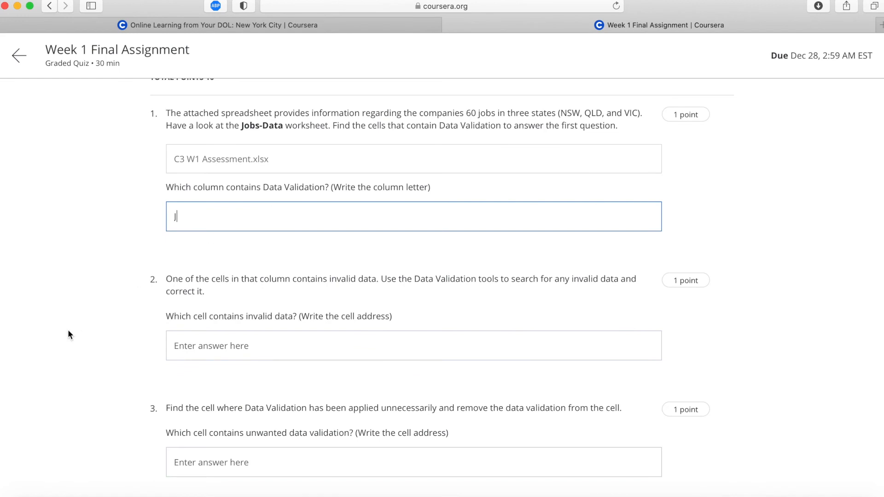
Read question 2, switch to the Excel workbook and circle the invalid data in the whole jobs table.
scroll(67, 330, down, 3)
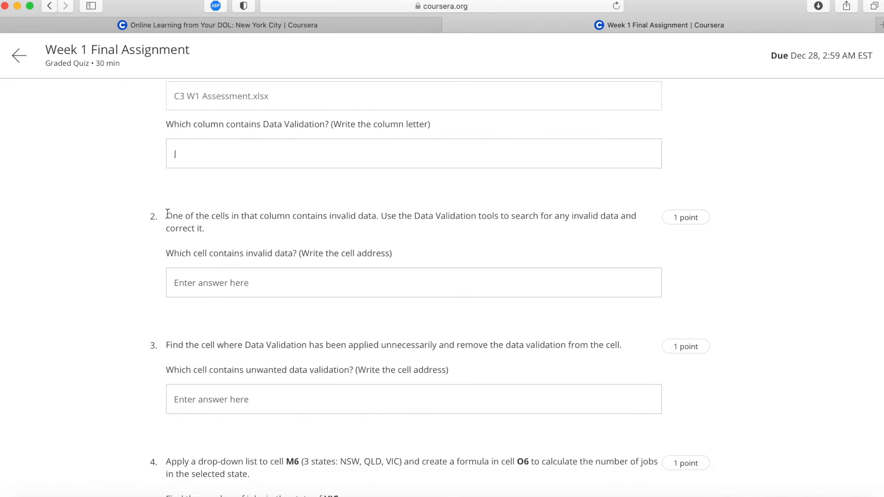
drag(167, 213, 467, 230)
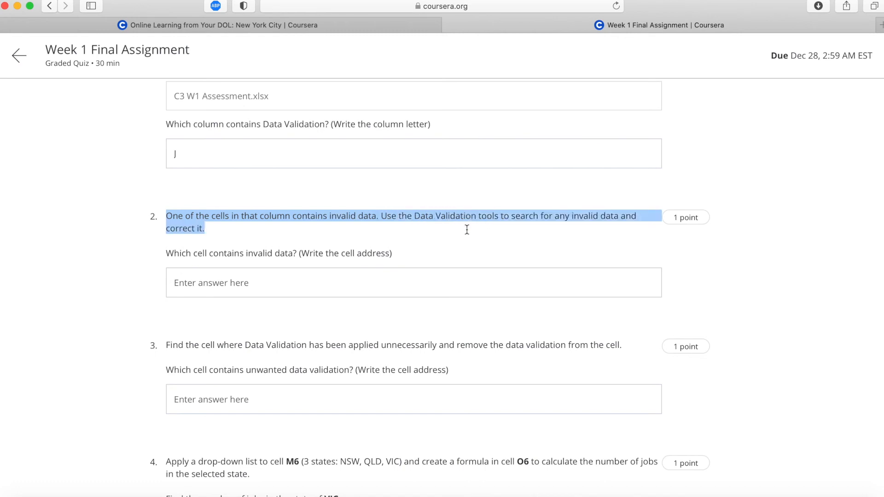
click(423, 262)
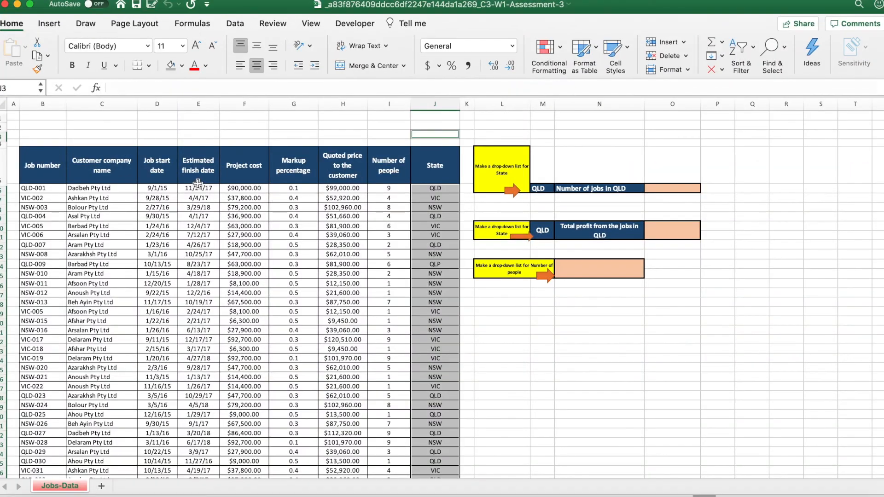
click(45, 166)
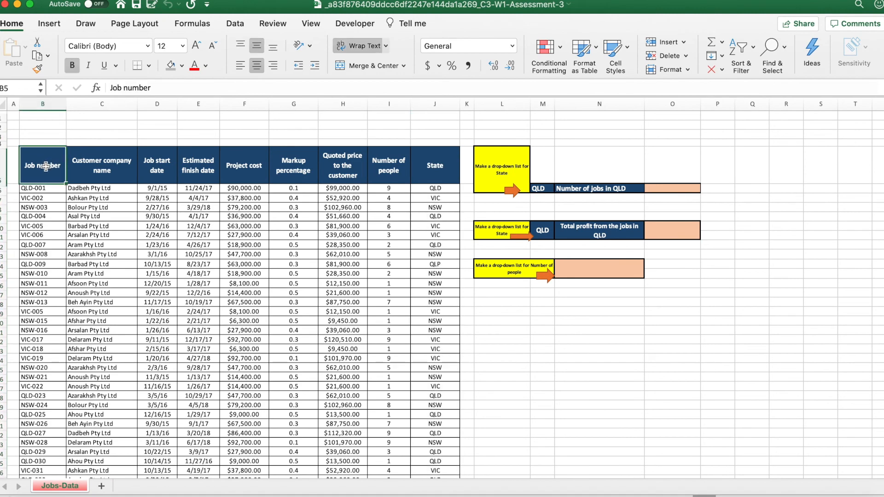
key(ctrl+shift+Right)
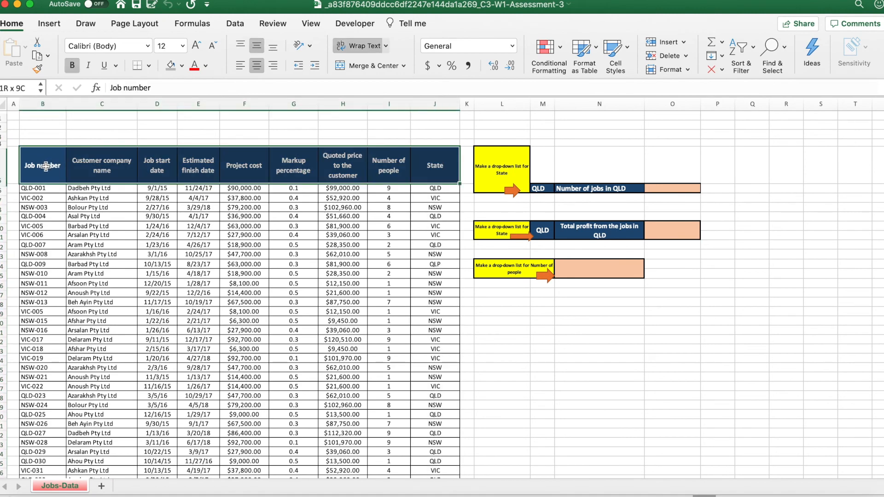
key(ctrl+shift+Down)
scroll(184, 184, up, 15)
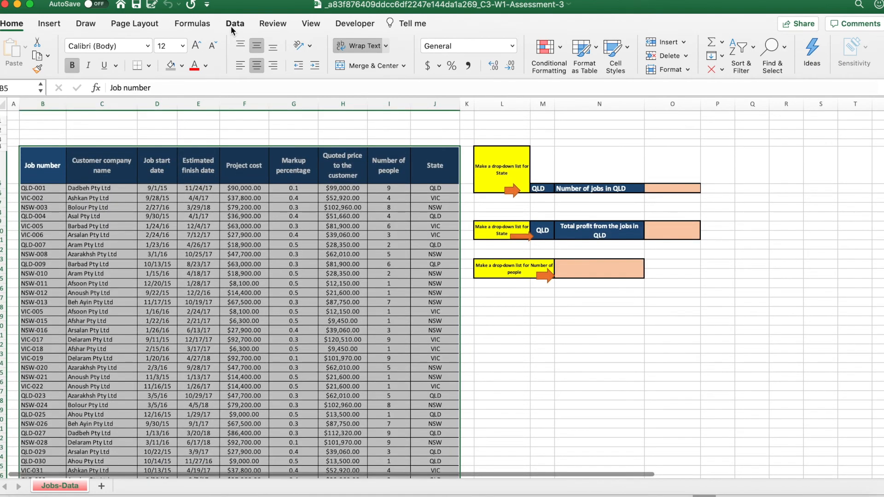
click(235, 24)
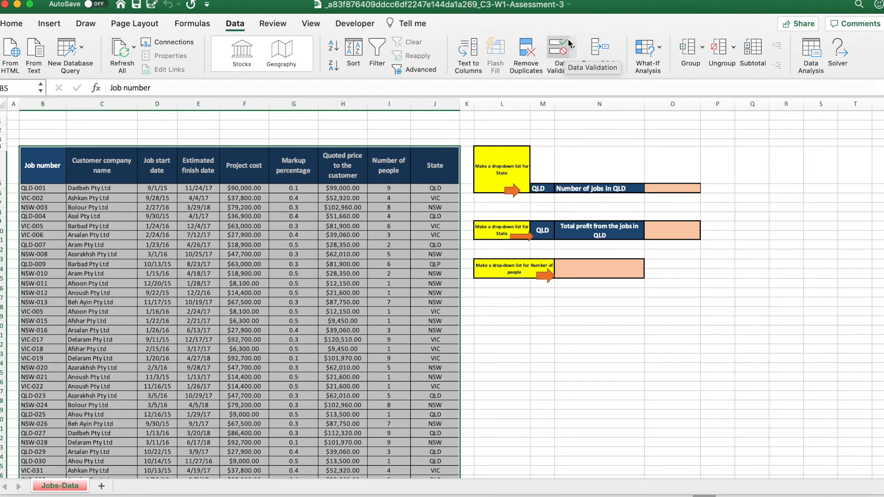
click(573, 50)
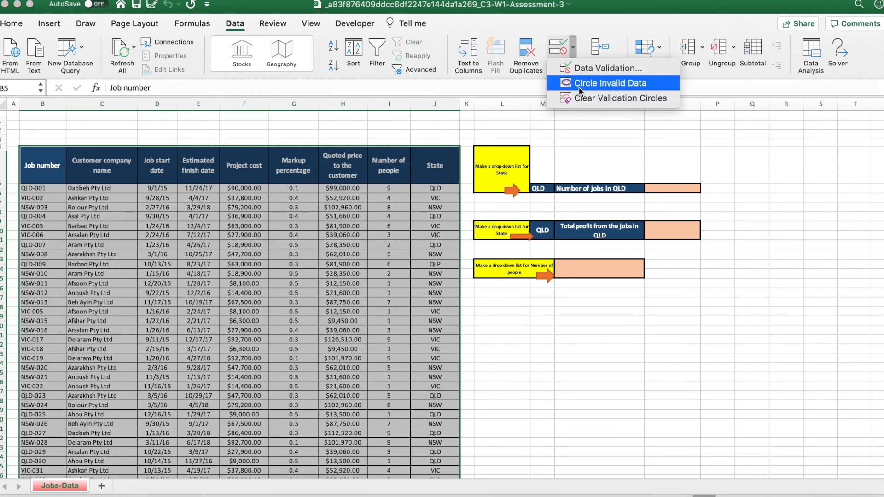
click(579, 89)
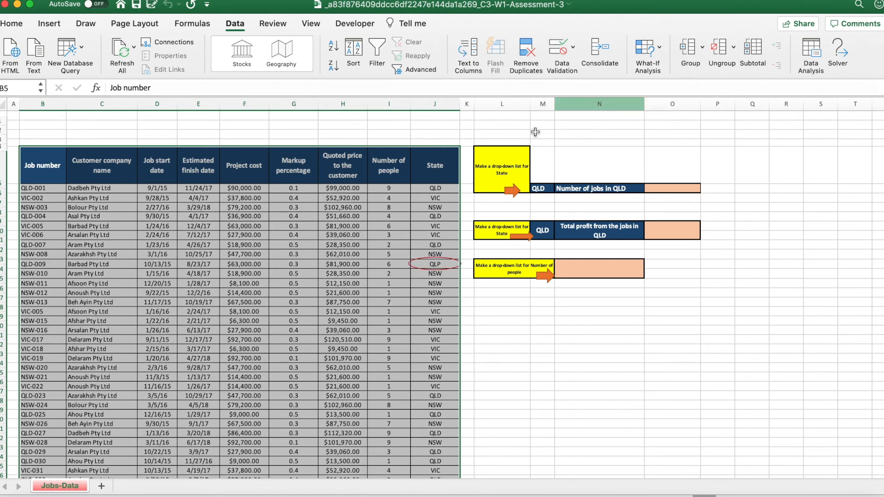
Correct the circled State entry in cell J14 to QLD.
click(446, 198)
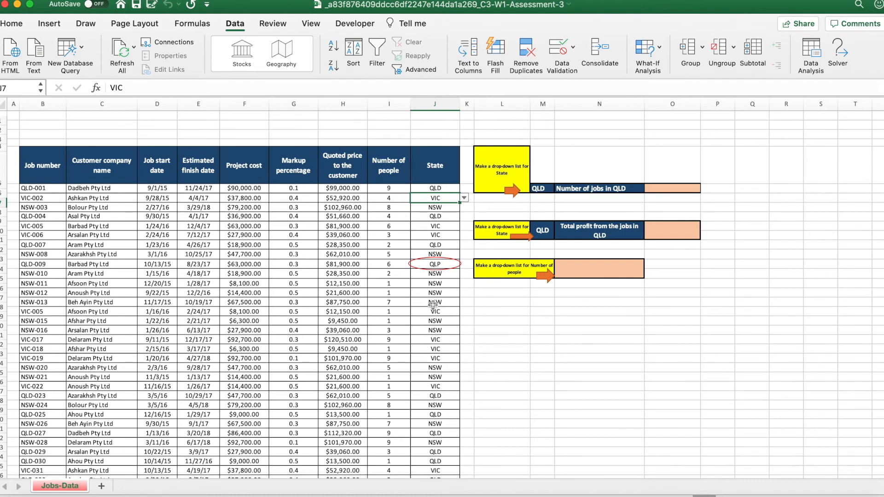
scroll(428, 306, down, 2)
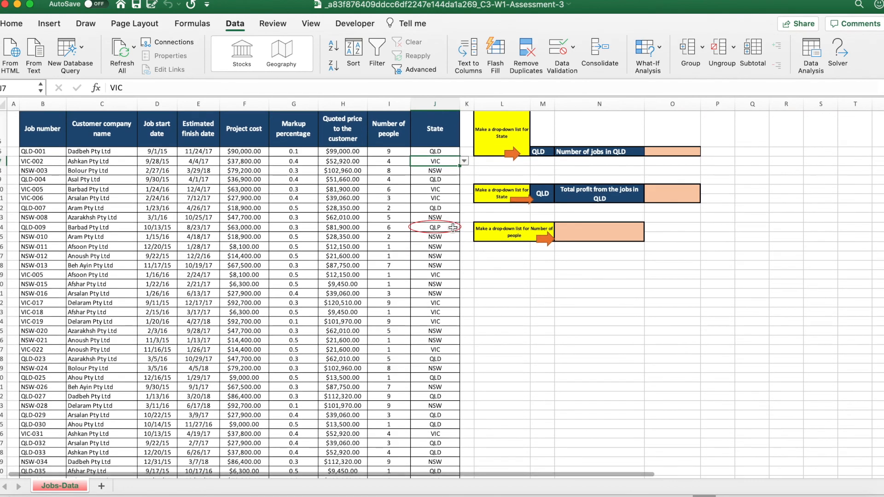
click(453, 229)
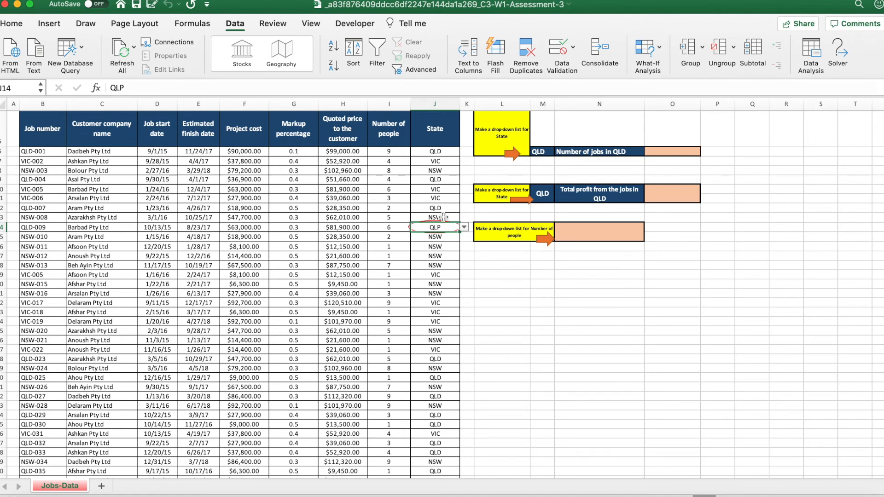
click(135, 84)
key(BackSpace)
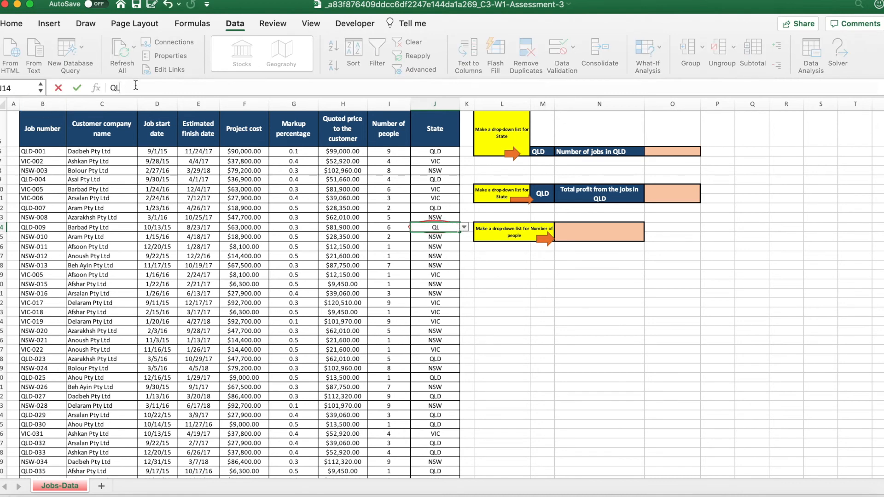
text(D)
key(Return)
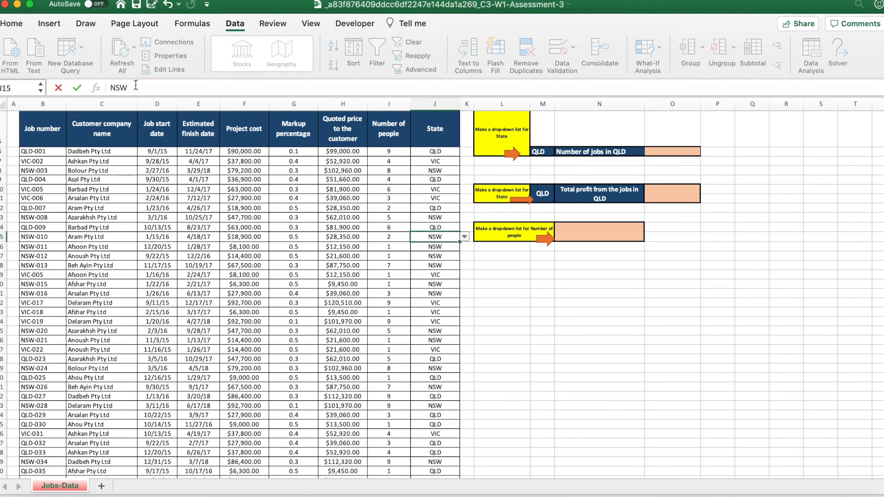
click(419, 227)
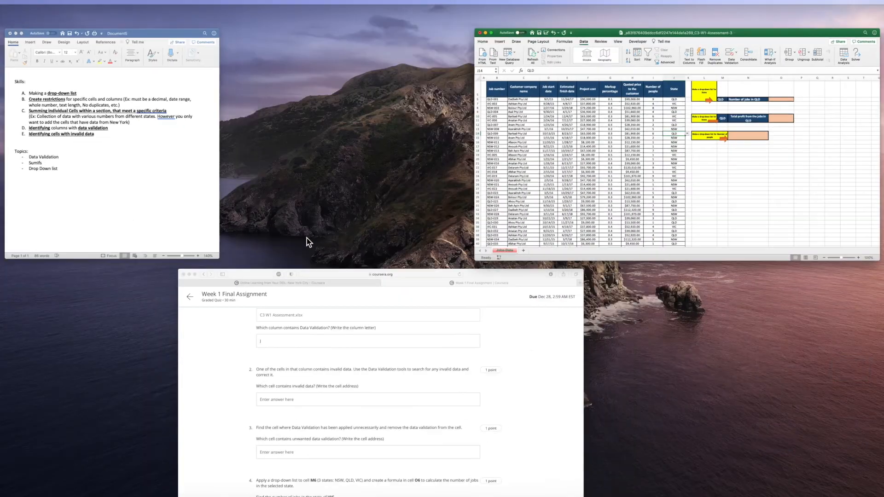
Switch to the browser quiz and answer question 2 with cell J14.
click(296, 325)
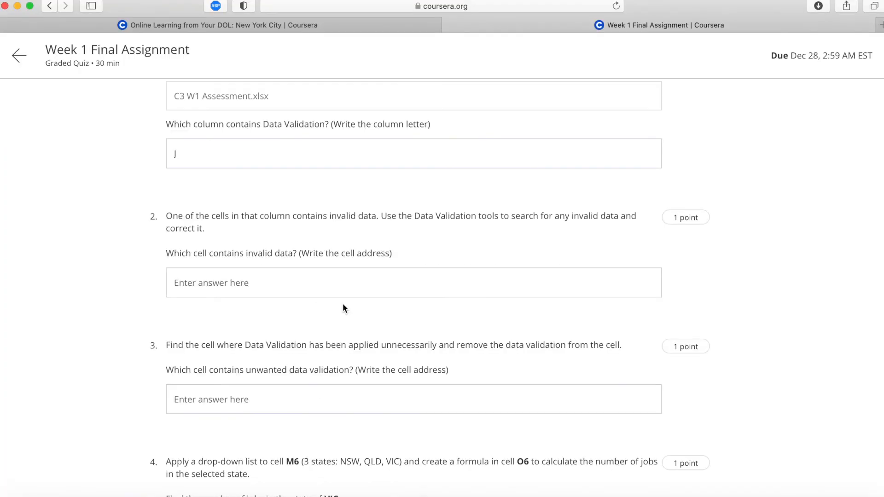
click(352, 399)
text(J14)
click(344, 354)
Read question 3 about the cell with unnecessary data validation and switch to the Excel workbook.
scroll(343, 355, down, 2)
scroll(344, 358, down, 1)
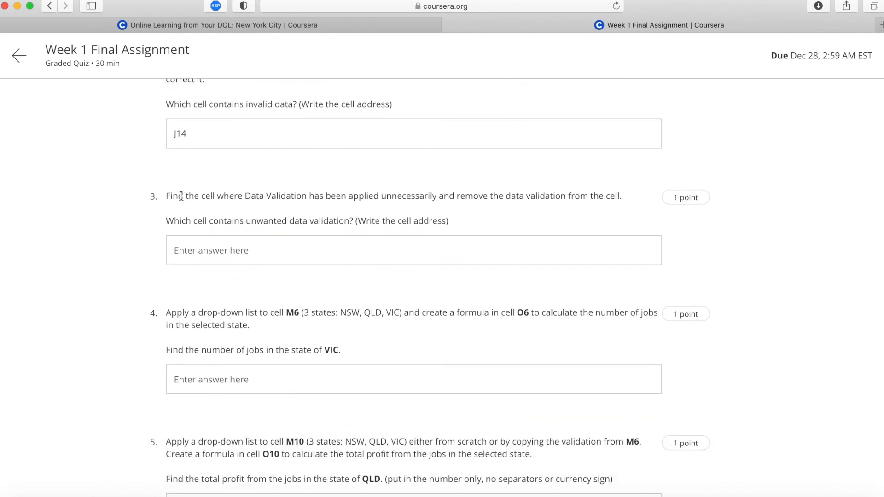
drag(166, 193, 465, 220)
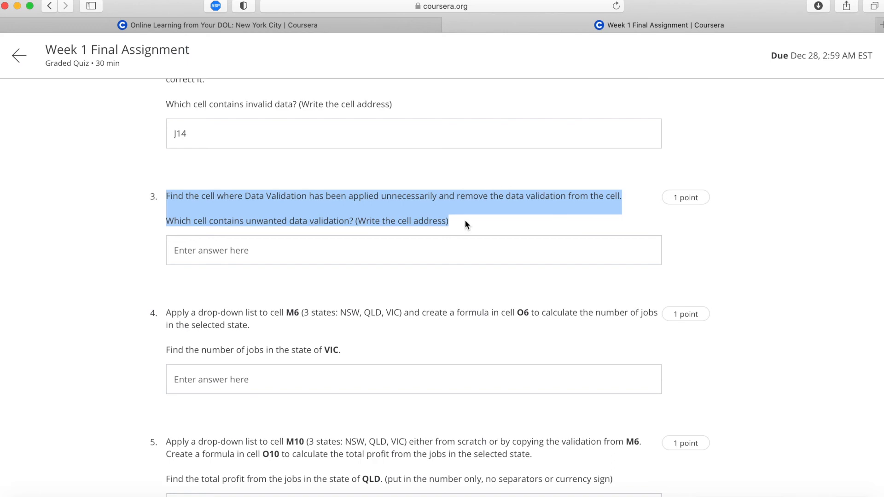
scroll(465, 219, up, 5)
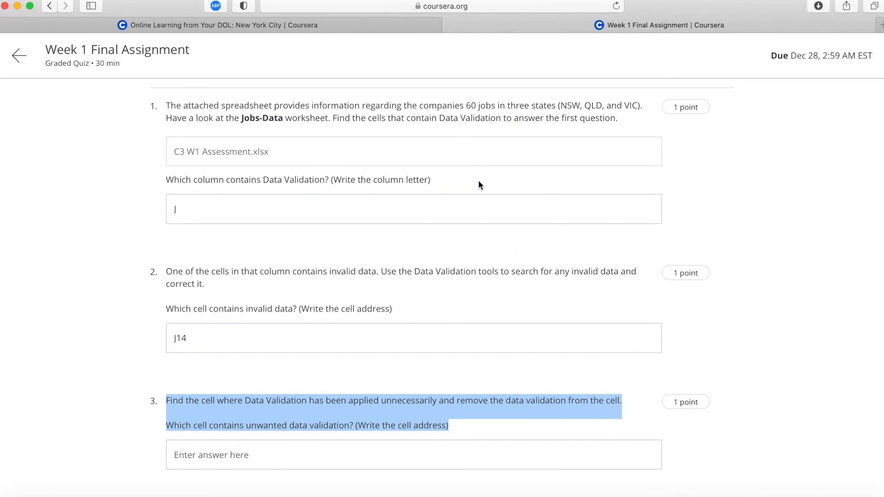
key(ctrl+Up)
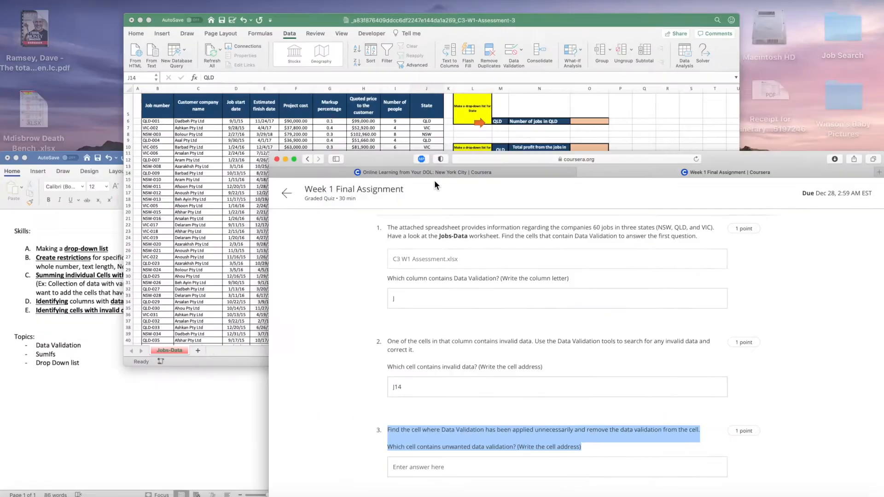
click(354, 188)
Select the entire Jobs-Data sheet and find all cells that have data validation applied.
scroll(355, 188, down, 1)
click(13, 144)
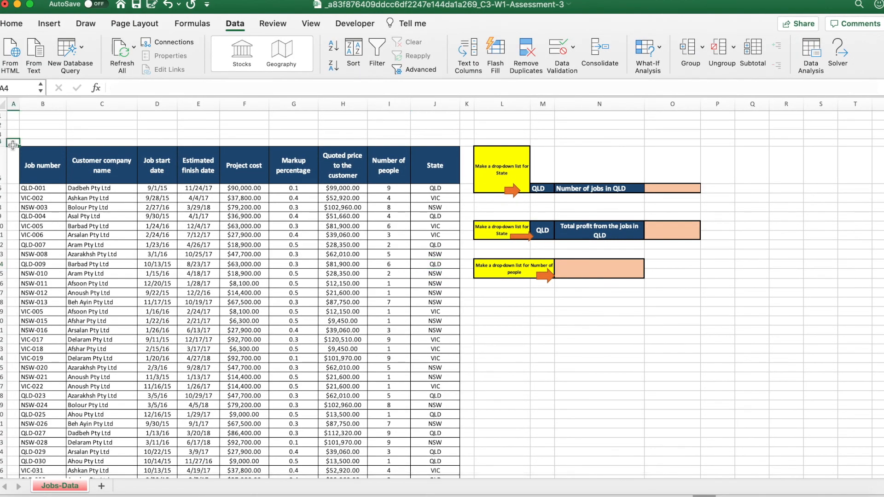
key(super+a)
scroll(351, 153, up, 10)
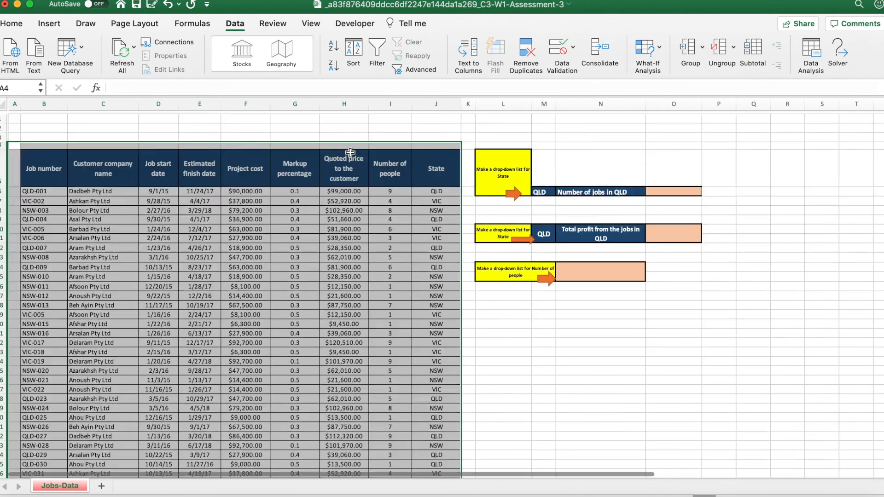
key(super+a)
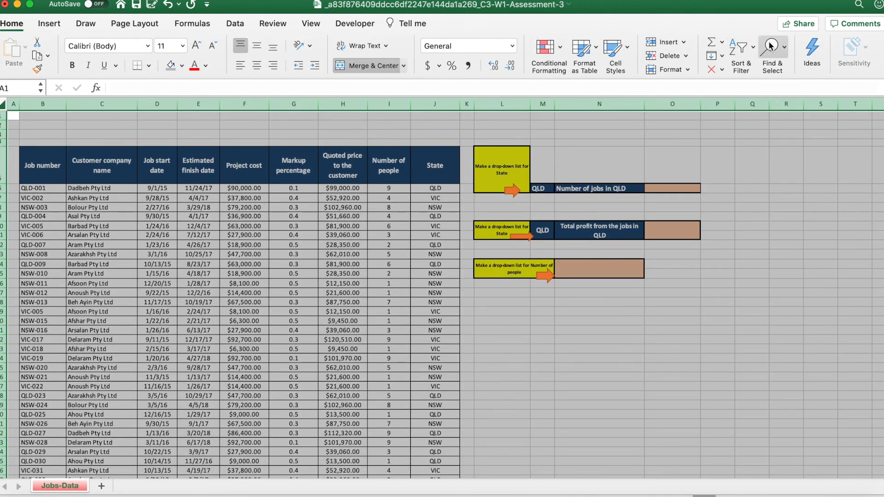
click(772, 48)
click(816, 196)
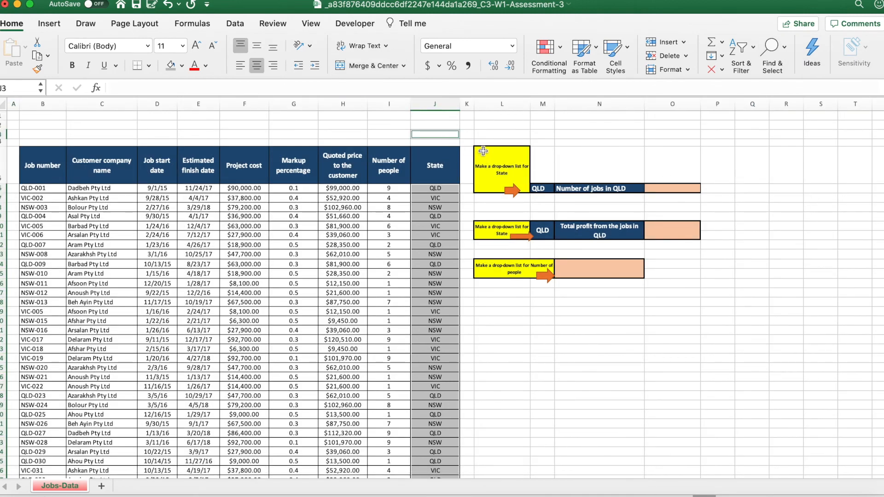
scroll(444, 298, down, 15)
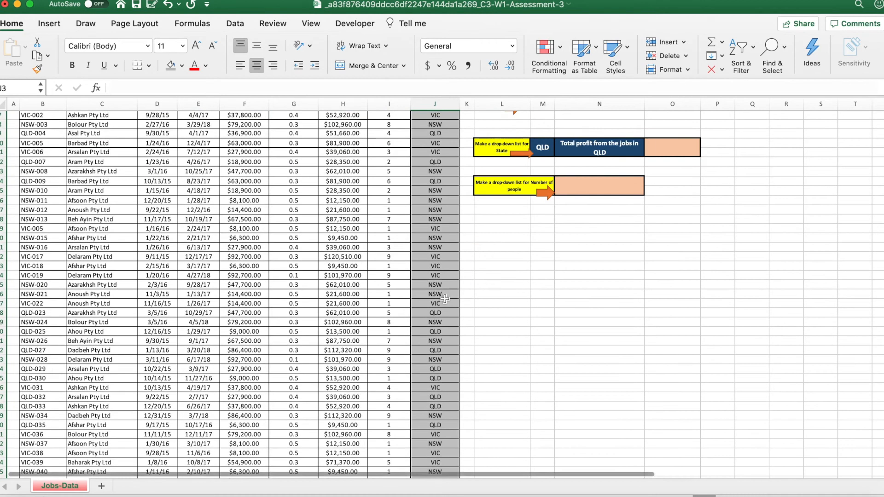
scroll(444, 299, up, 15)
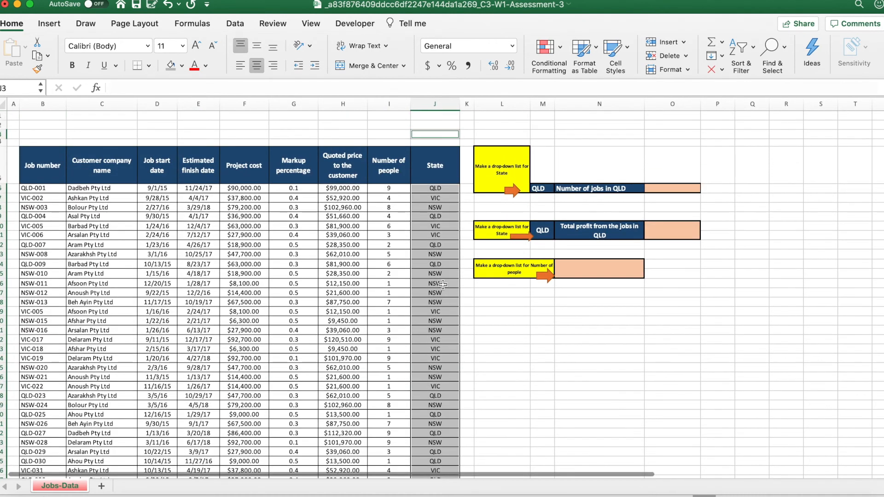
Select cell J3 above the State header and inspect its drop-down options.
click(443, 135)
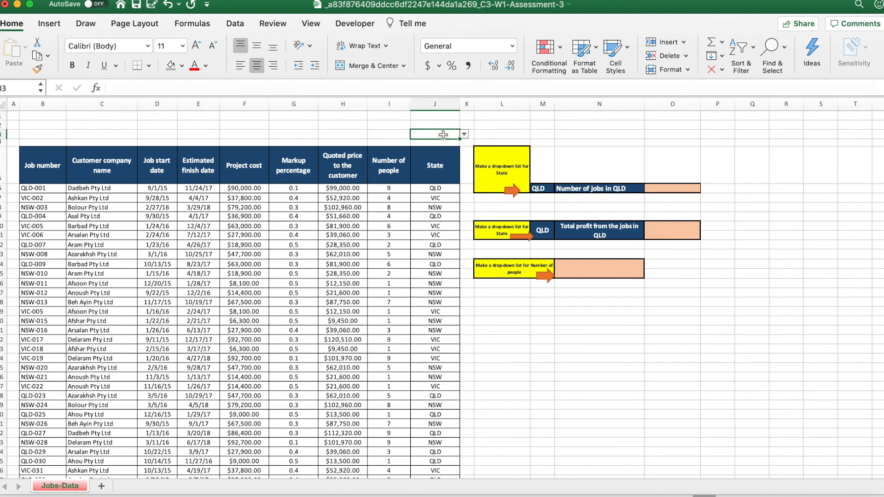
click(464, 134)
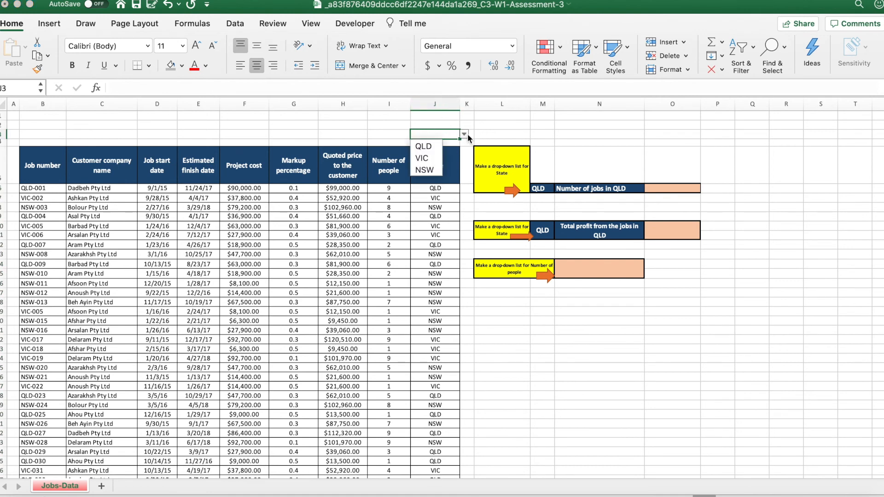
click(468, 134)
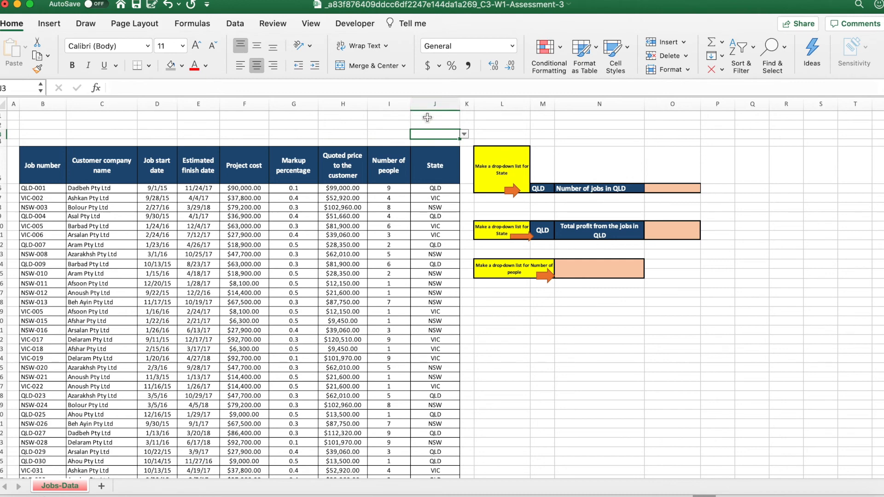
Switch to the browser quiz and answer question 3 with cell J3.
key(ctrl+Up)
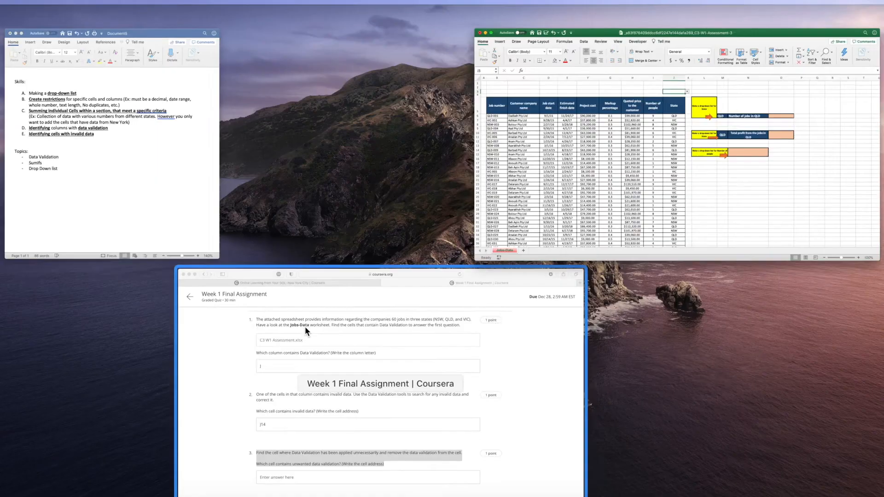
click(305, 328)
scroll(284, 408, down, 1)
click(275, 416)
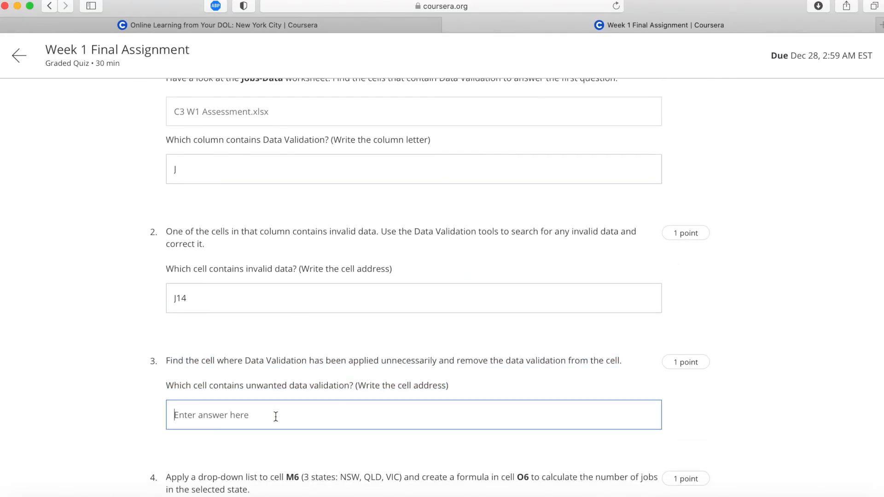
text(J3)
click(85, 363)
Read the drop-down list requirement for cell M6 in question 4 and switch to the Excel workbook.
scroll(85, 364, down, 10)
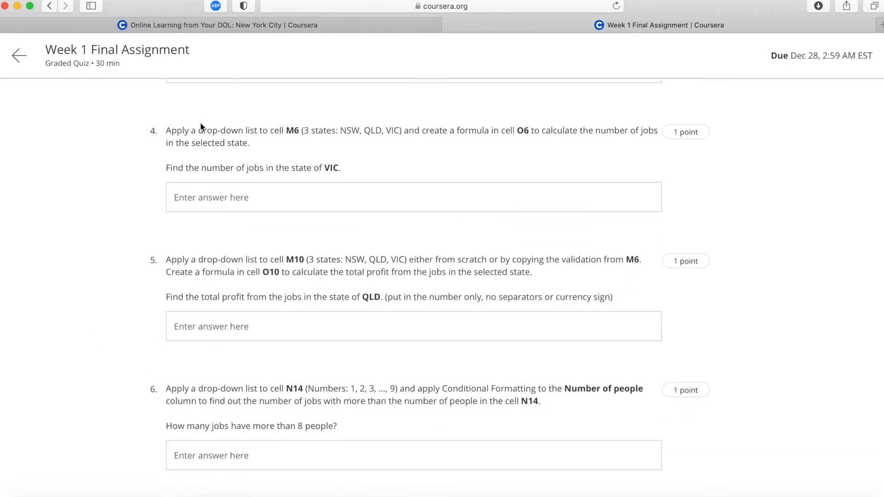
drag(166, 131, 501, 131)
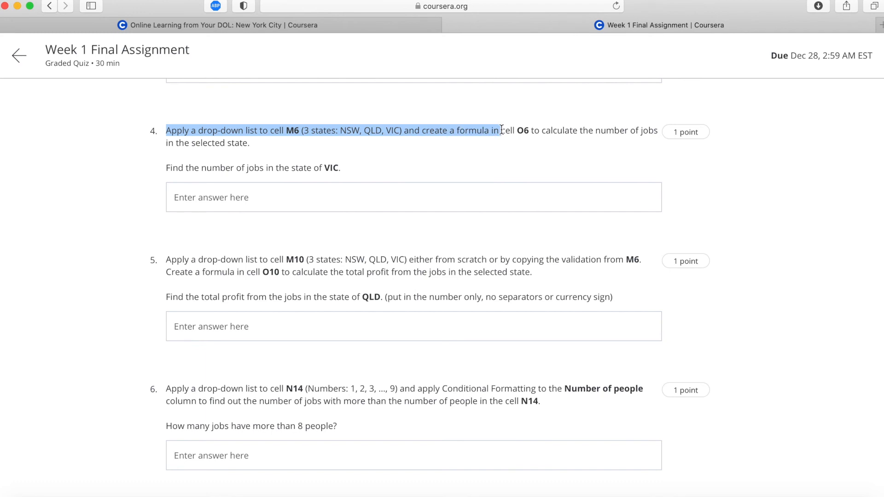
drag(500, 132, 404, 129)
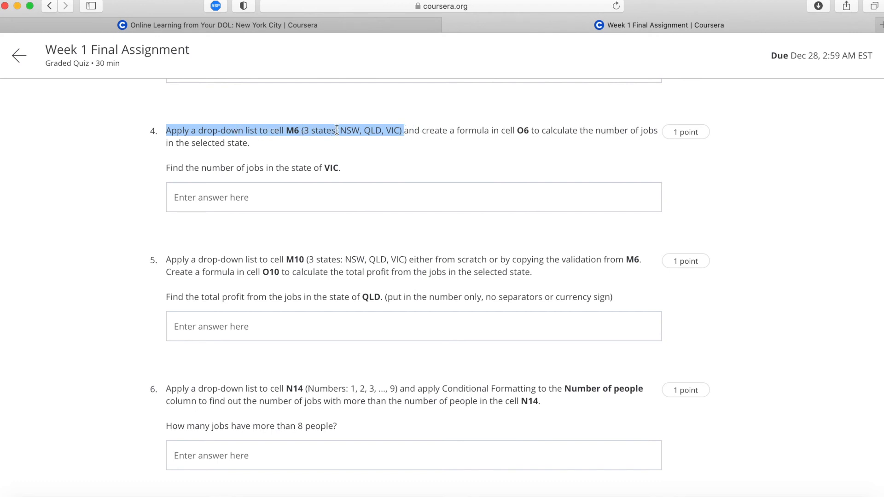
key(ctrl+Up)
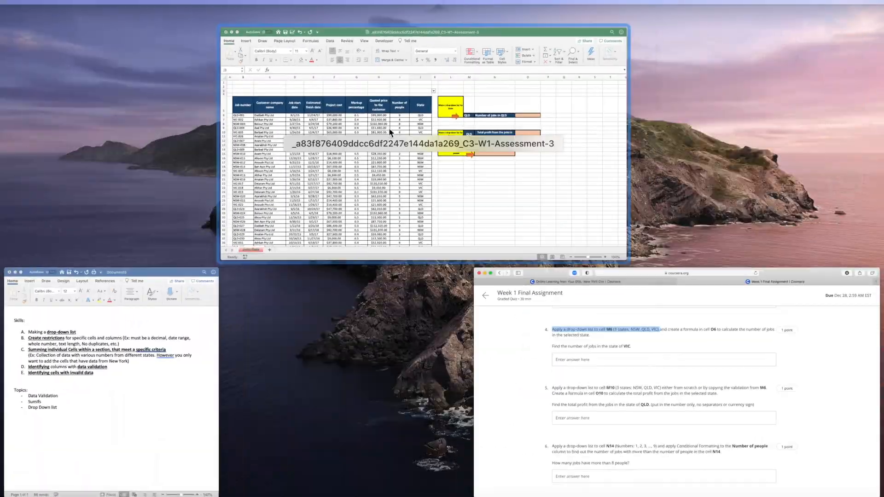
click(424, 155)
scroll(553, 258, up, 1)
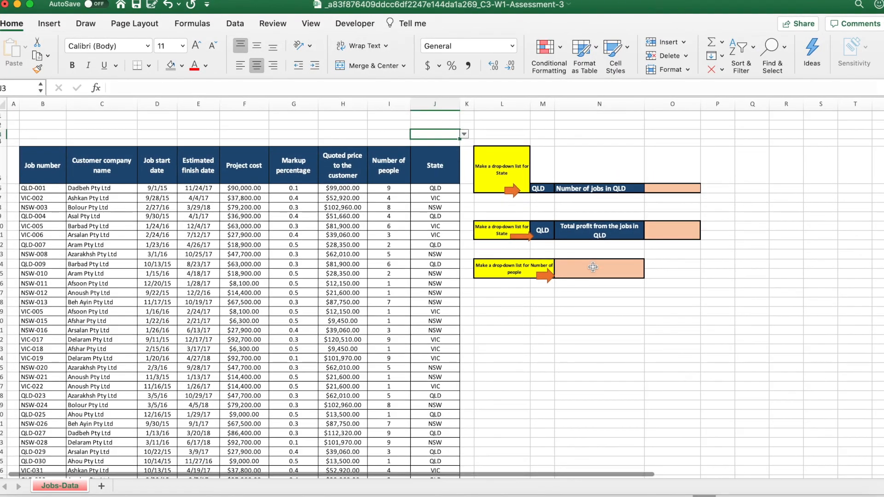
Open the data validation settings for cell M6 and set the allowed values to List.
click(539, 188)
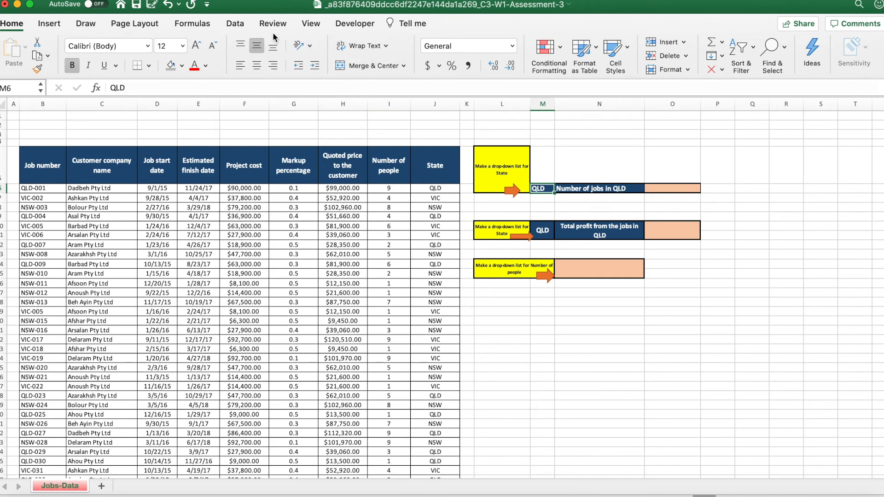
click(236, 23)
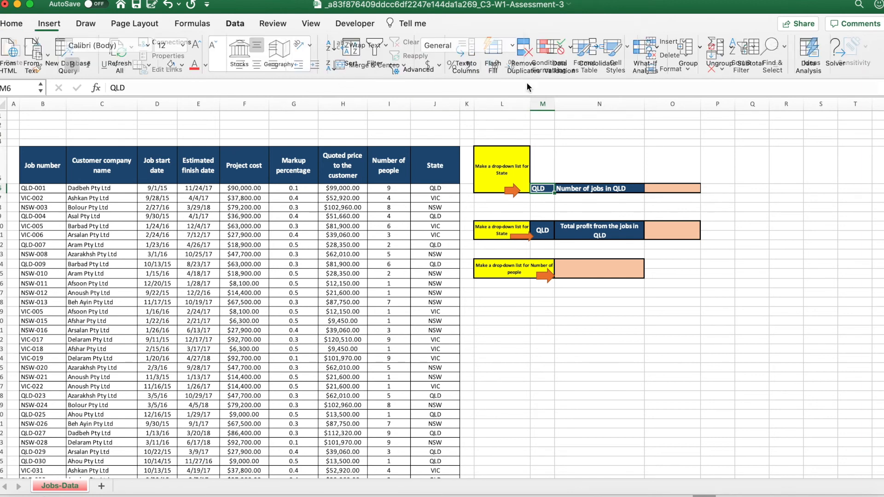
click(573, 47)
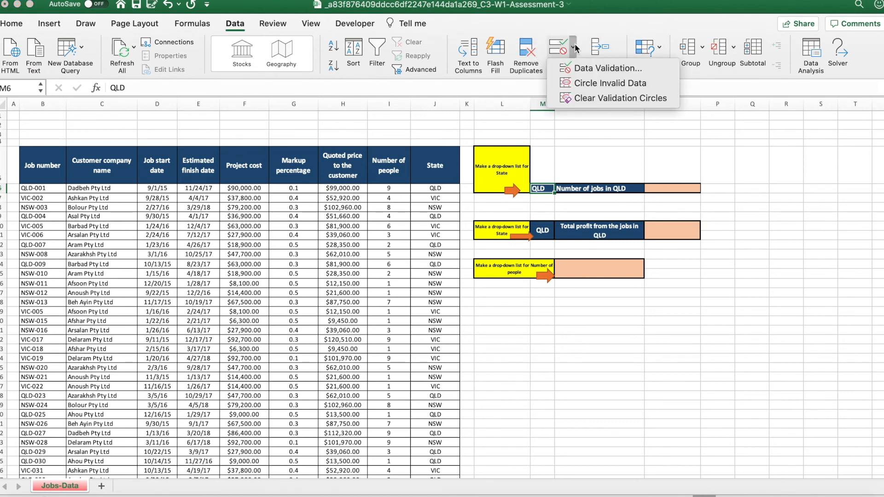
click(573, 68)
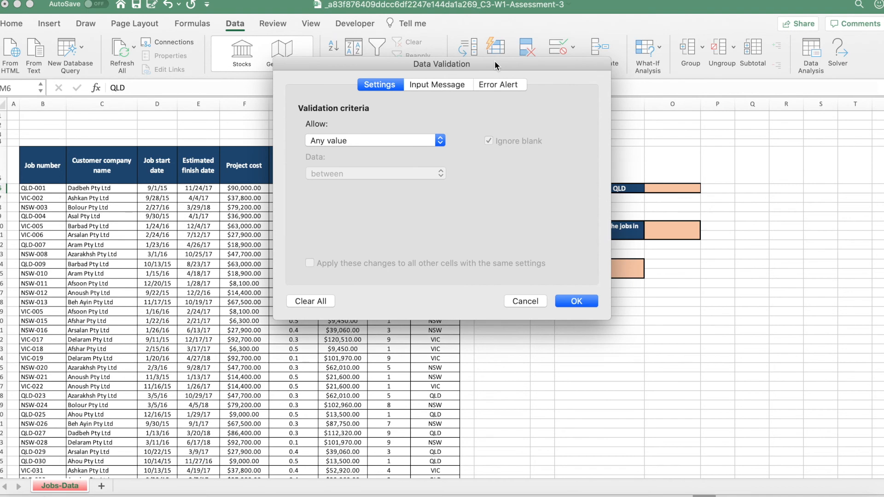
drag(494, 61, 319, 65)
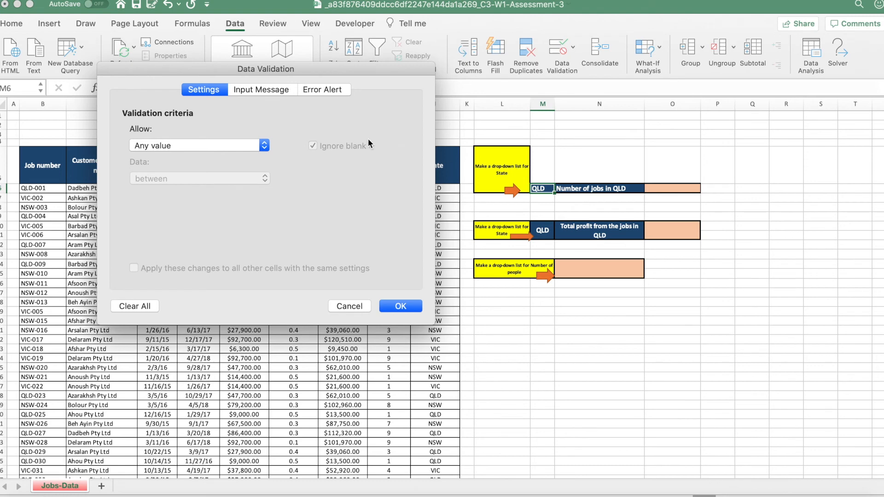
click(222, 149)
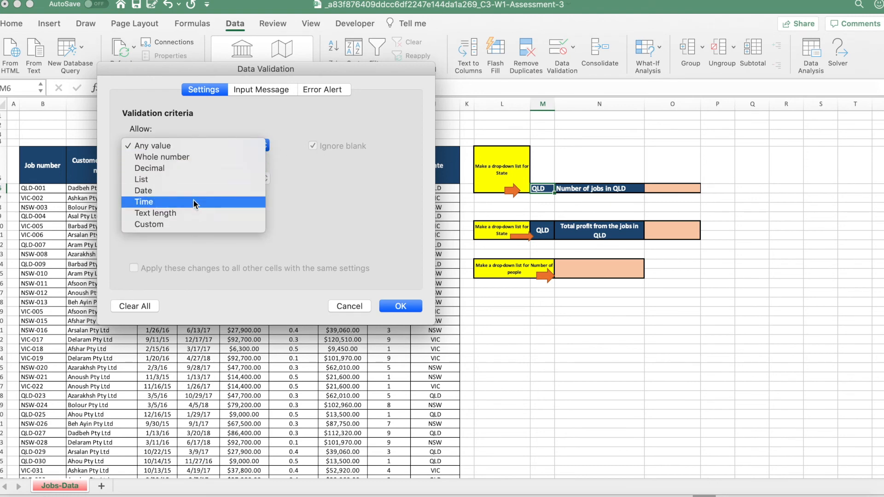
click(189, 181)
click(180, 213)
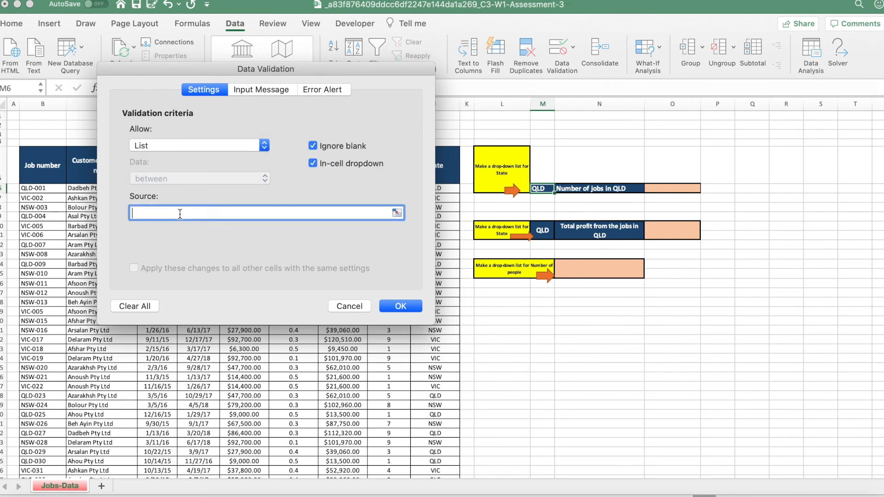
Set the list source for M6 to QLD, NSW, VIC, apply the validation and check the cell's drop-down.
text(QLD,)
key(ctrl+Up)
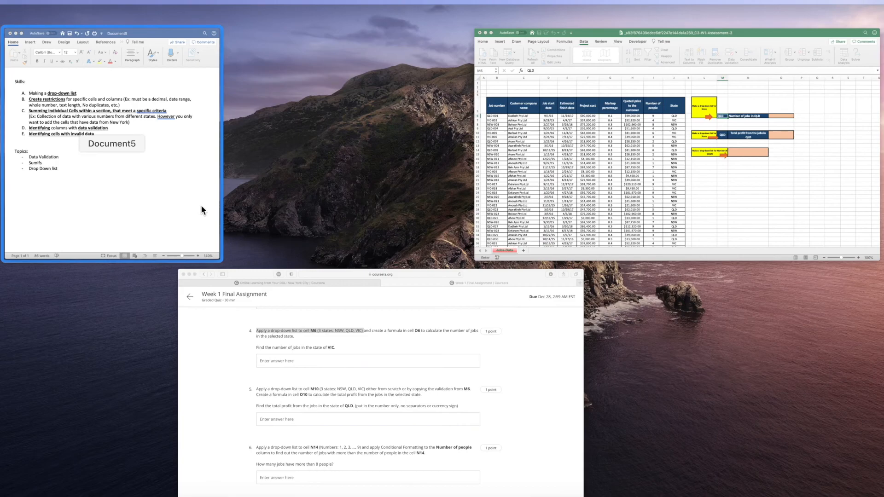
click(596, 205)
text(N)
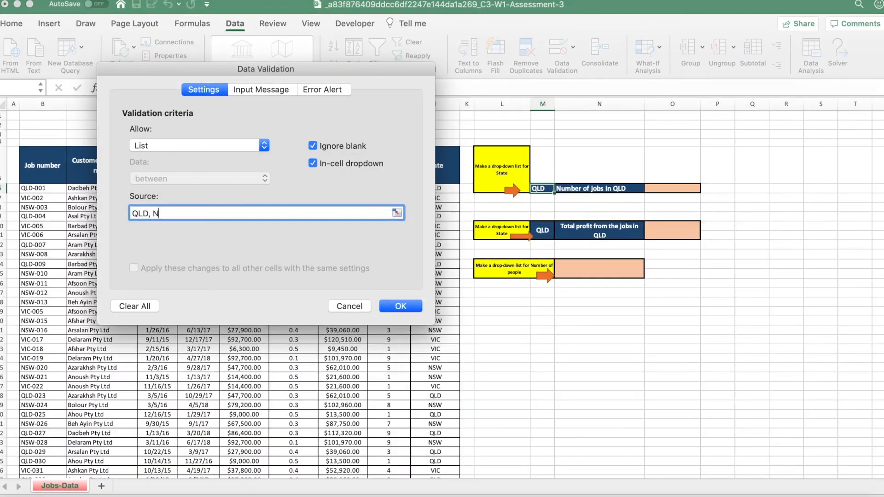
text(SW, VIC)
click(400, 306)
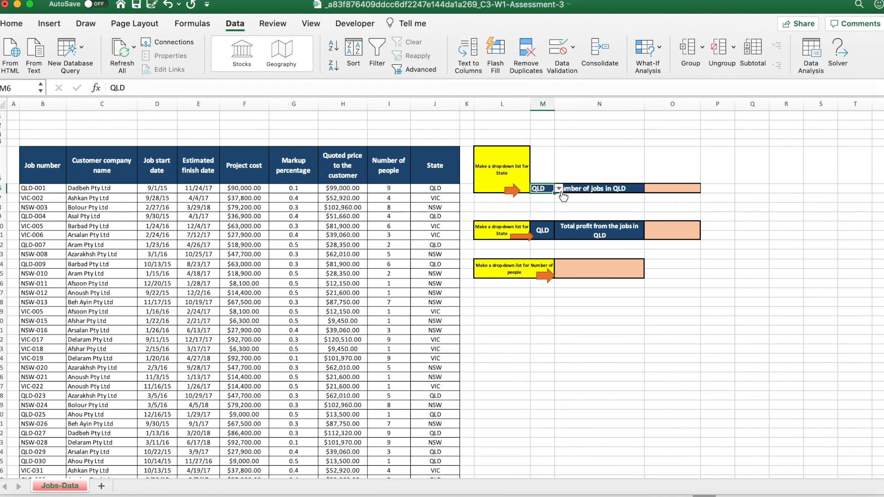
click(558, 189)
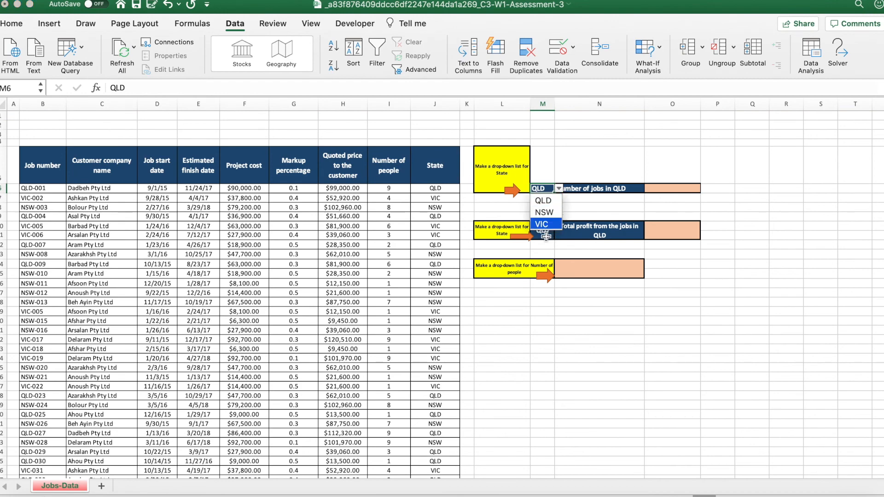
key(Escape)
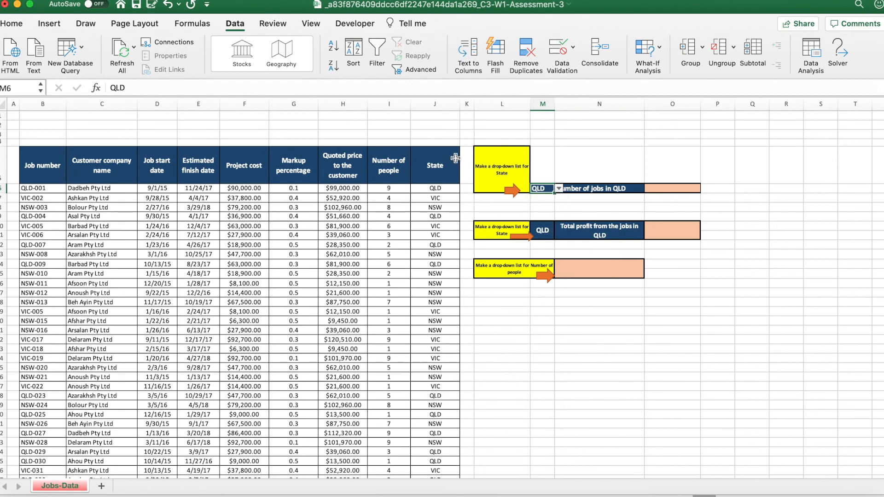
Switch to the browser quiz, read question 4's formula requirement for cell O6 and return to the Excel workbook.
key(ctrl+Up)
click(319, 298)
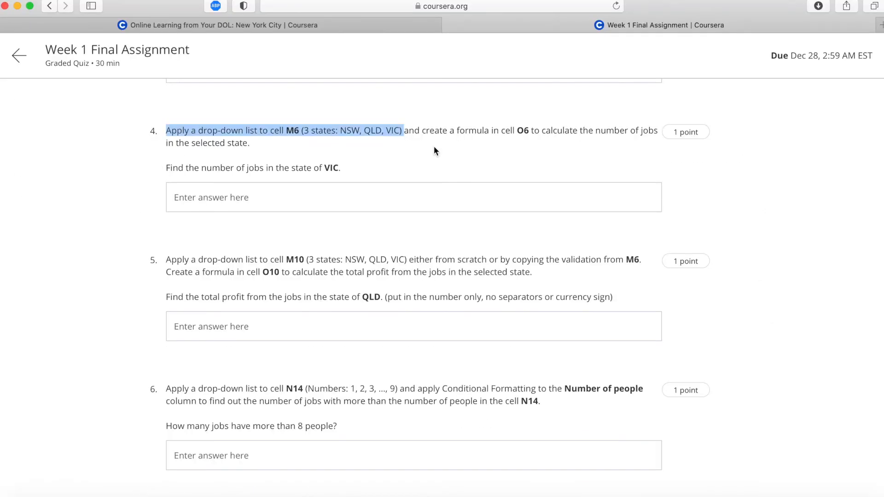
drag(422, 132, 434, 138)
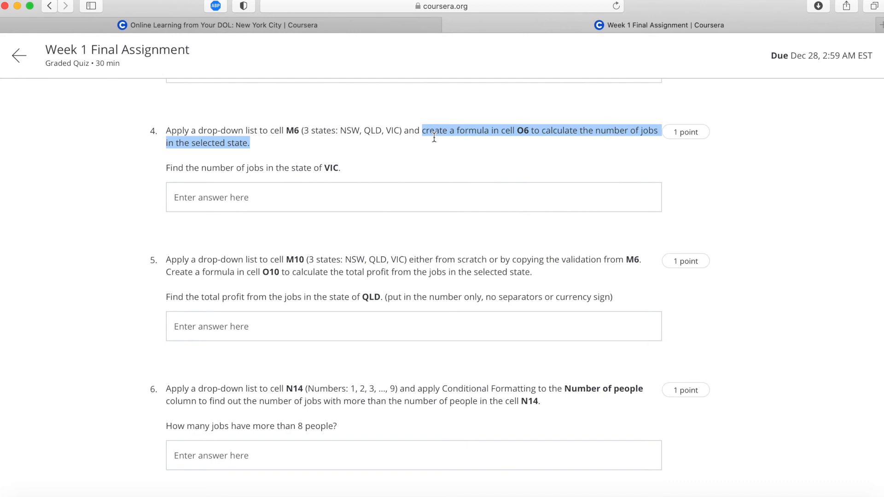
key(ctrl+Up)
click(502, 143)
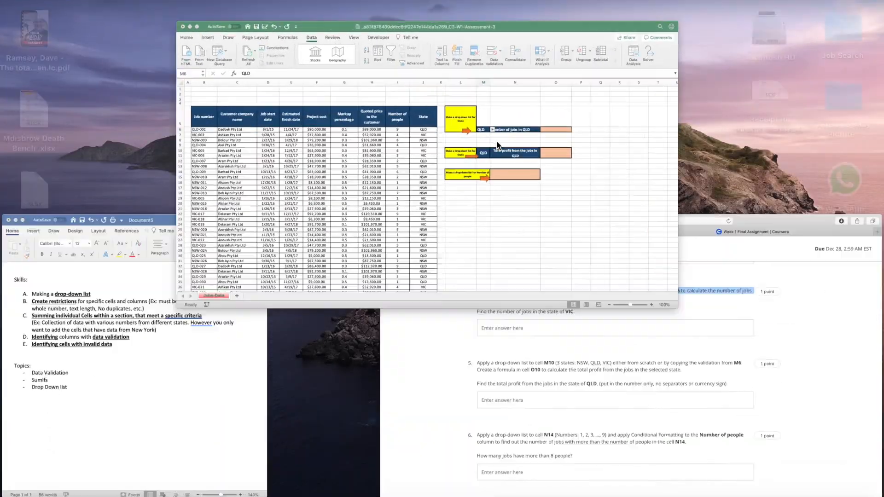
Start a COUNTIF formula in cell O6 with the State column entries J6:J65 as its range.
click(669, 189)
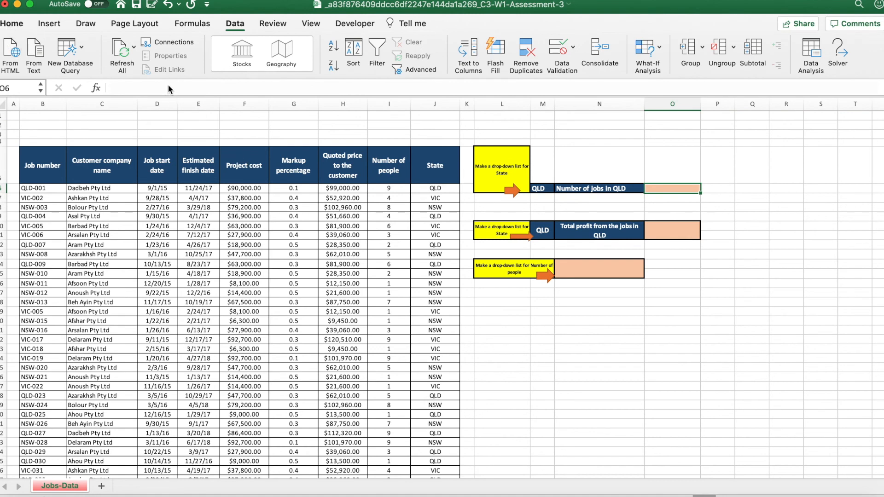
text(=Countif)
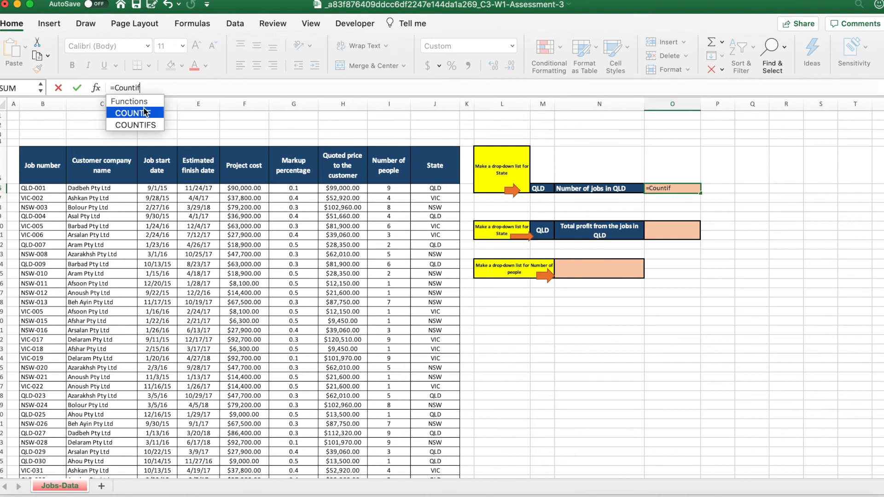
double_click(144, 113)
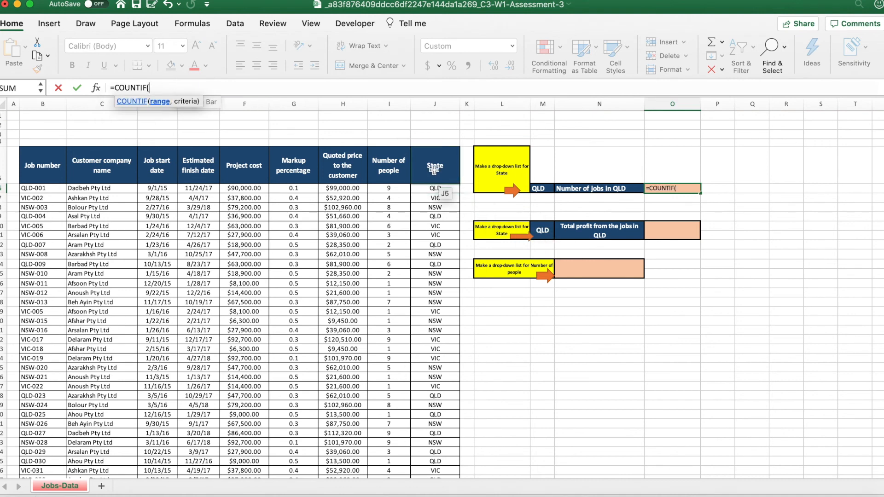
click(443, 187)
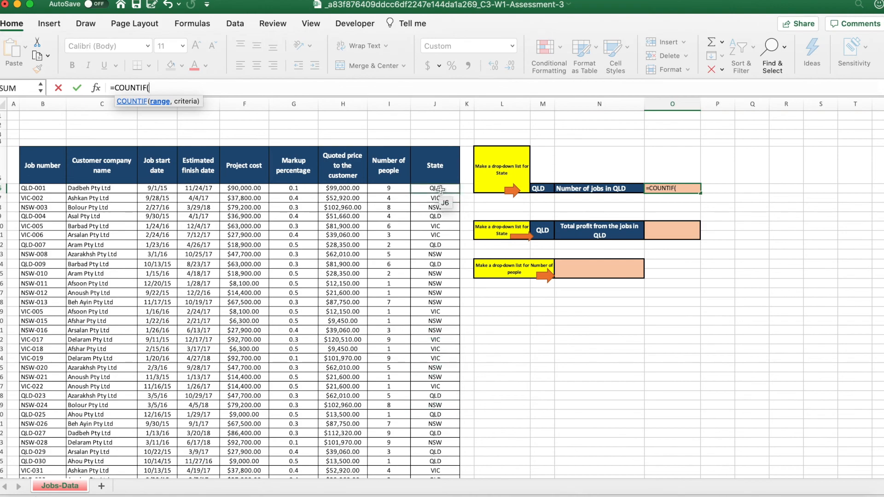
key(super+shift+Down)
scroll(441, 190, up, 15)
scroll(441, 191, down, 3)
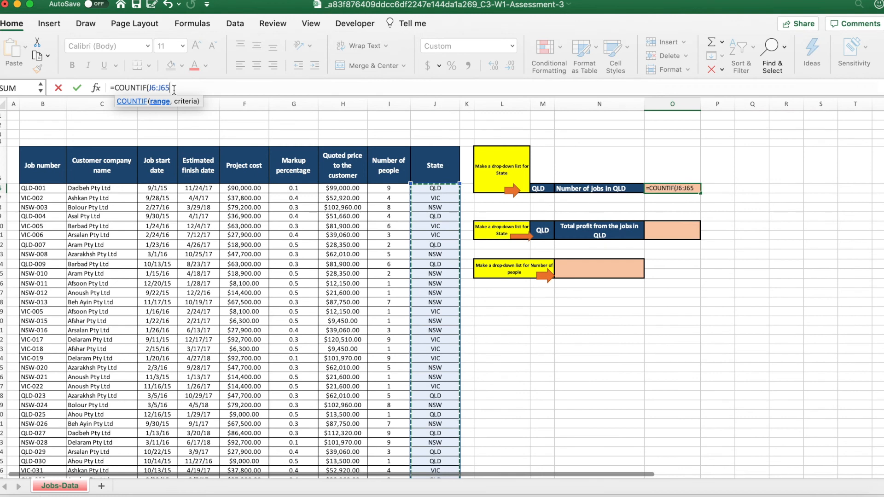
Make the COUNTIF range absolute as $J$6:$J$65, add M6 as the criterion and enter the formula in O6.
drag(169, 87, 147, 87)
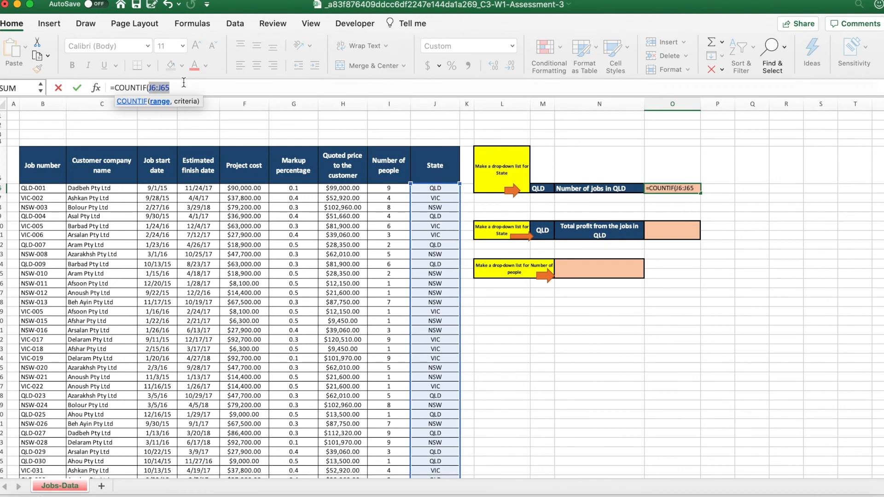
key(F4)
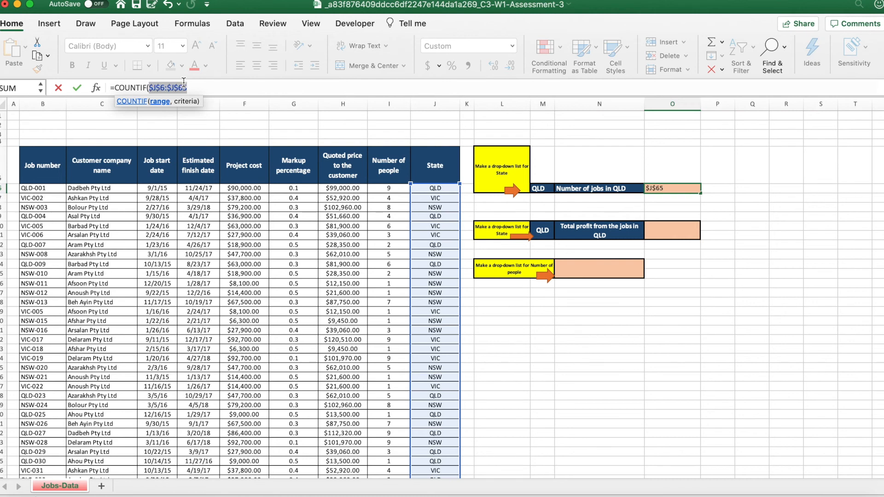
click(199, 86)
text(,)
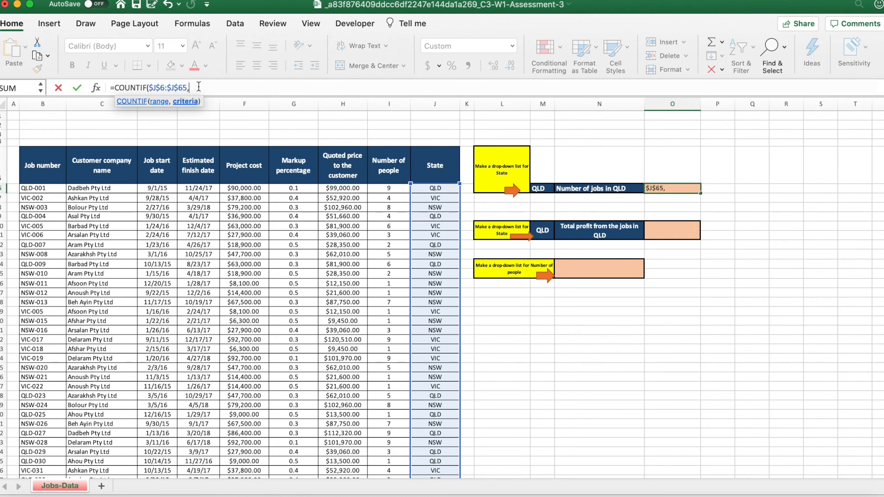
click(541, 189)
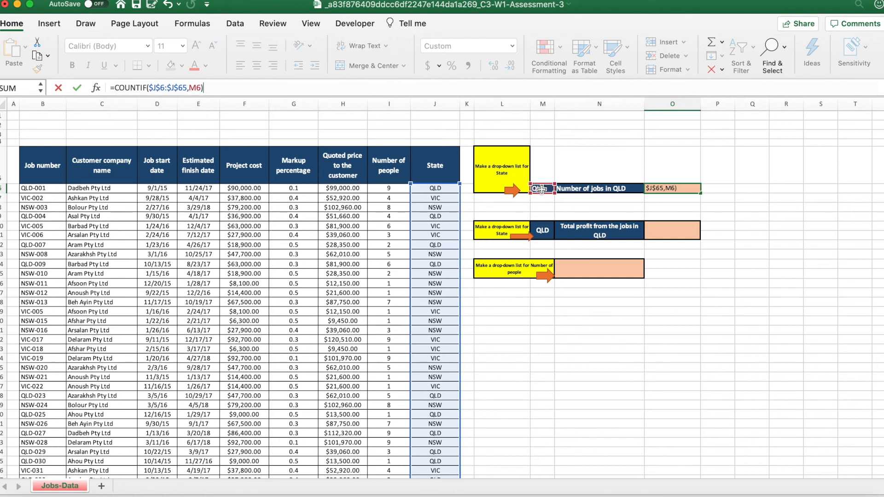
key(Return)
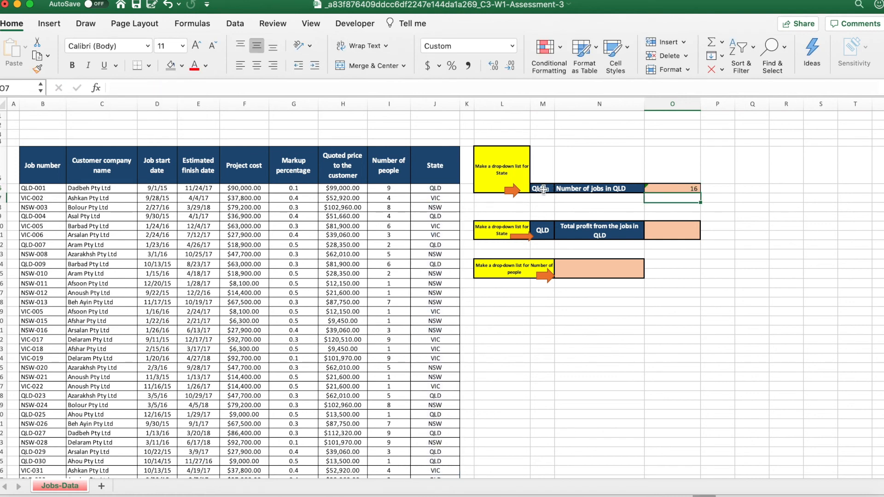
Review the job count in O6 against the State column entries from J6 down to J12.
click(673, 185)
click(671, 153)
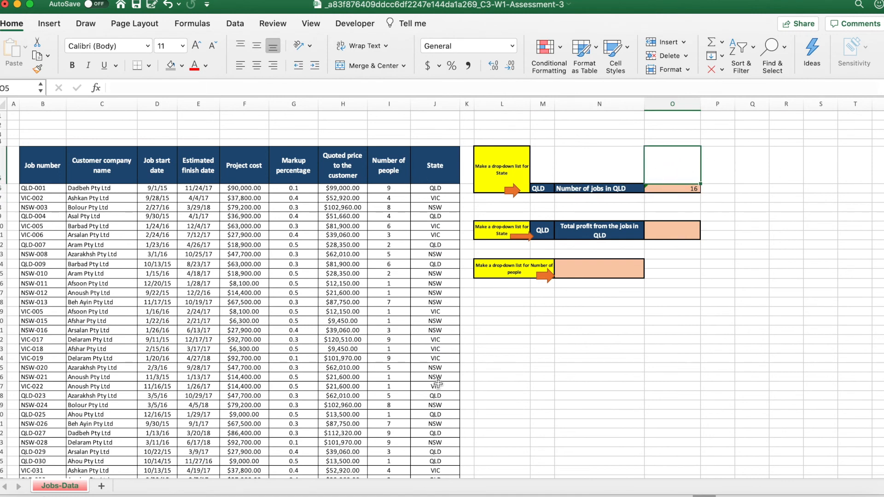
click(445, 189)
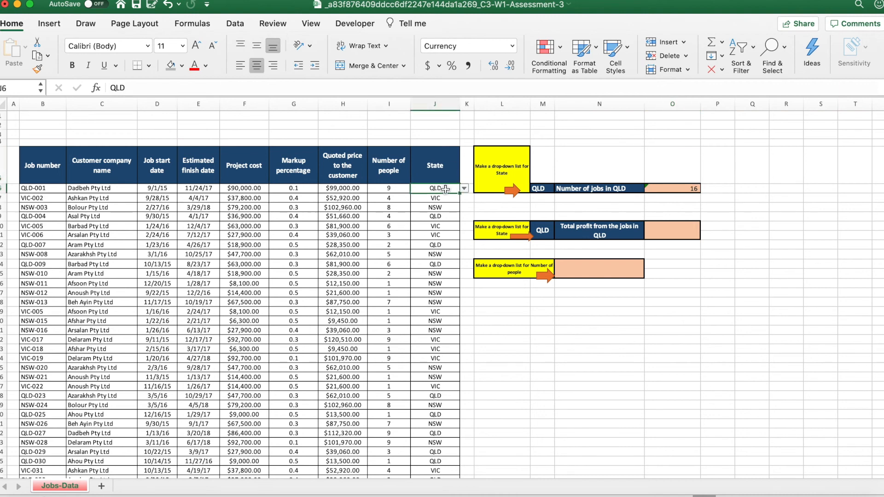
key(Down)
key(Down)
key(Down)
key(Down)
key(Down)
key(Down)
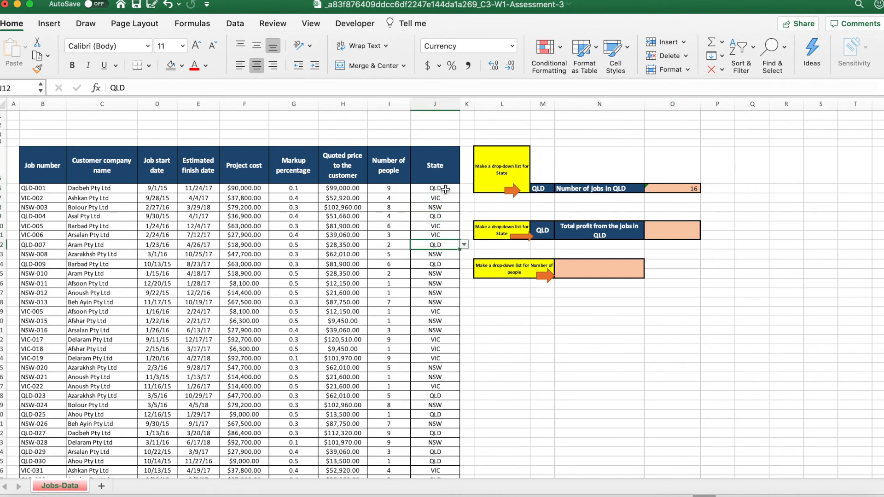
Check in the browser quiz which state question 4 asks for, and set cell M6 to VIC in the Excel workbook.
click(550, 189)
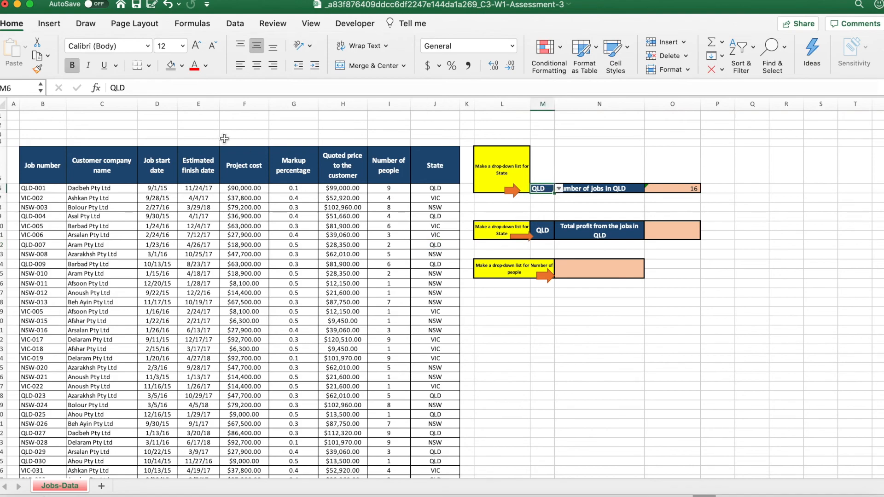
key(ctrl+Up)
click(277, 303)
drag(340, 167, 167, 166)
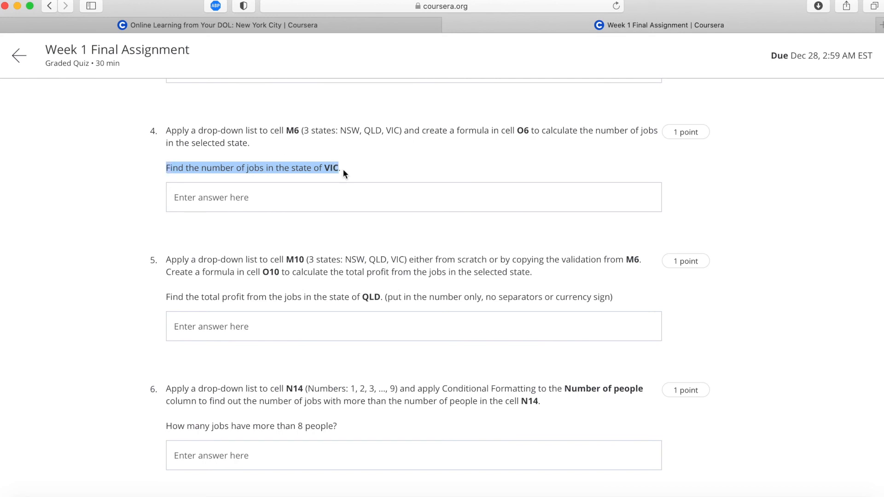
key(ctrl+Up)
click(533, 144)
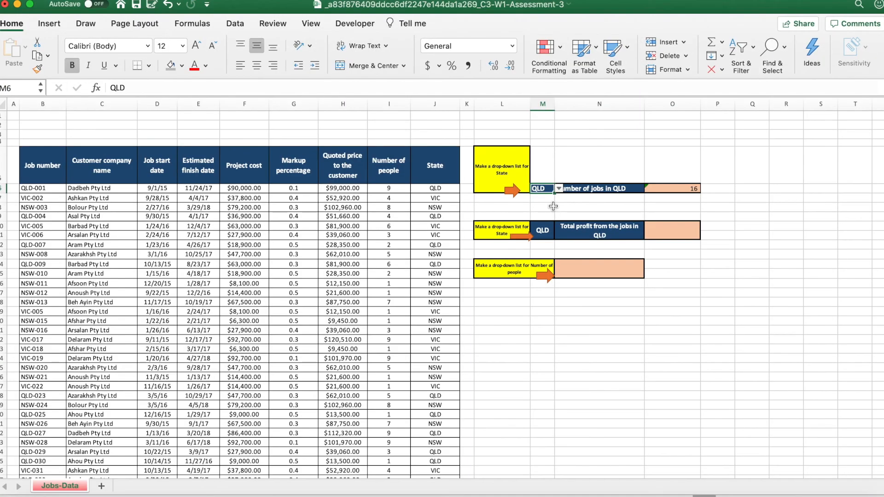
click(559, 188)
click(545, 224)
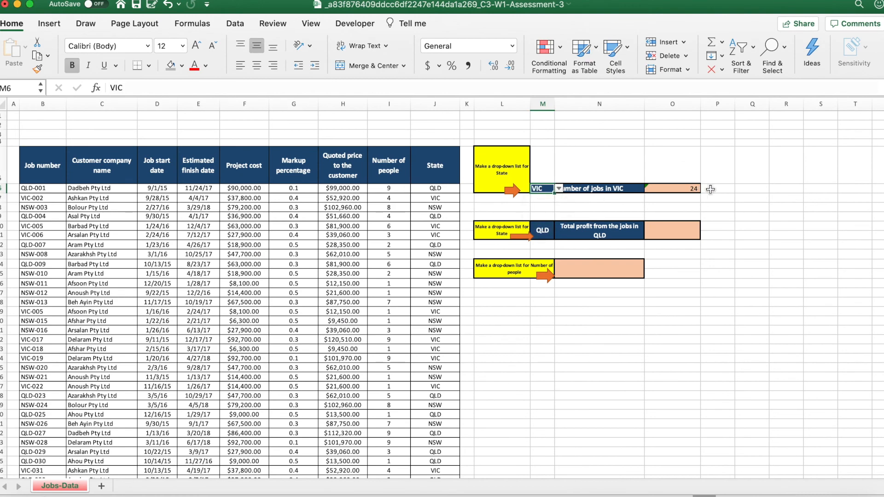
Switch to the browser quiz and enter 24 as the answer to question 4.
key(ctrl+Up)
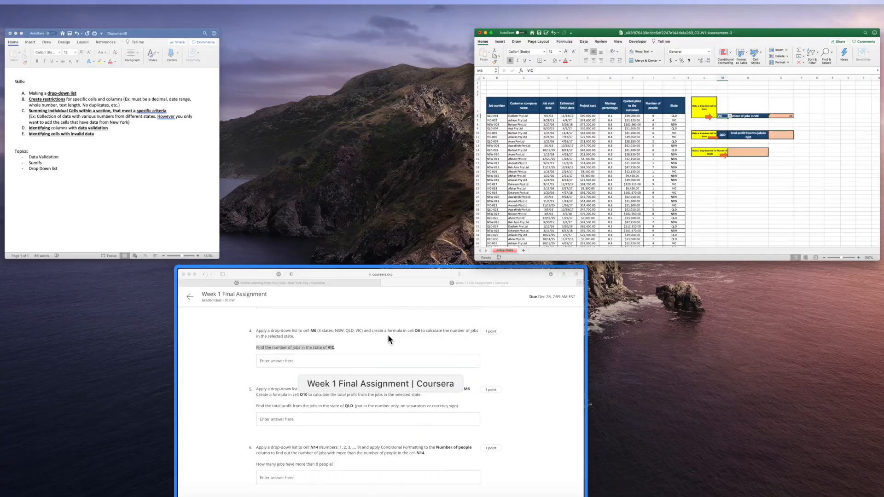
click(388, 334)
click(339, 200)
text(24)
click(149, 315)
Read question 5's drop-down list requirement for cell M10 and switch to the Excel workbook.
scroll(149, 316, down, 5)
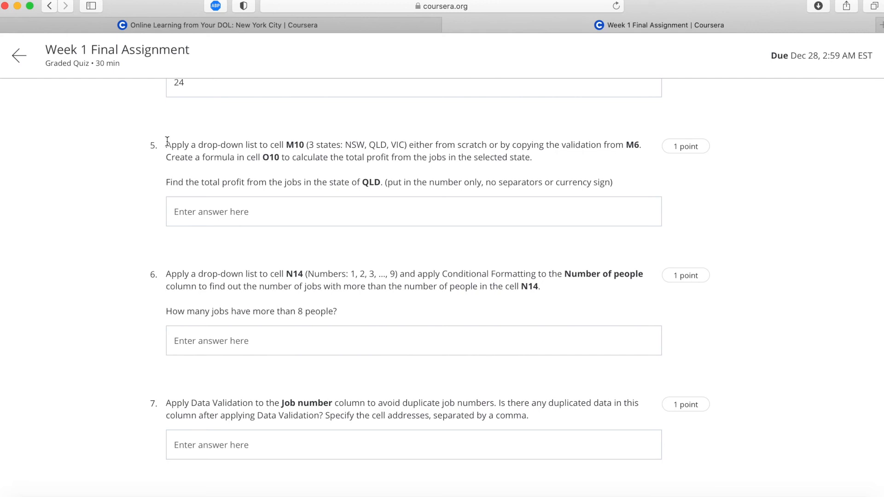
drag(167, 141, 643, 146)
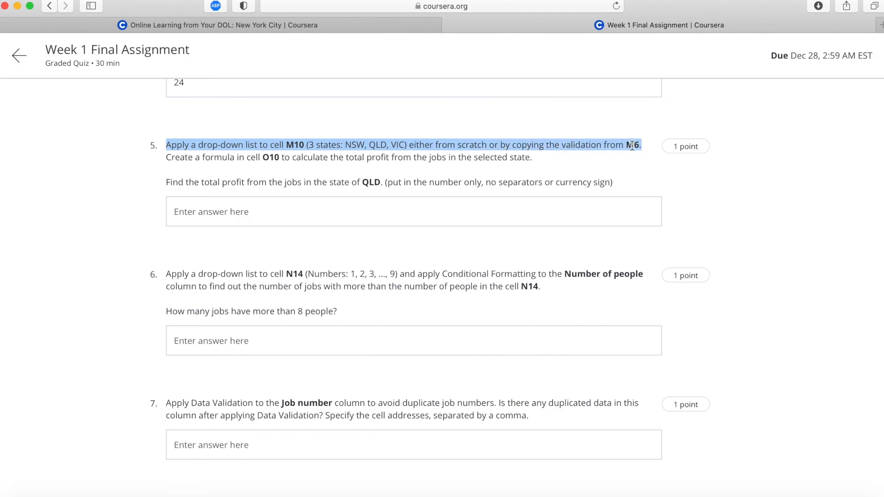
key(ctrl+Up)
click(556, 159)
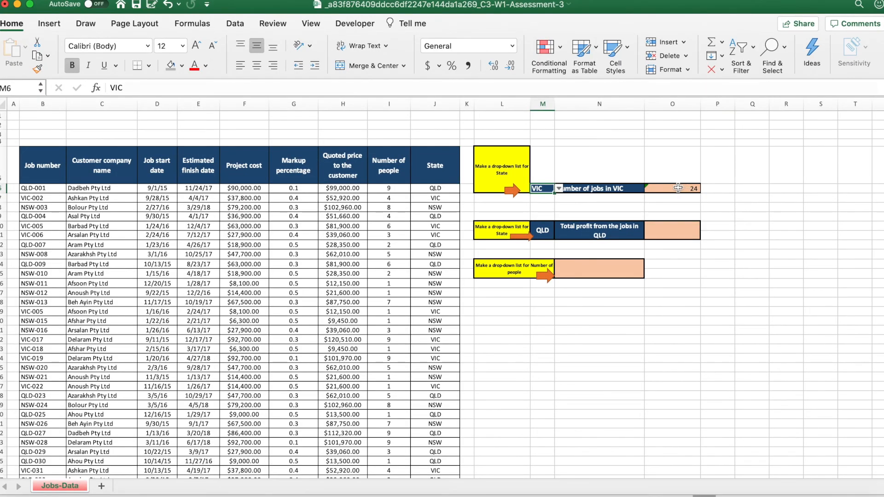
Copy cell M6 and paste only its validation onto M10 with Paste Special, checking the states offered in M10's drop-down.
key(super+c)
click(543, 230)
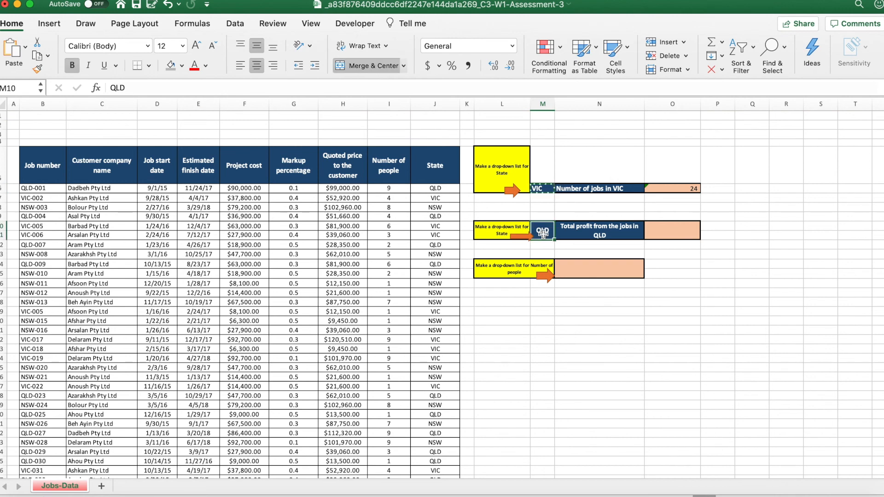
click(25, 47)
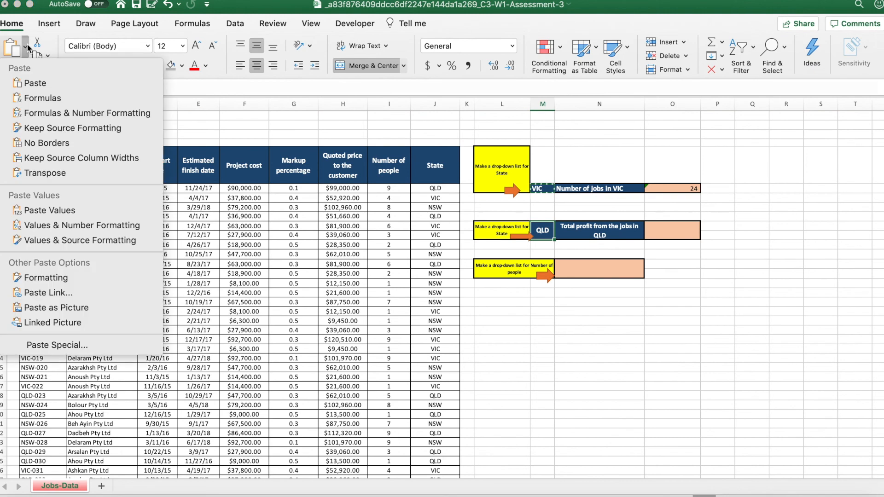
click(52, 344)
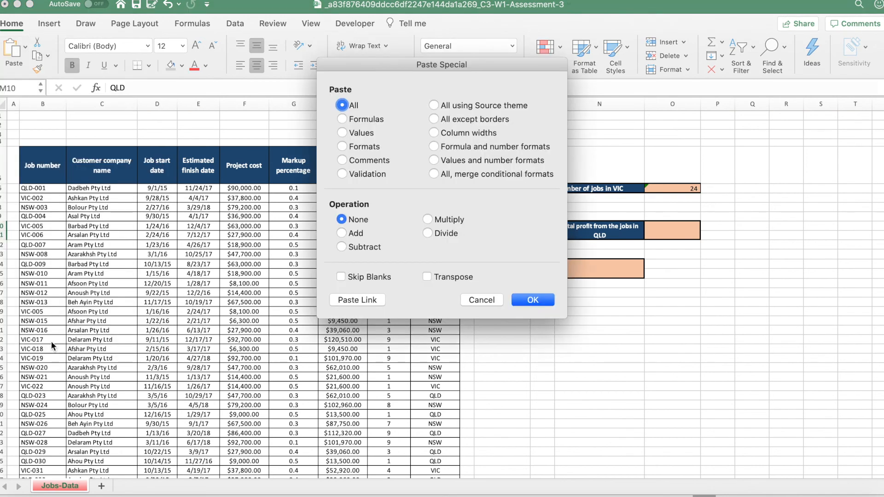
click(342, 173)
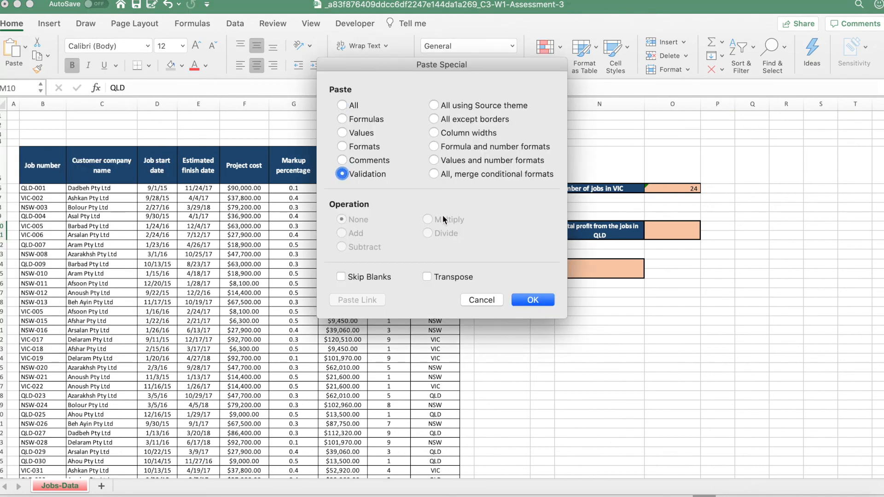
drag(446, 62, 315, 56)
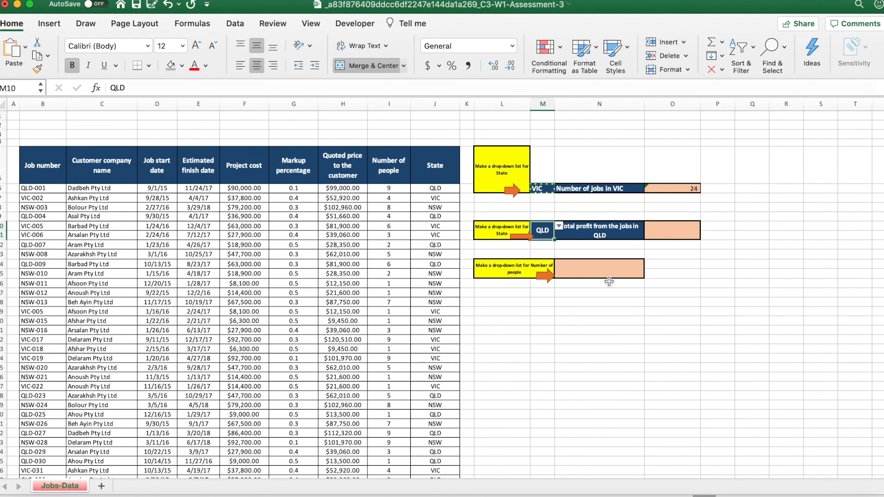
click(558, 226)
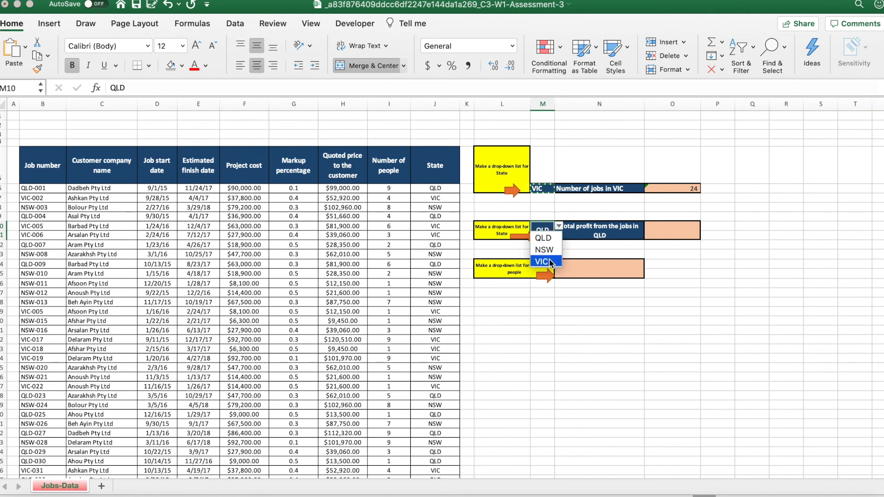
click(550, 362)
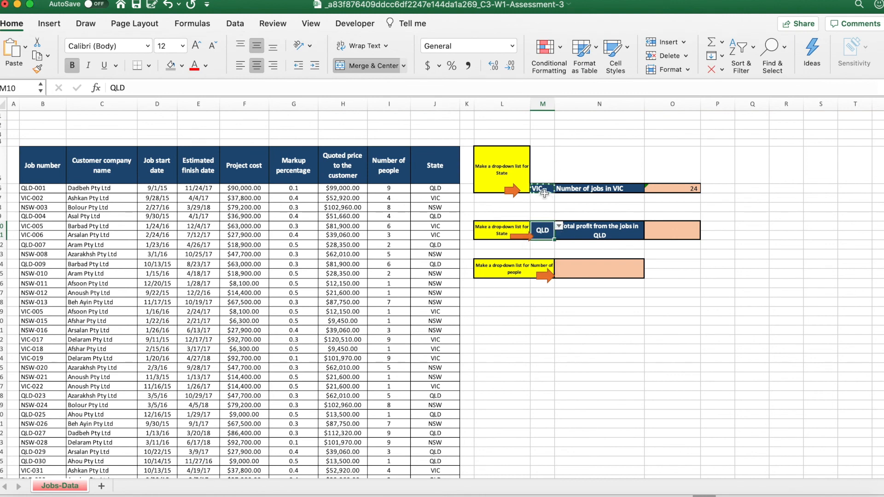
Switch to the browser quiz, read question 5's total profit formula requirement, and return to cell O10 in the Excel workbook.
key(ctrl+Up)
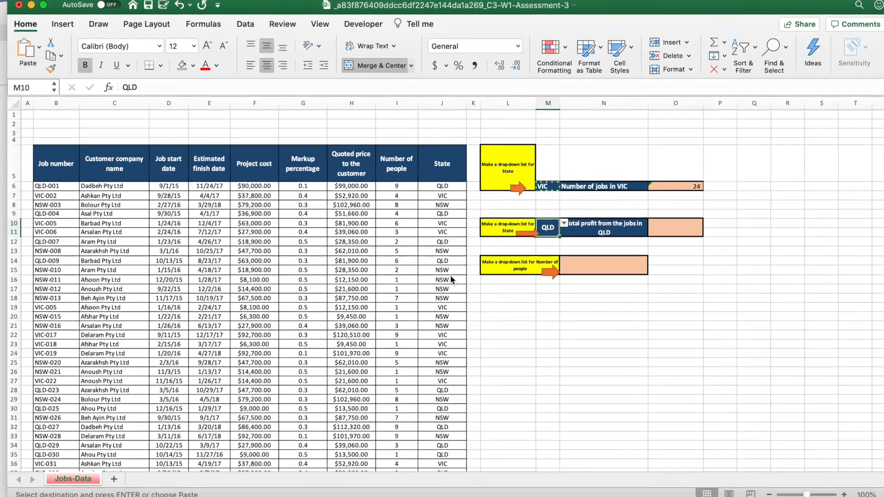
click(240, 324)
click(404, 169)
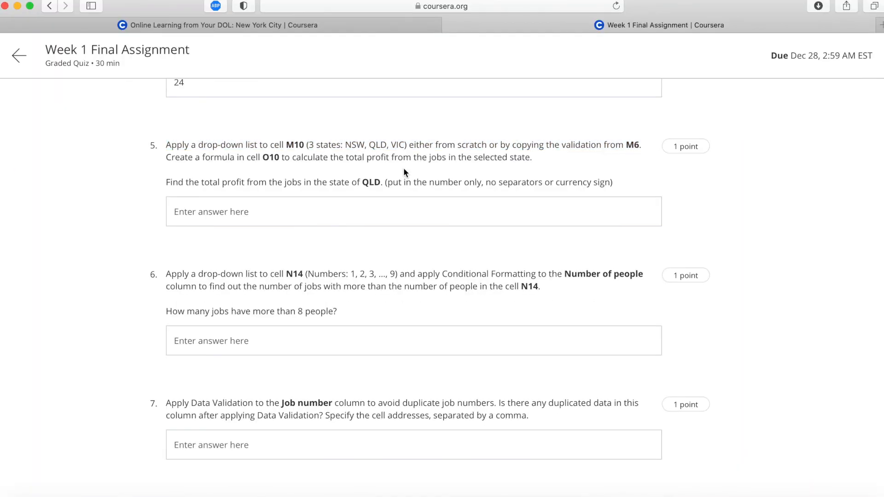
drag(168, 157, 532, 157)
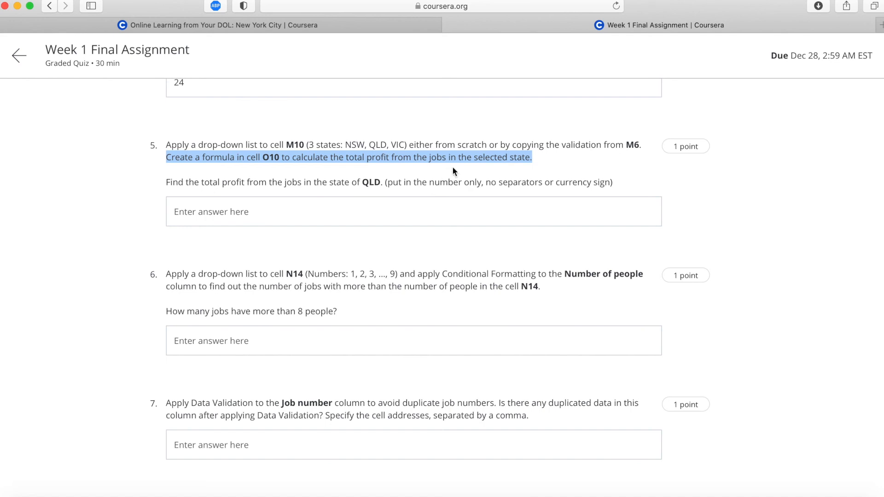
scroll(453, 171, up, 3)
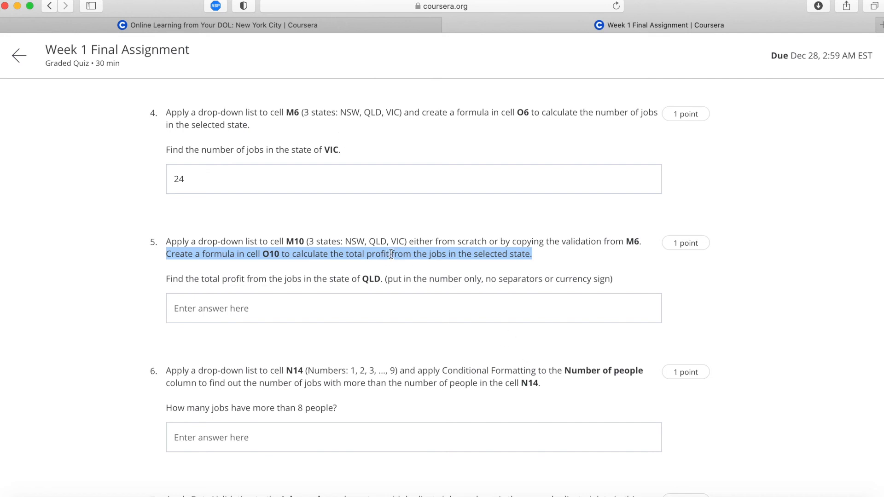
scroll(391, 254, down, 1)
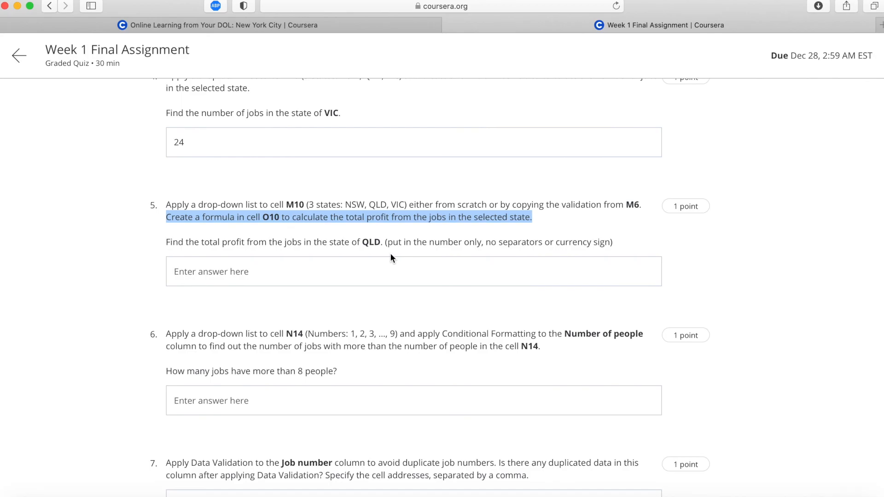
key(ctrl+Up)
click(438, 144)
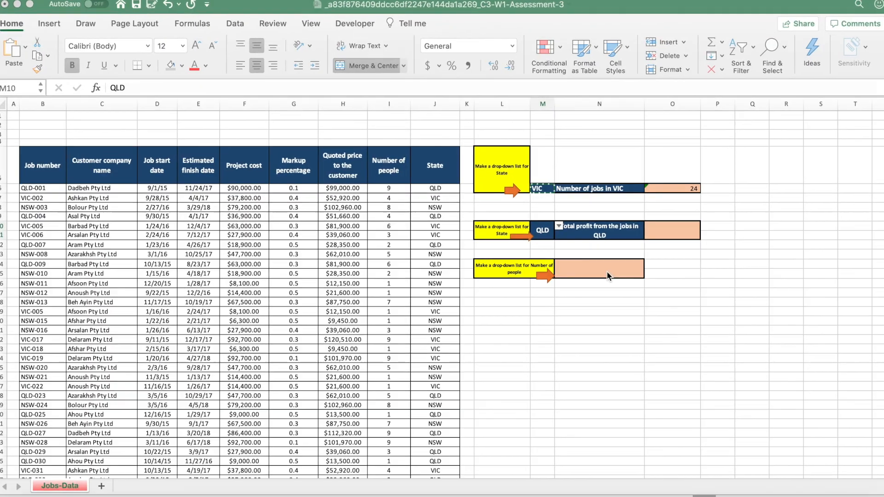
click(671, 221)
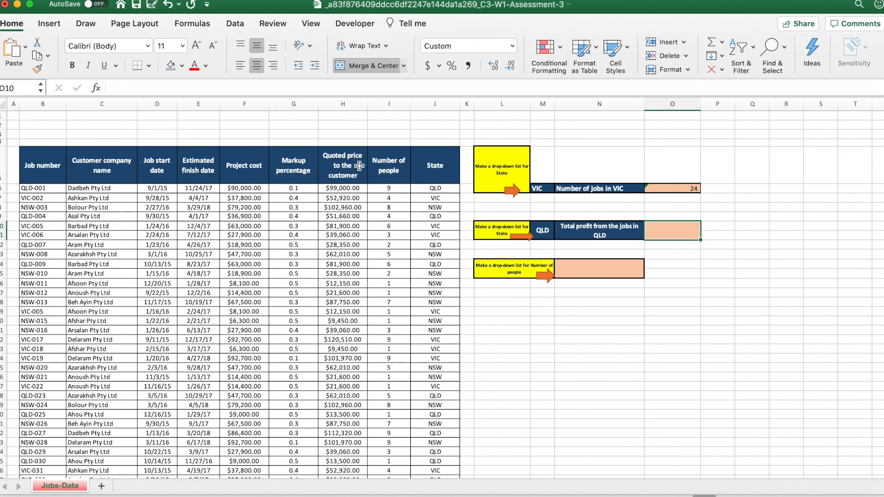
Widen column K and copy the State header from J5 into K5, renaming it Profit.
drag(474, 103, 494, 104)
click(440, 164)
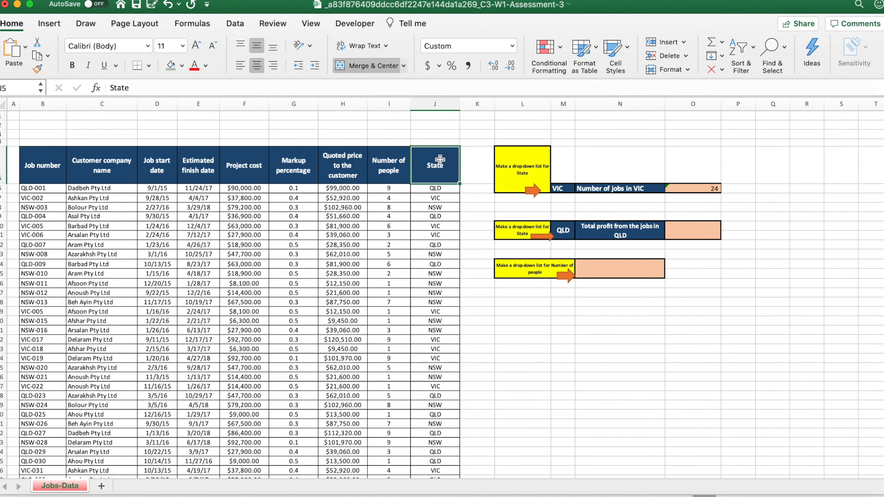
key(cmd+c)
key(Right)
key(cmd+v)
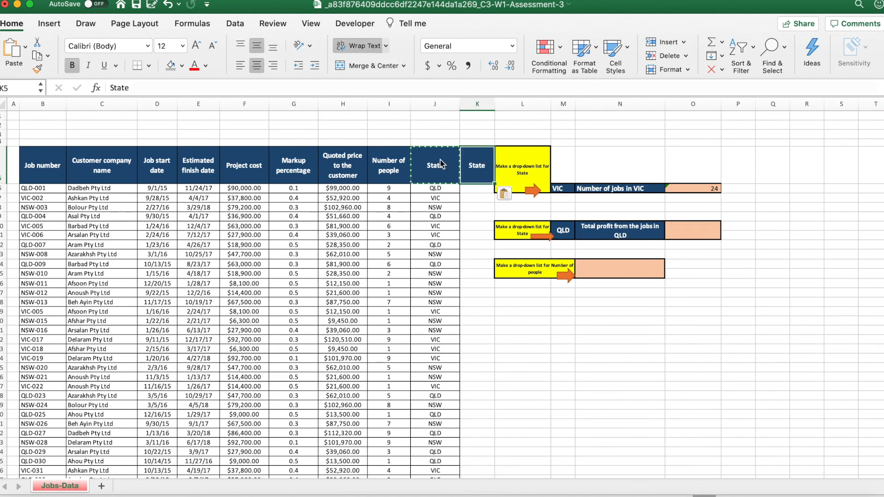
text(Profit)
key(Return)
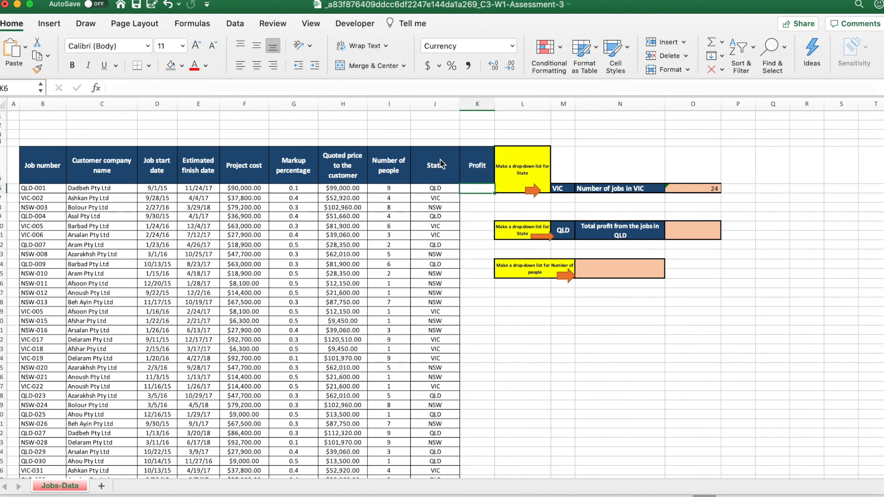
Calculate each job's profit with =H6-F6 in K6, fill it down the Profit column, and widen the column to fit.
text(=)
click(358, 188)
text(-)
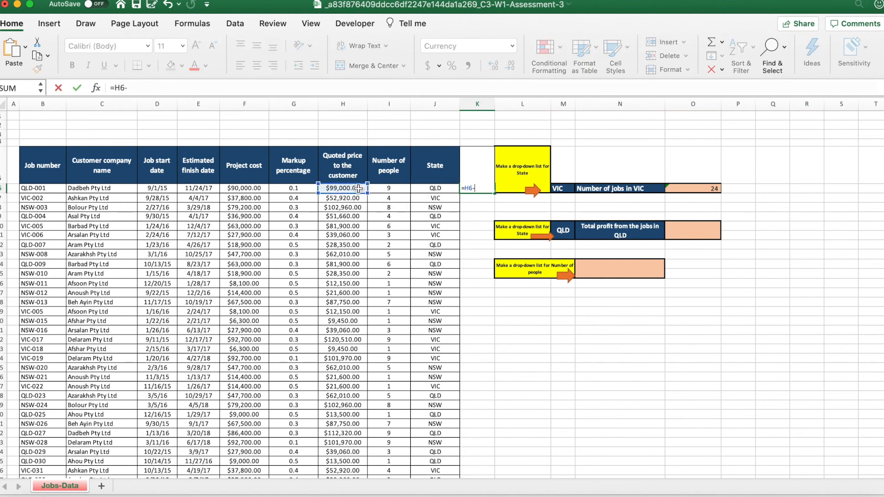
click(249, 186)
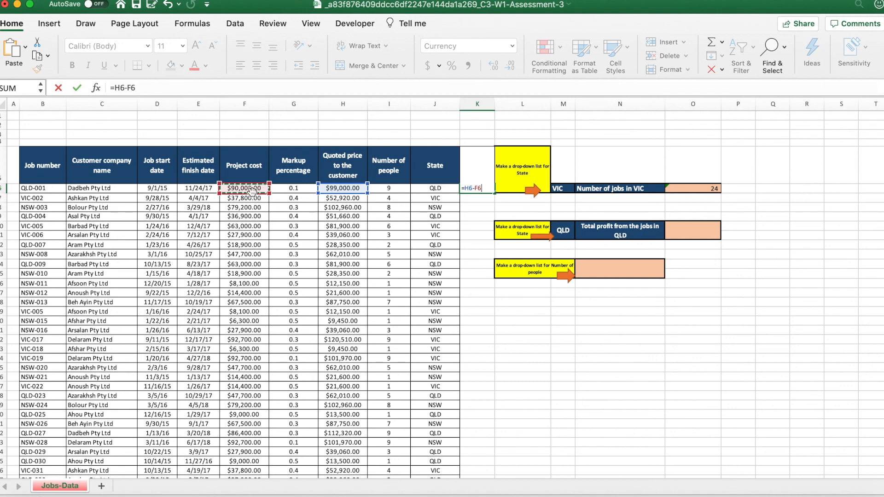
key(Return)
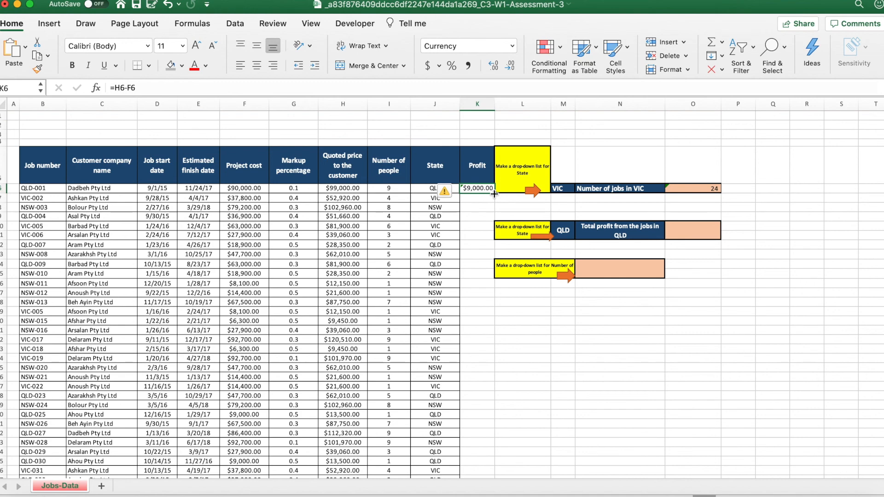
double_click(493, 193)
drag(502, 105, 516, 104)
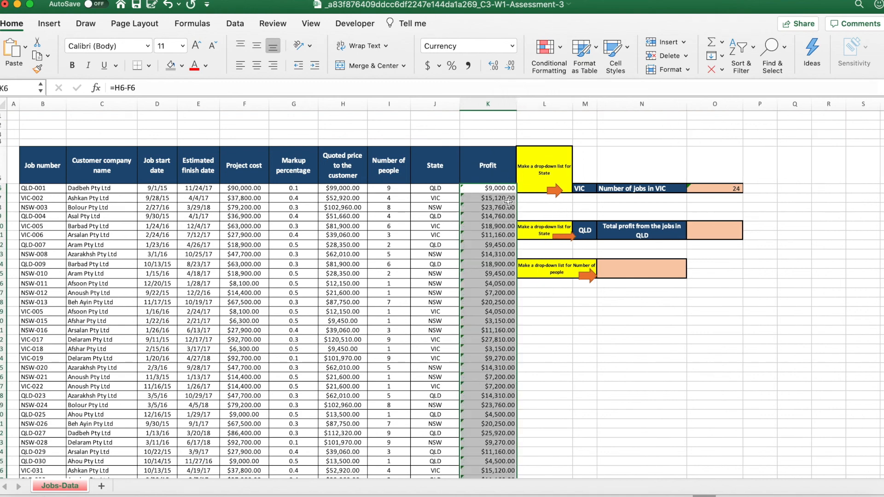
scroll(507, 201, down, 5)
scroll(501, 260, up, 5)
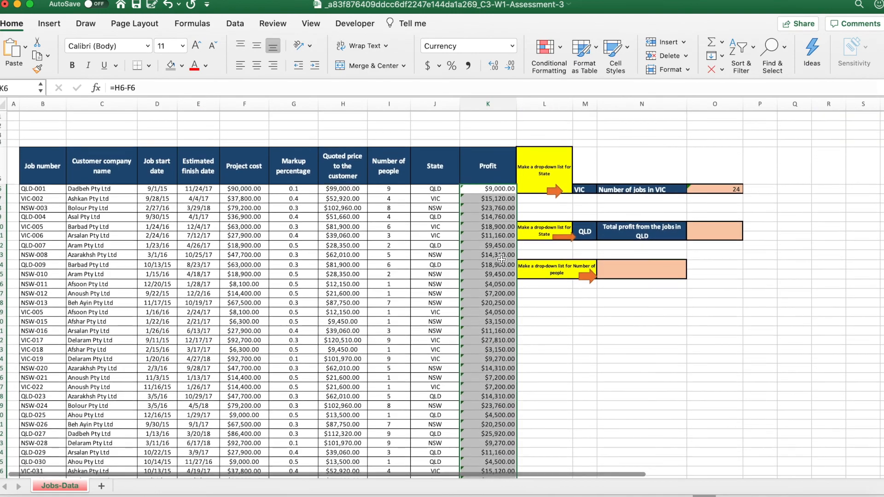
Enter =SUMIF(J6:J65,M10,K6:K65) in O10 to total the profit of jobs in the selected state.
click(713, 232)
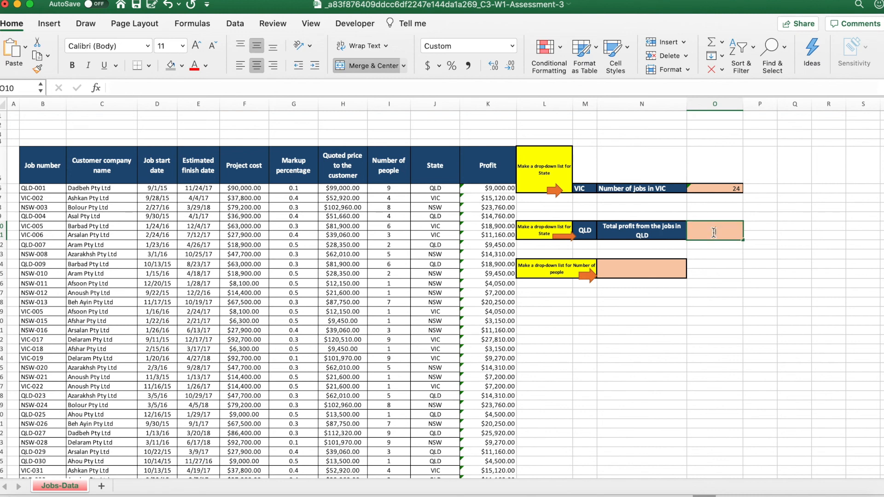
text(=Sumi)
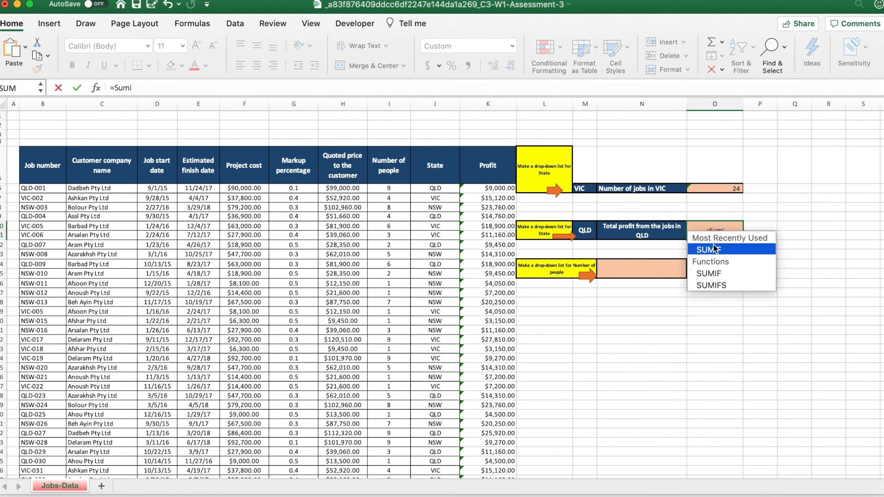
double_click(714, 251)
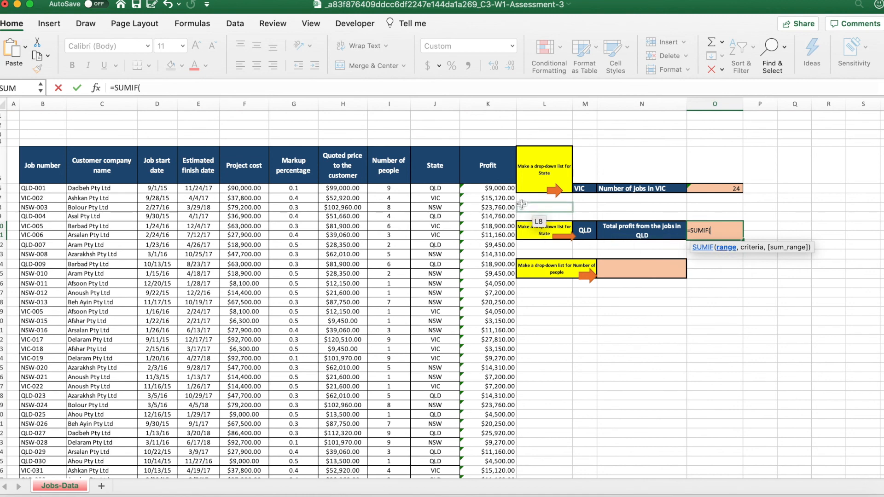
click(439, 187)
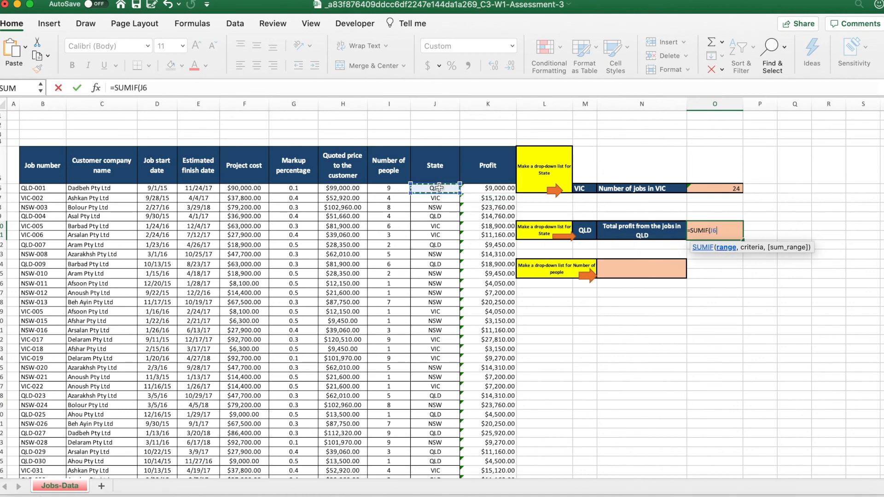
key(ctrl+shift+Down)
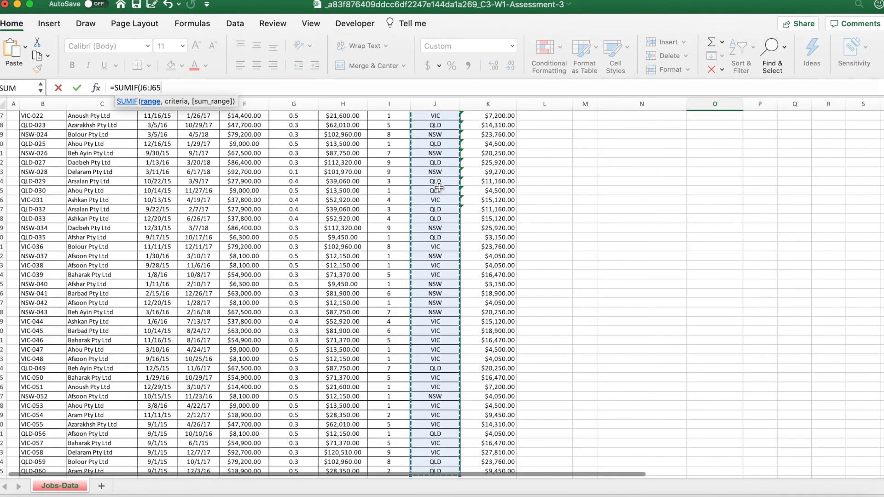
text(,)
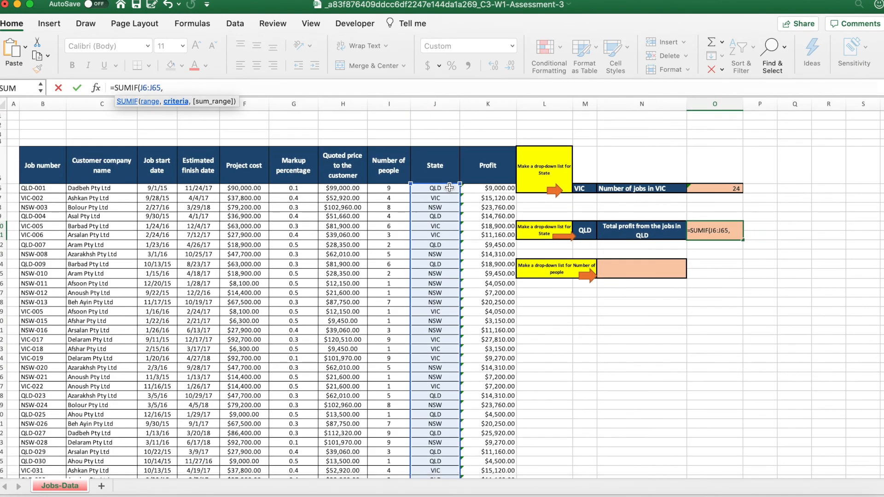
click(592, 231)
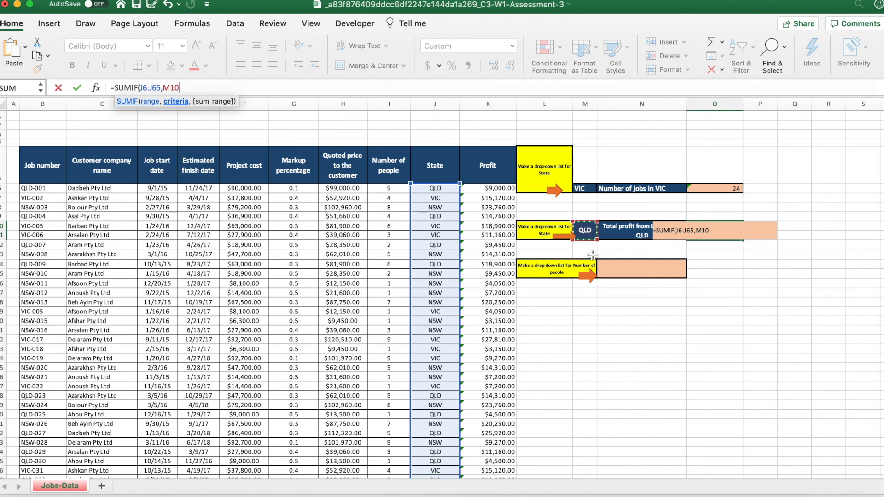
text(,)
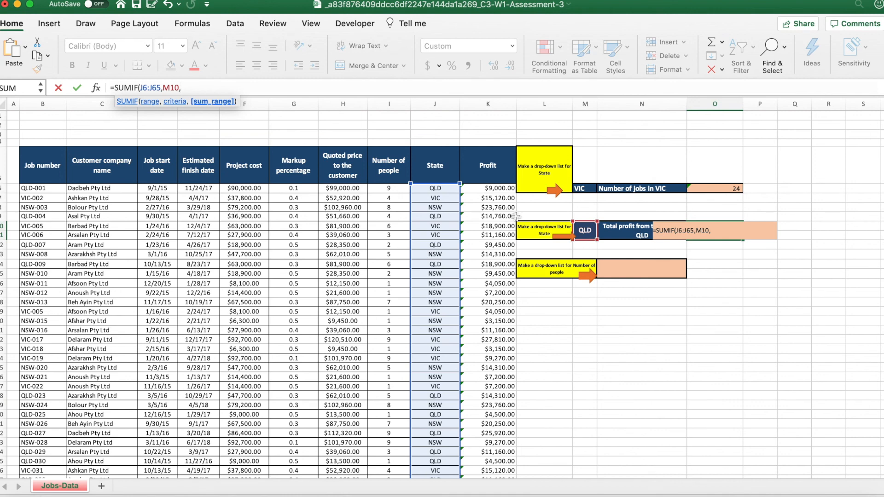
click(489, 188)
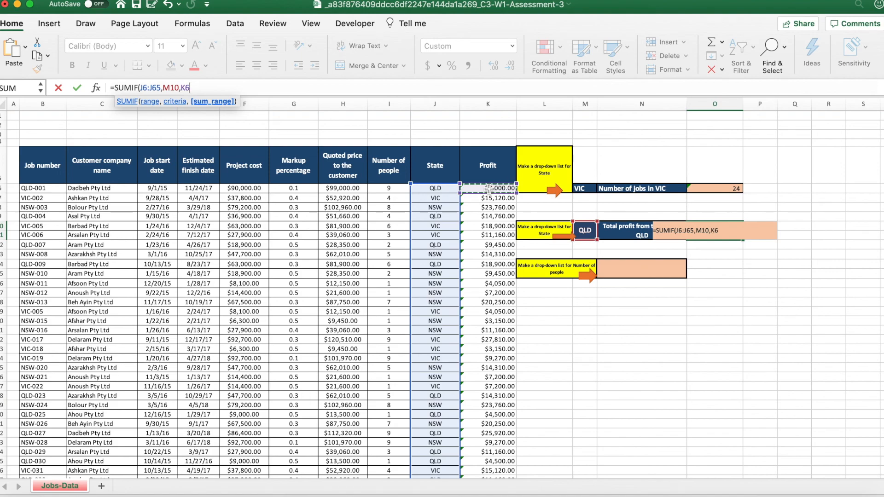
key(super+shift+Down)
scroll(489, 189, up, 15)
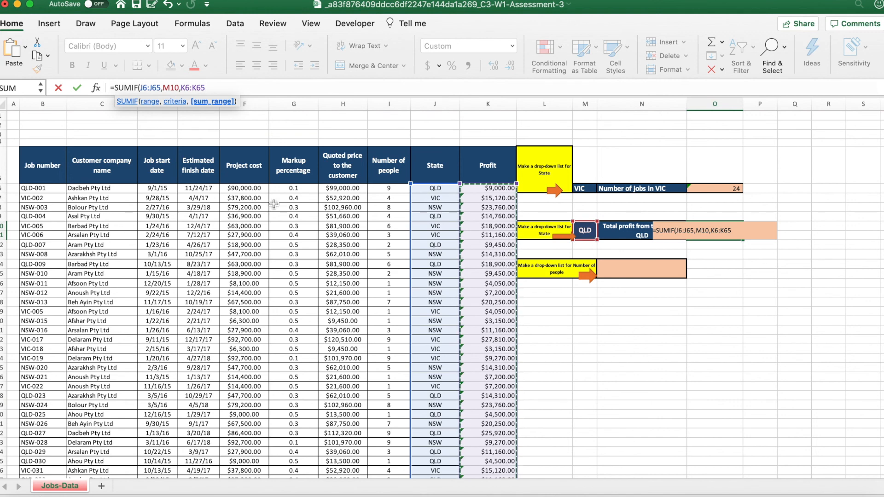
text())
key(Return)
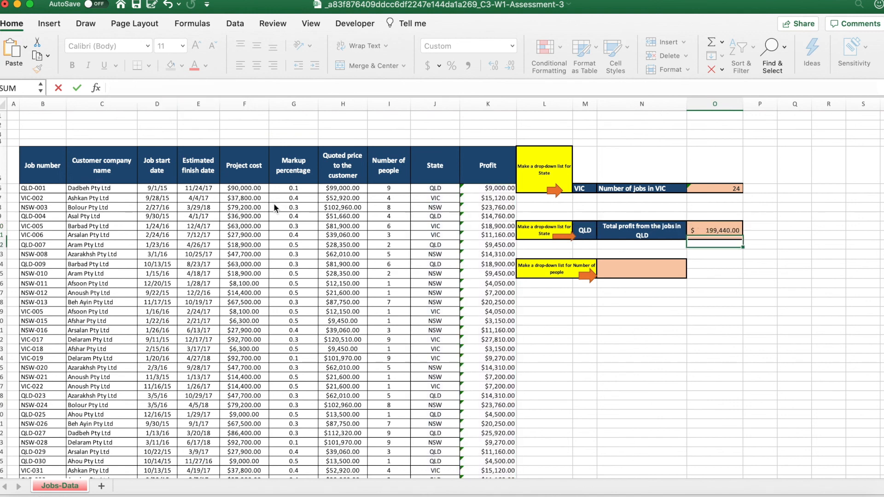
key(Up)
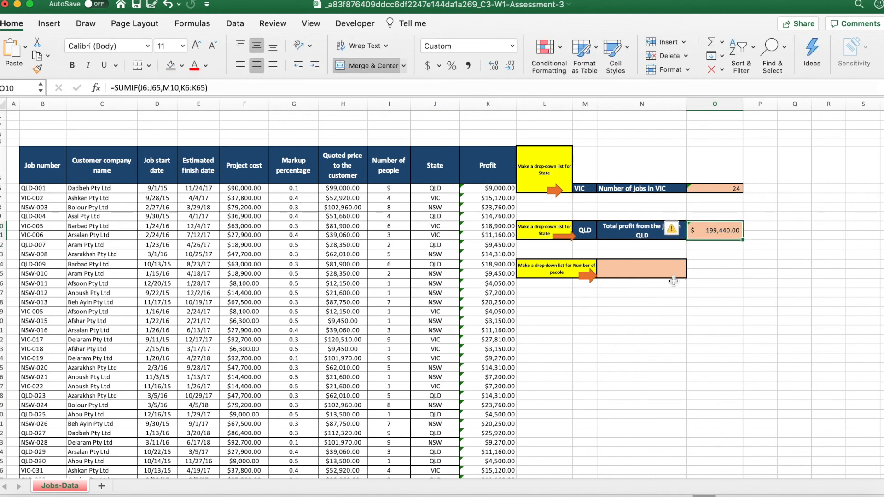
Choose NSW from M10's drop-down list to test the total profit formula in O10.
click(714, 284)
click(716, 227)
click(586, 237)
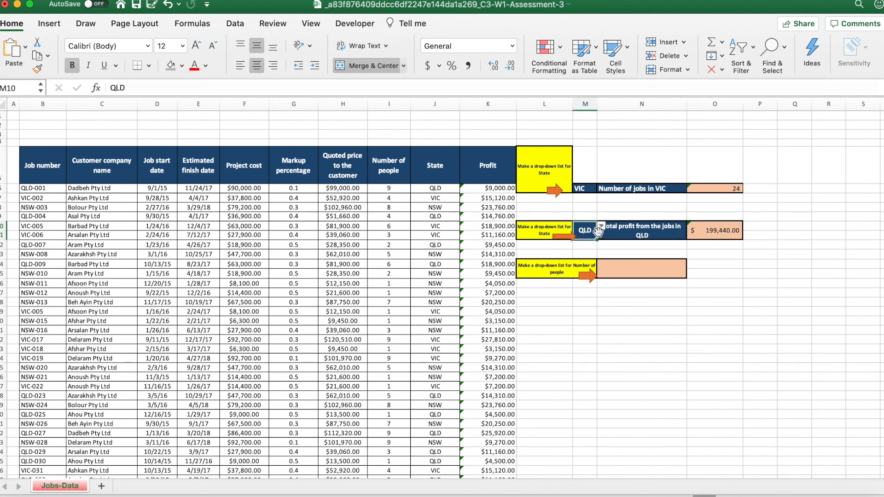
key(Right)
click(594, 230)
click(601, 226)
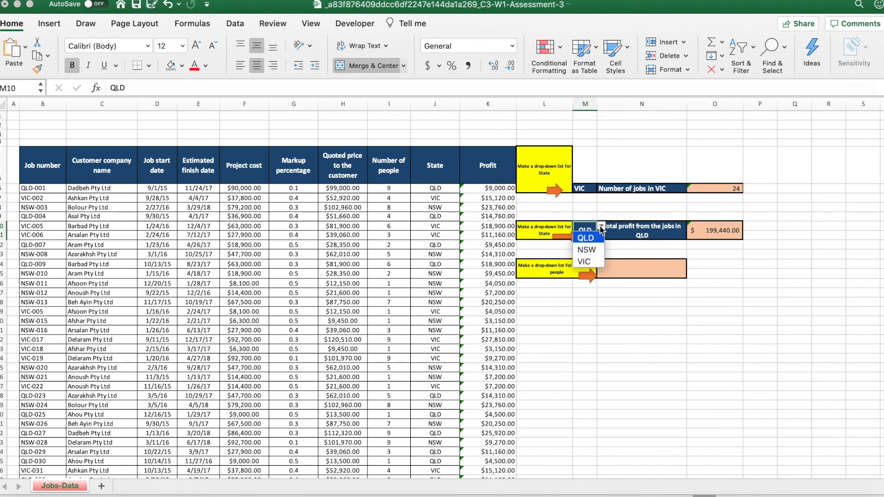
click(593, 251)
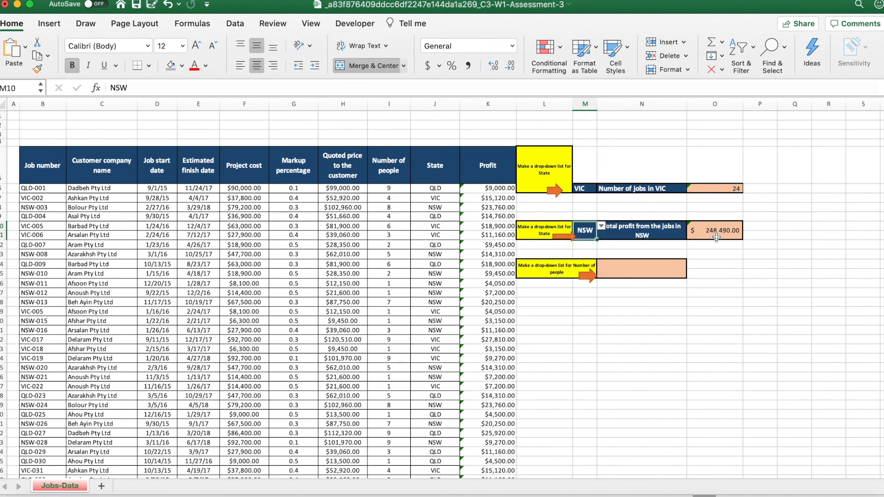
Switch to the browser quiz and read which state question 5 asks the total profit for.
key(ctrl+Up)
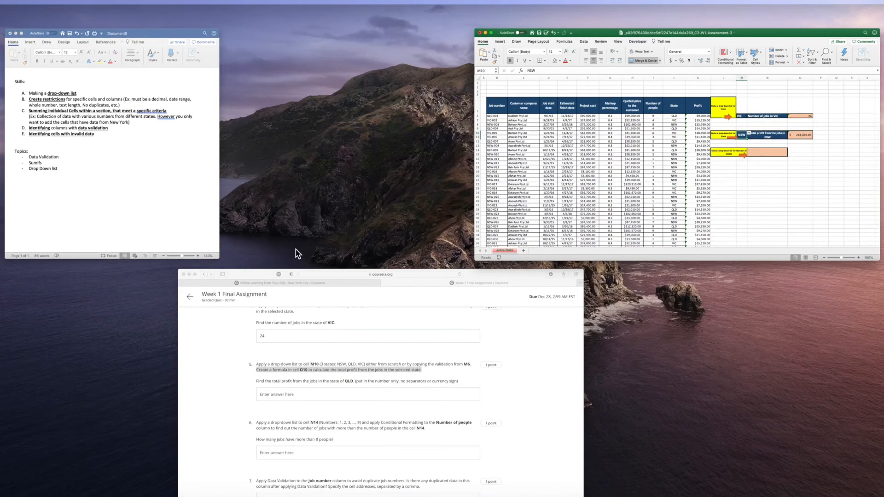
click(299, 321)
click(325, 270)
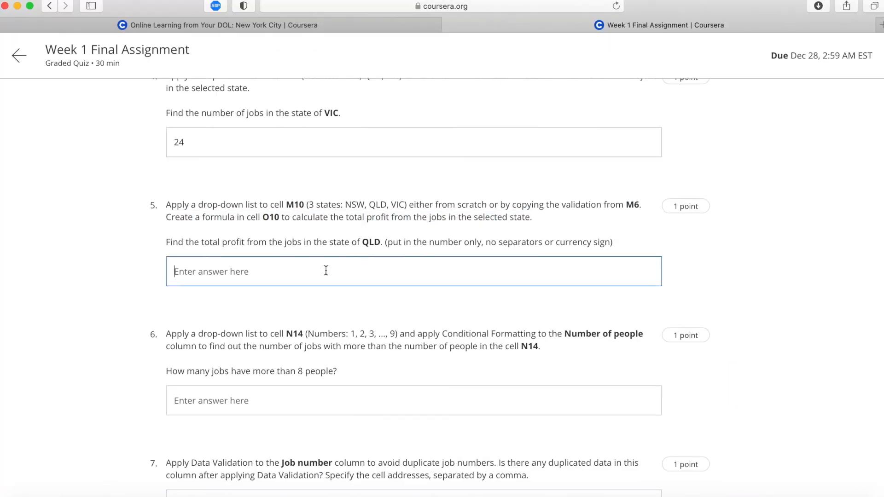
scroll(326, 271, down, 3)
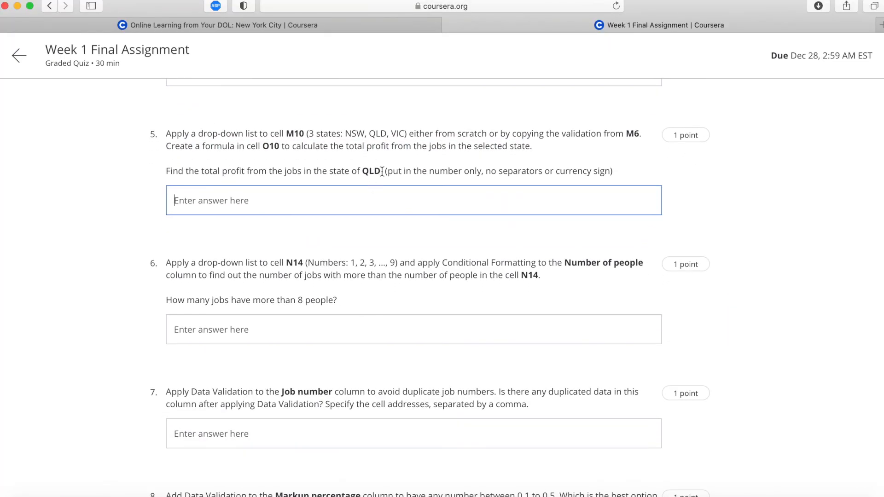
drag(382, 172, 363, 170)
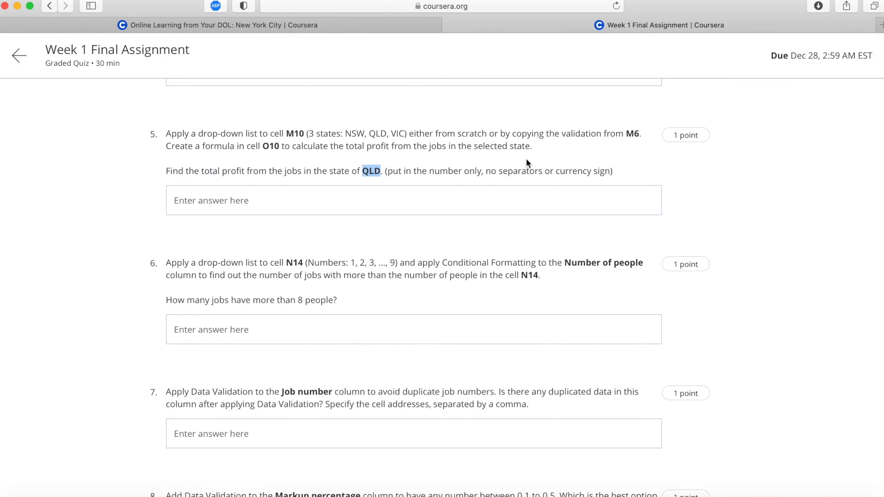
Switch to the Excel workbook and choose QLD from M10's drop-down list.
key(ctrl+Up)
click(601, 229)
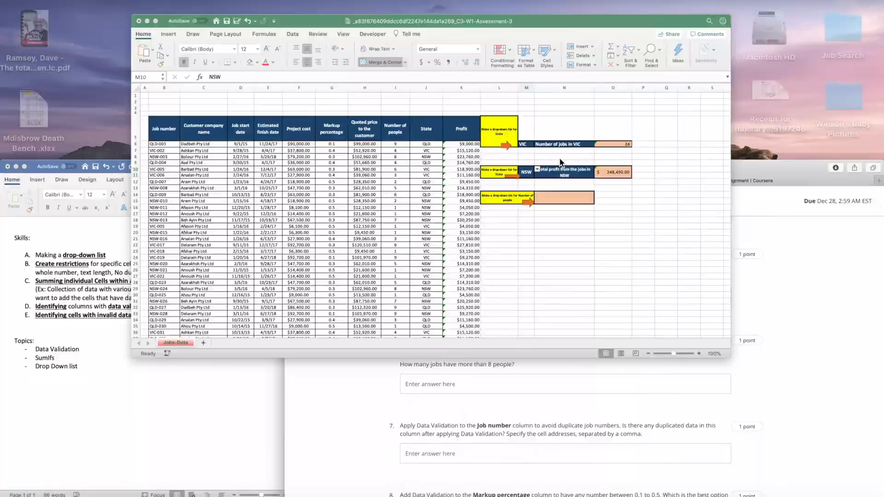
click(602, 229)
click(589, 239)
Copy the total profit from O10 into the browser quiz's question 5 answer, trimming it to 199440 without currency sign, separator or decimals.
click(726, 230)
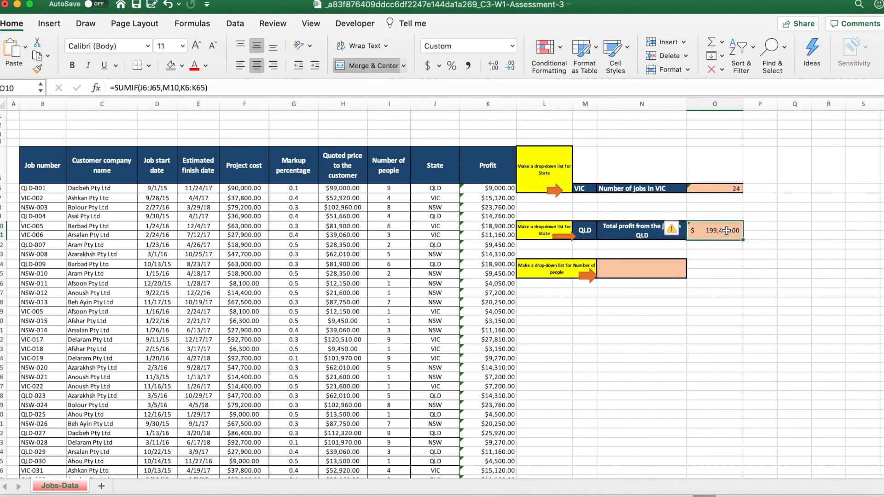
key(ctrl+c)
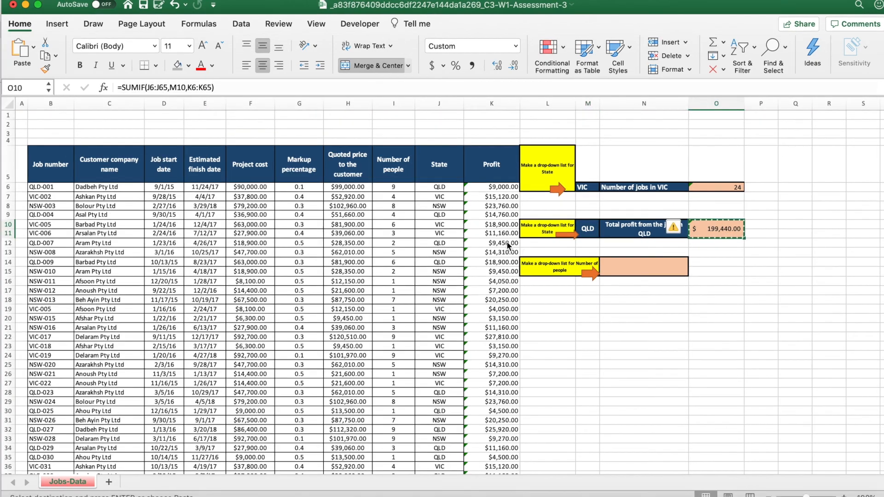
key(ctrl+Up)
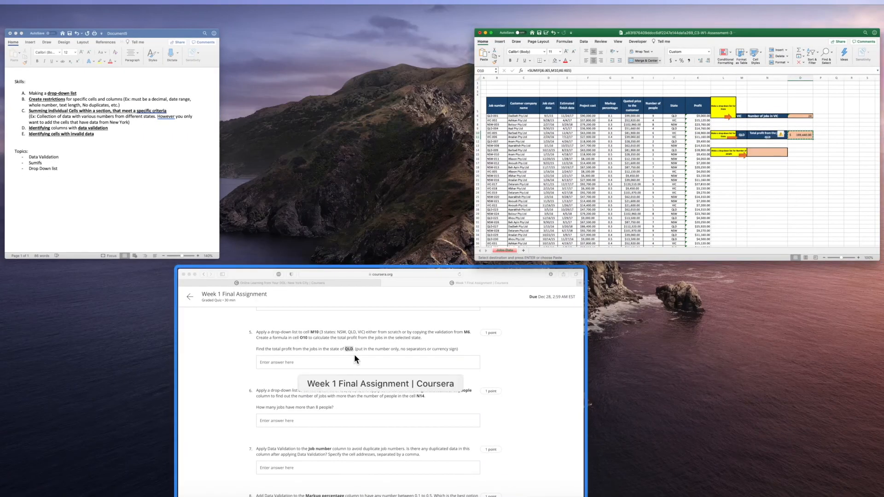
click(355, 355)
click(308, 190)
key(super+v)
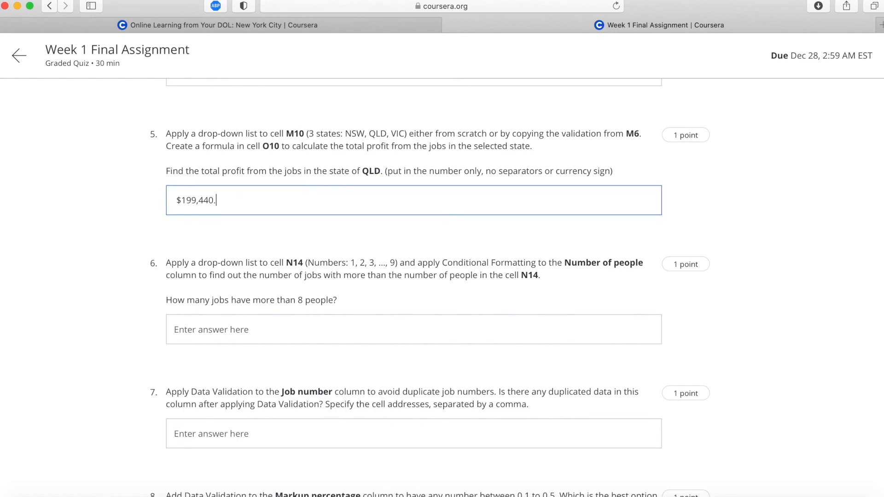
key(BackSpace)
key(BackSpace)
click(101, 232)
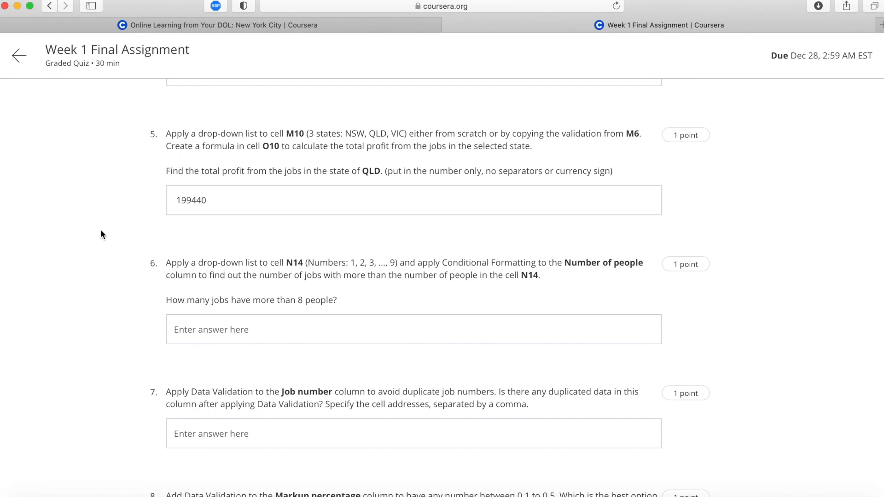
Read question 6's drop-down list instruction for cell N14 and switch to the Excel workbook.
scroll(101, 233, down, 3)
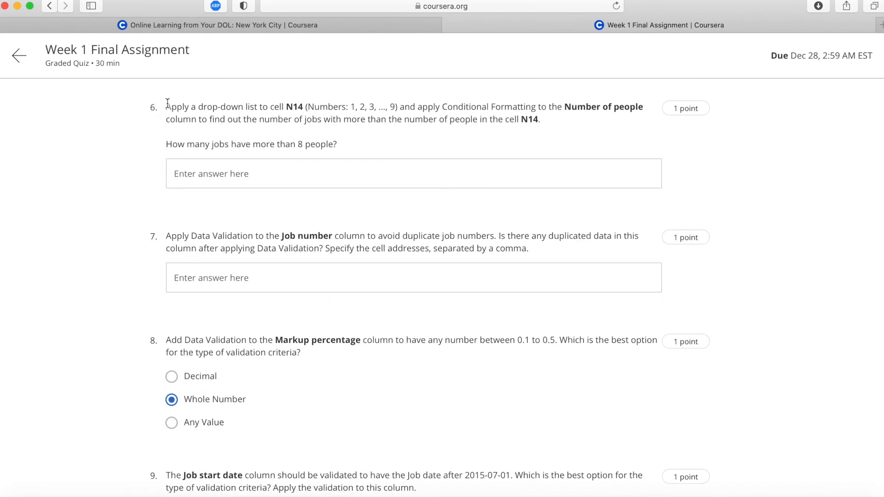
drag(167, 105, 398, 102)
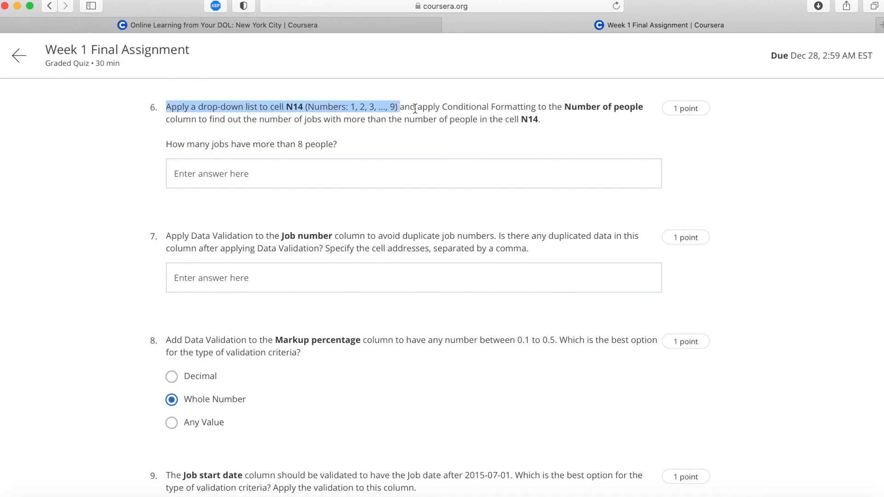
key(ctrl+Up)
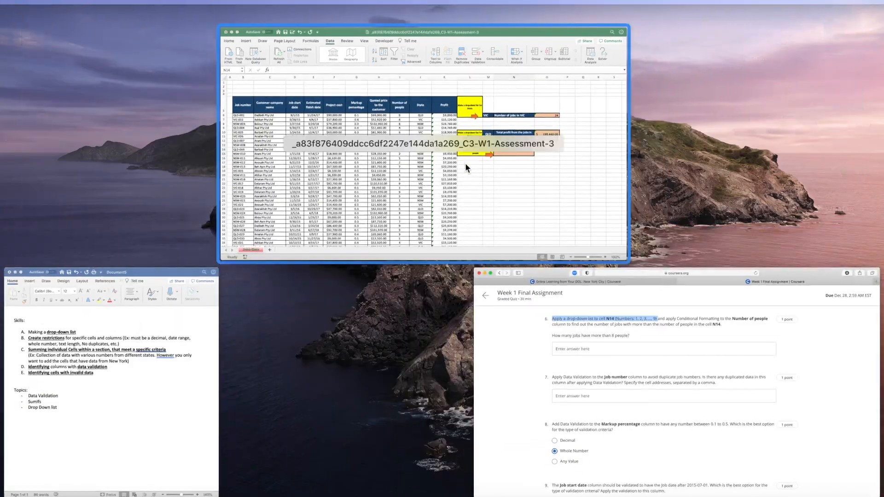
click(464, 163)
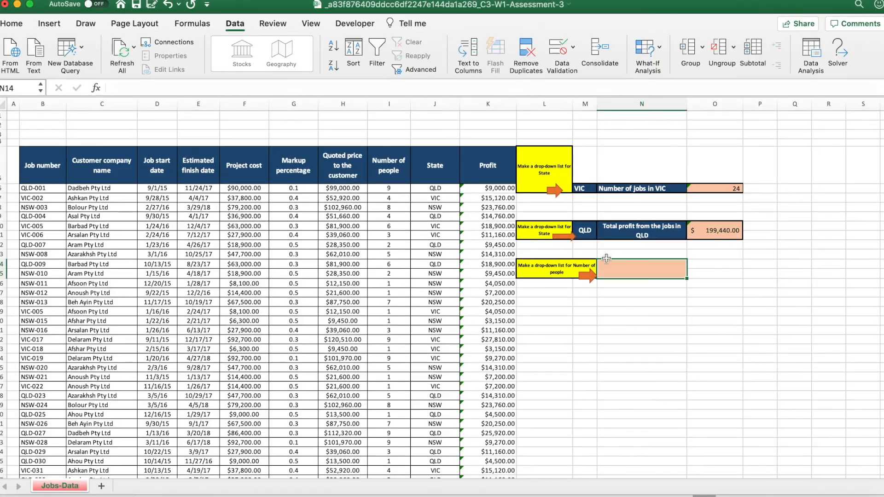
Set N14's data validation to a list with the source 1,2,3,4,5,6,7,8,9.
click(550, 53)
click(375, 138)
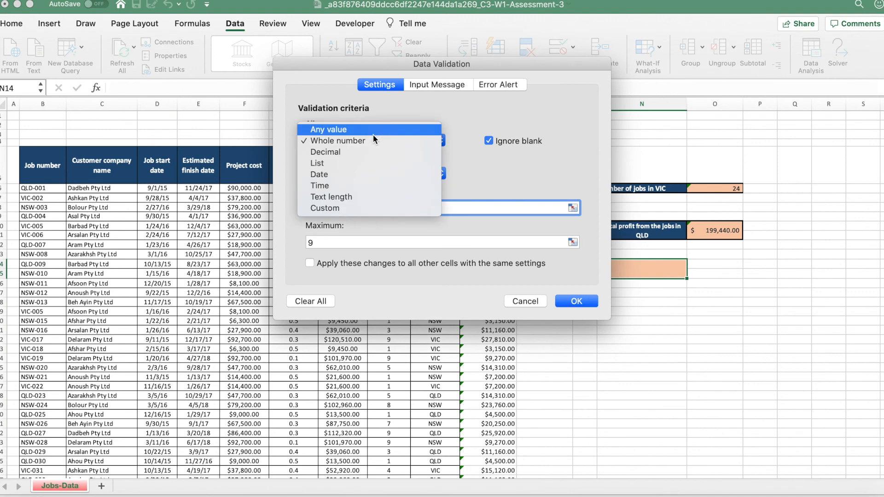
click(355, 164)
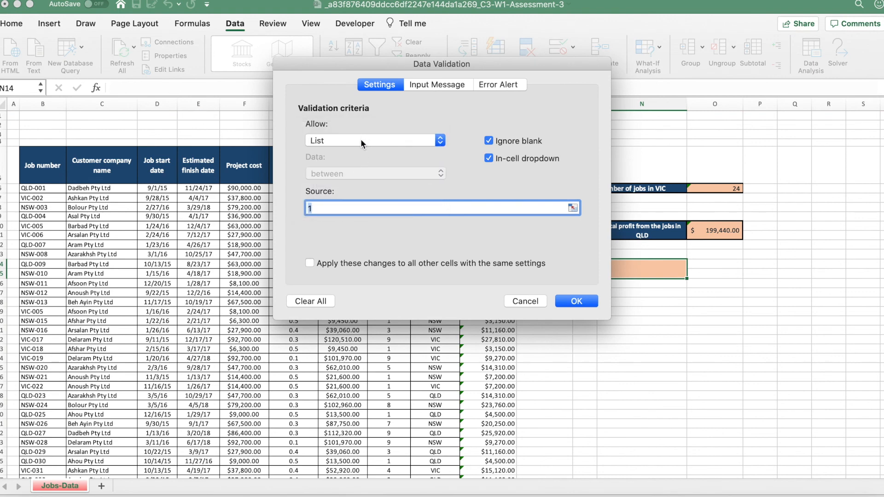
text(,2,3,4,5,6,7,8,9)
key(Return)
Open N14's drop-down list to check its available numbers, leaving the cell empty.
click(649, 312)
click(665, 277)
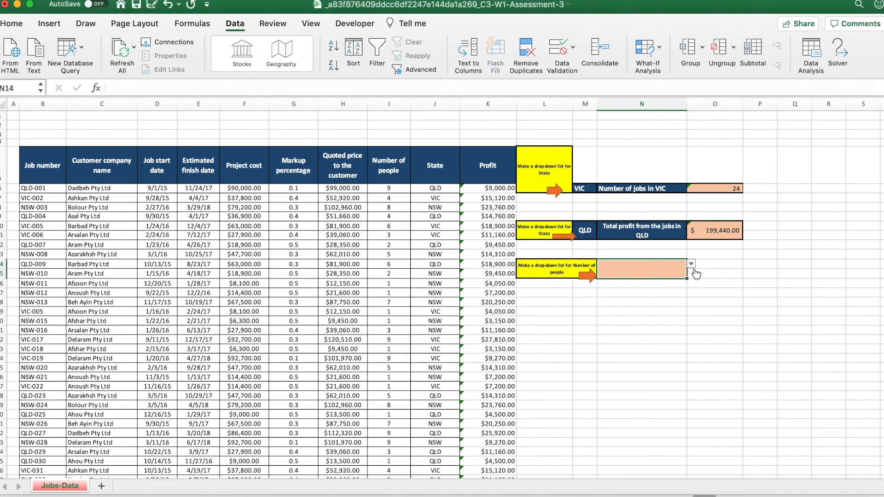
click(691, 263)
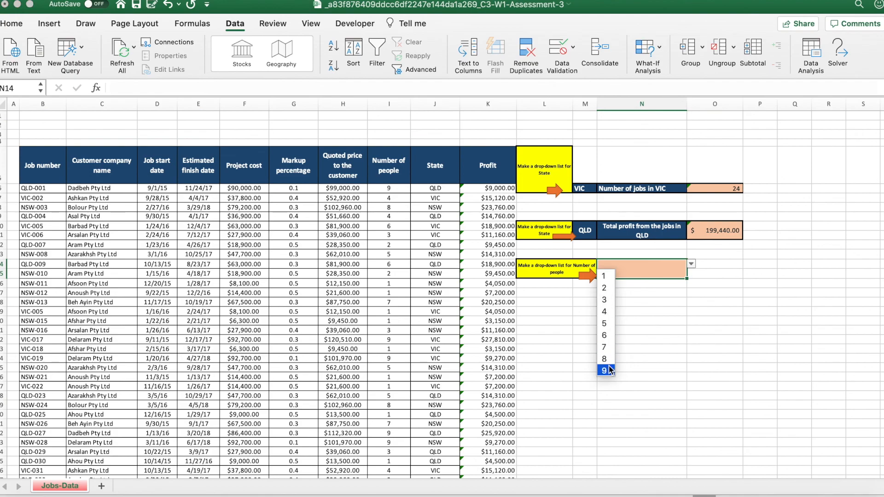
click(646, 356)
Switch to the browser quiz and read question 6's Conditional Formatting instruction for the Number of people column.
key(ctrl+Up)
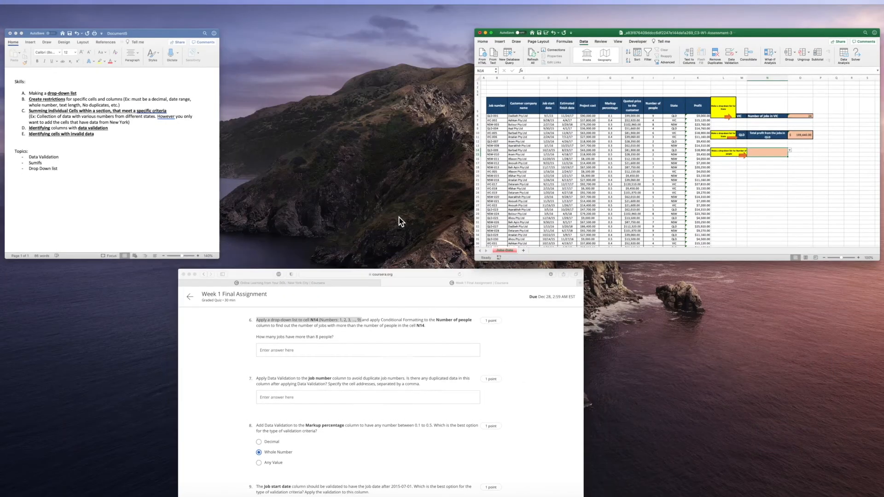
click(344, 351)
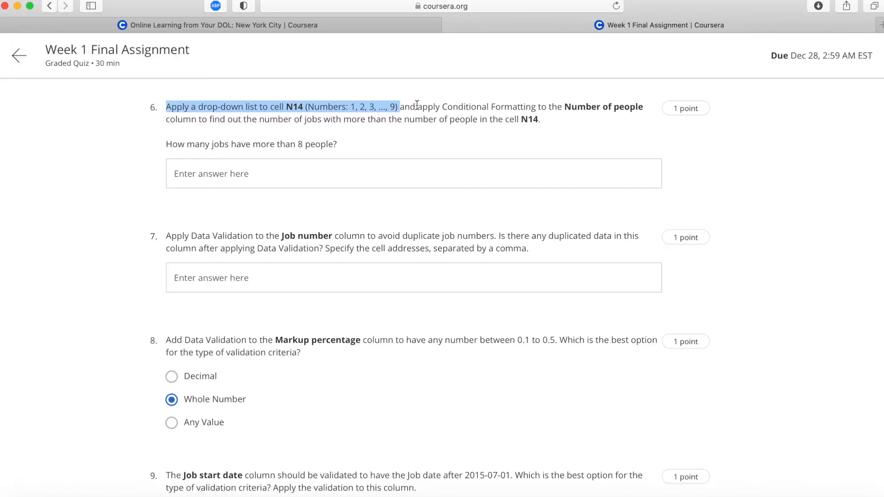
drag(418, 106, 644, 115)
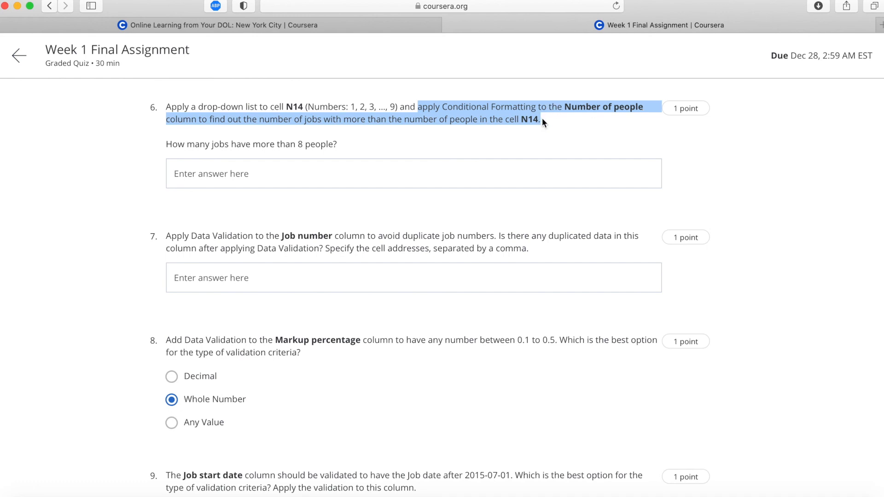
click(566, 107)
drag(565, 107, 641, 110)
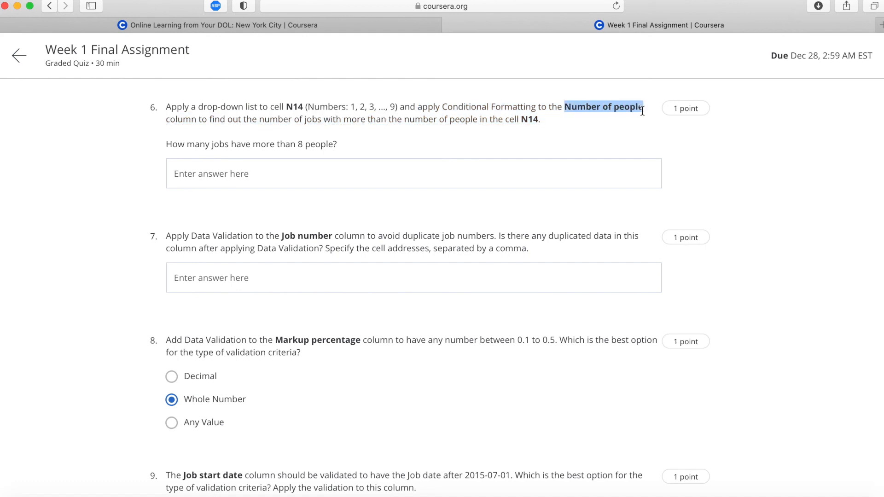
drag(642, 110, 644, 110)
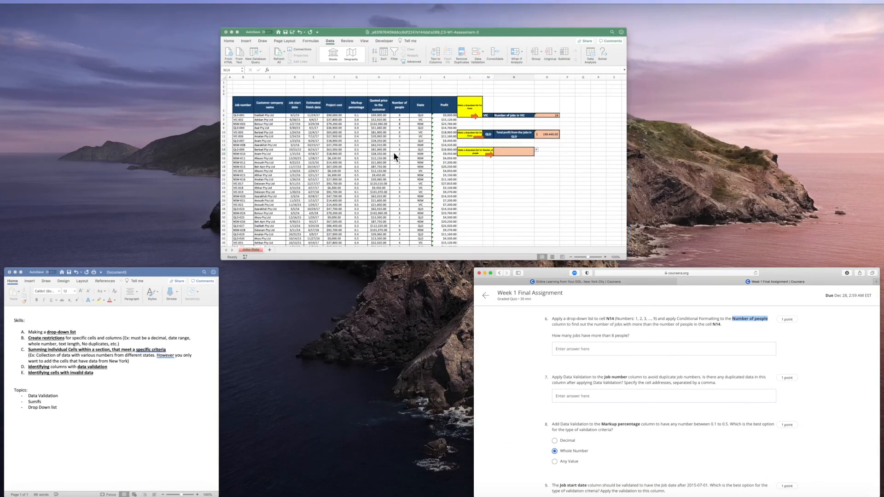
Switch to the Excel workbook and select the Number of people data from I6 to the last job row.
click(394, 154)
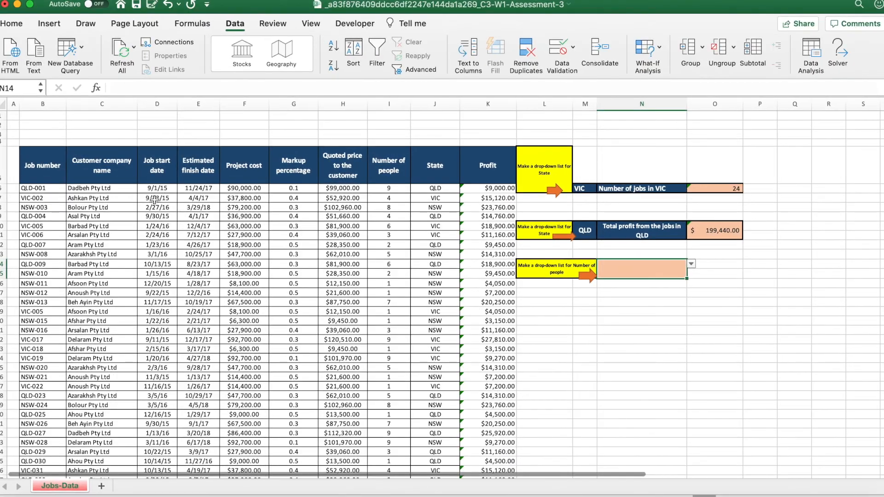
click(389, 189)
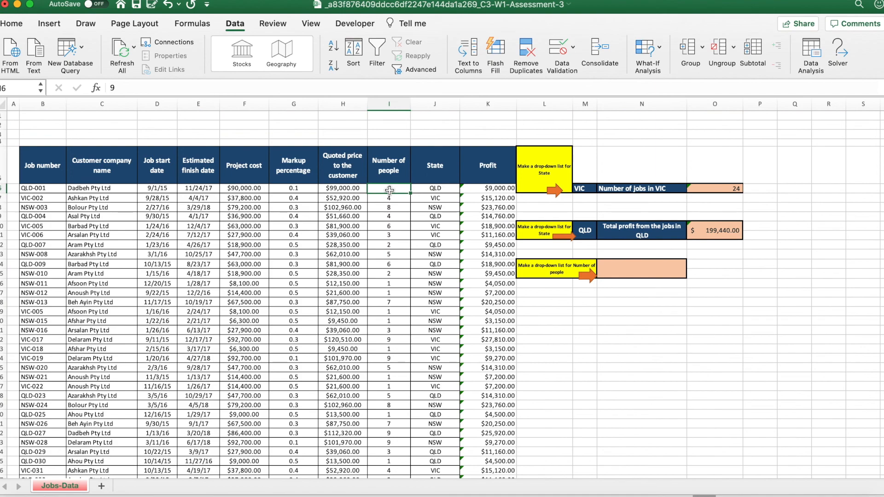
key(ctrl+shift+Down)
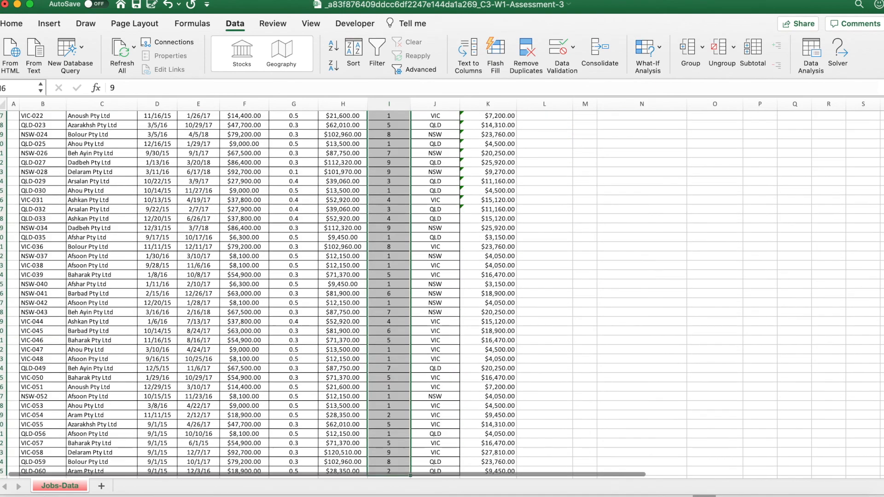
scroll(190, 201, up, 15)
click(52, 50)
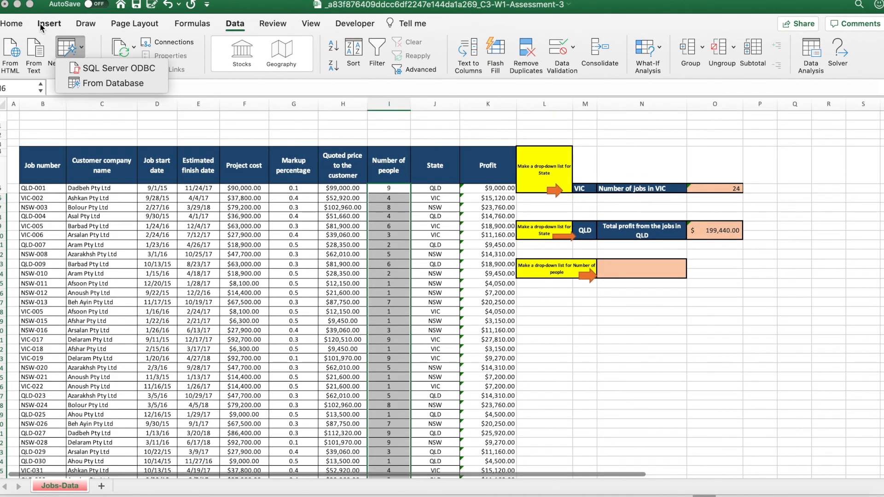
click(14, 22)
click(14, 25)
click(9, 24)
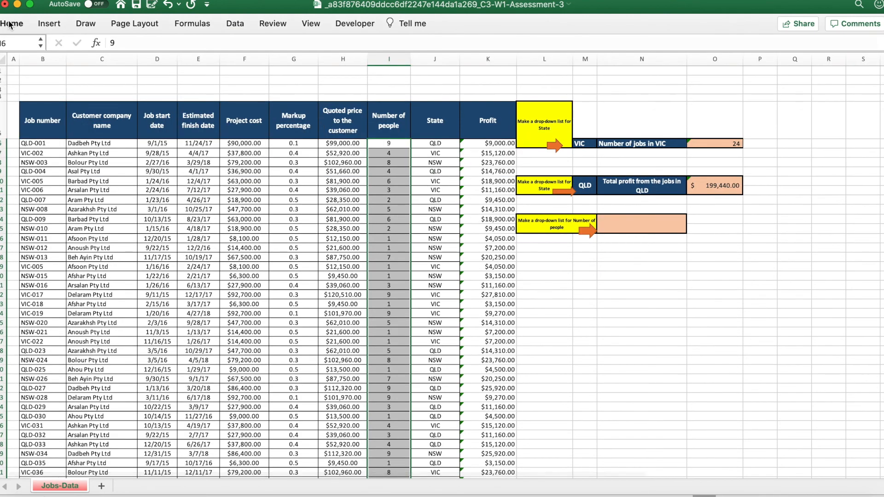
click(9, 24)
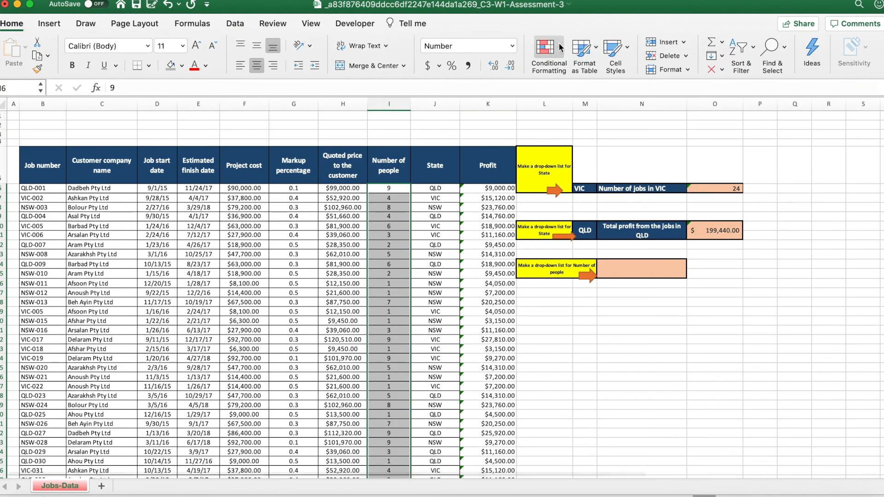
Apply a greater than conditional formatting rule referencing cell N14 to the selected data, with Light Red Fill with Dark Red Text.
click(558, 46)
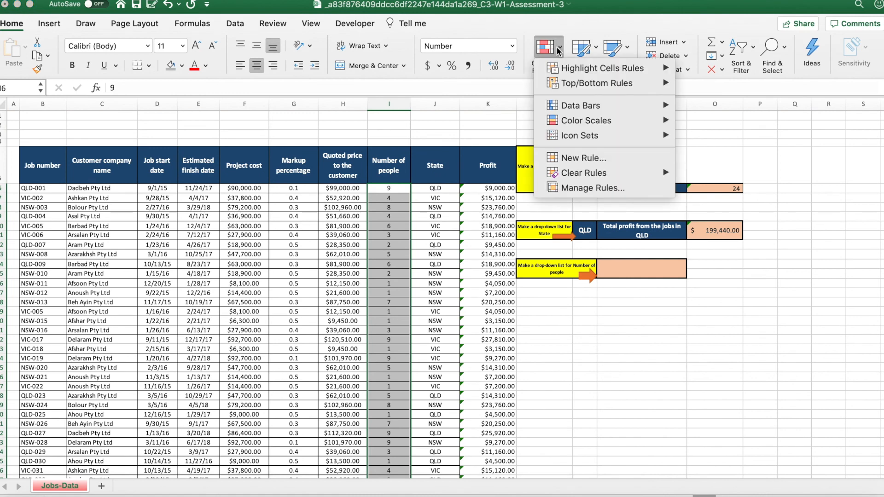
mouse_move(570, 68)
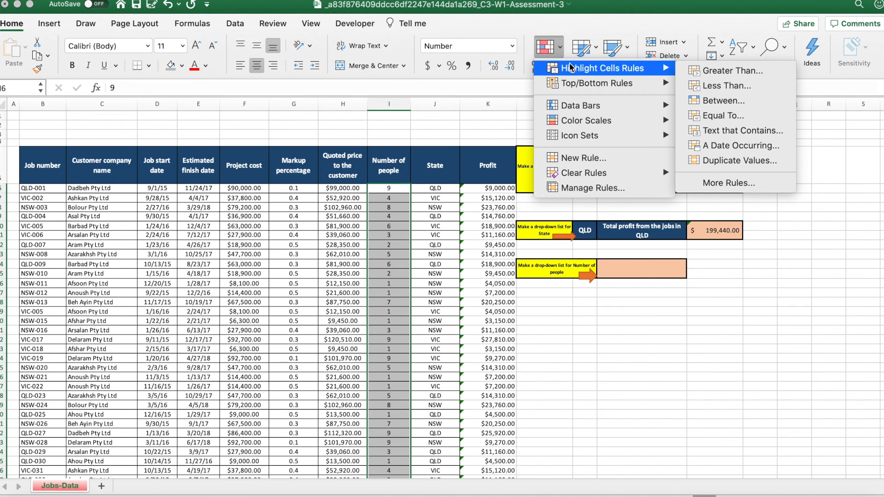
click(718, 70)
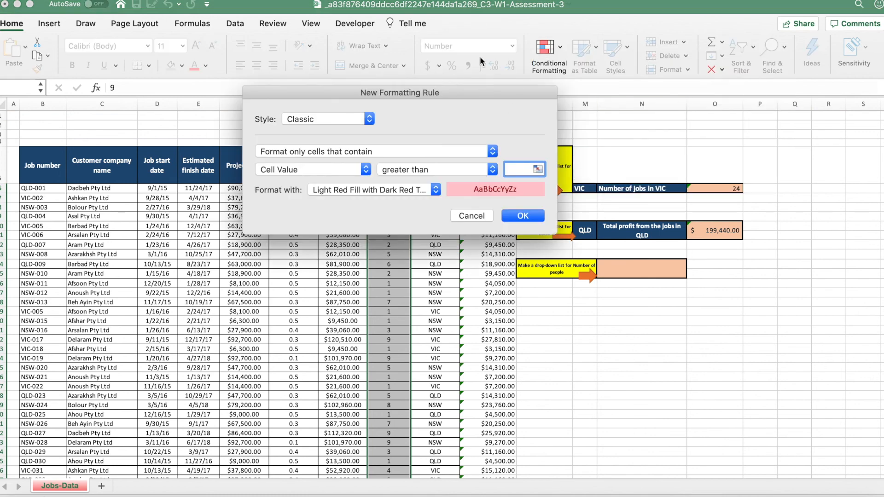
drag(451, 88, 397, 82)
click(650, 266)
click(649, 266)
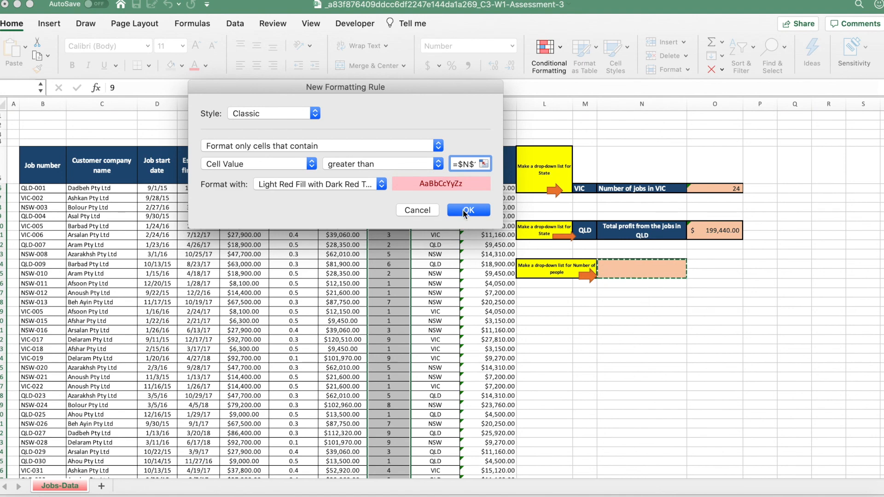
click(479, 213)
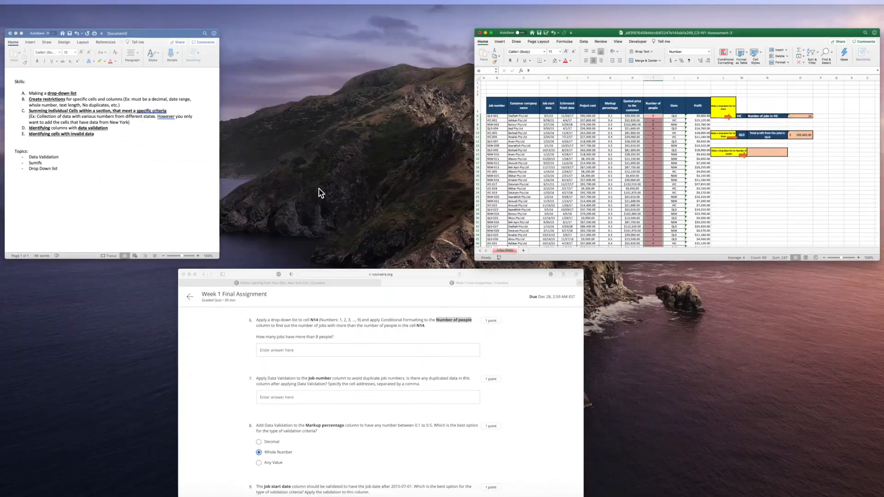
Switch to the browser quiz and read the number of people that question 6 asks to compare the jobs against.
click(311, 339)
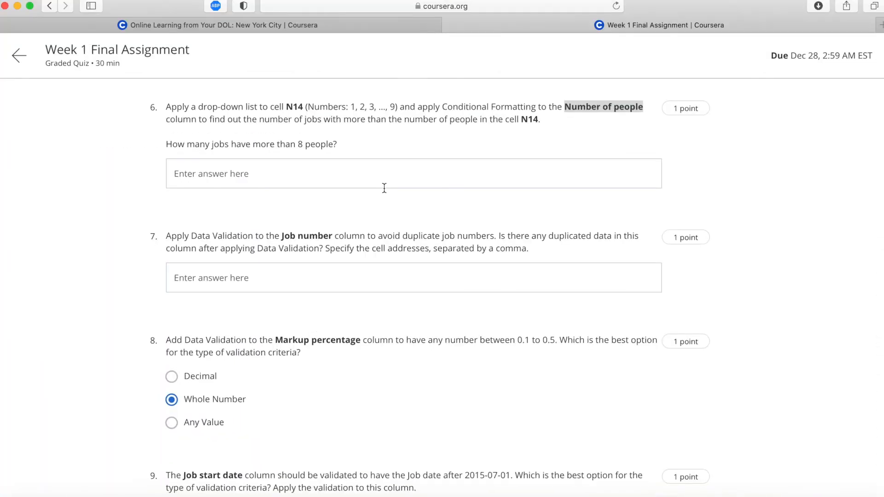
click(387, 120)
drag(343, 118, 540, 120)
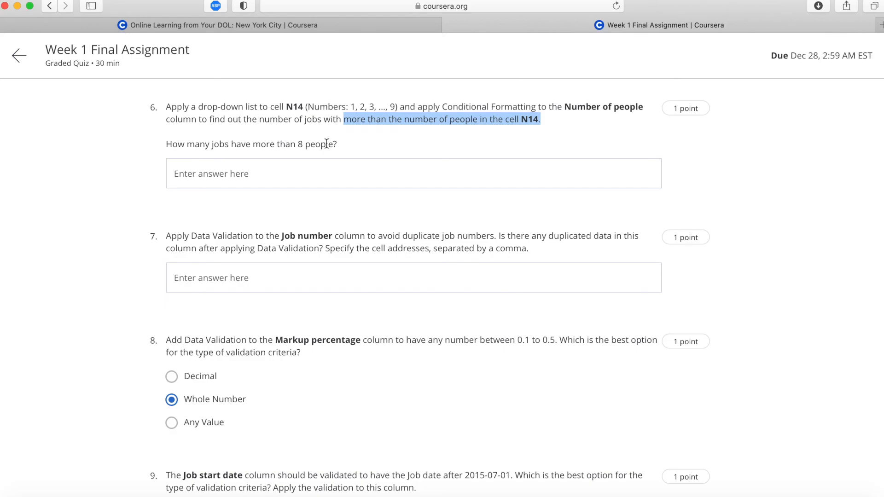
Switch to the Excel workbook and choose 8 from N14's drop-down list.
key(ctrl+Up)
click(429, 155)
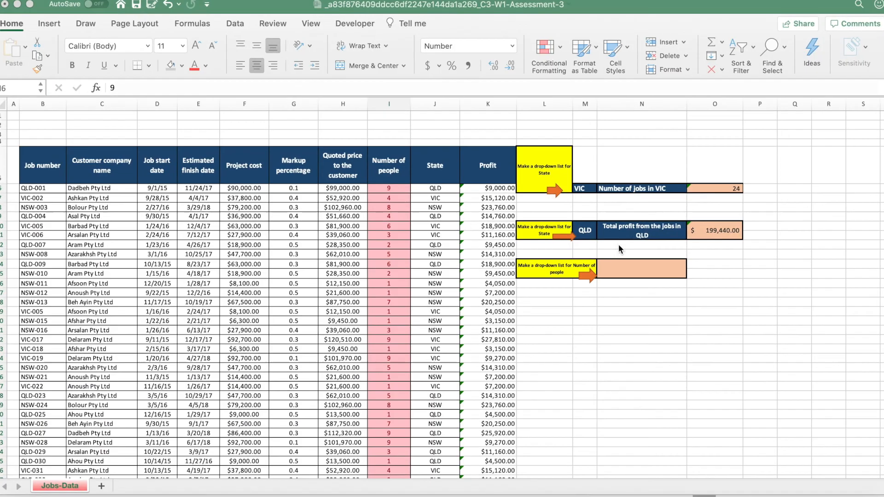
click(648, 265)
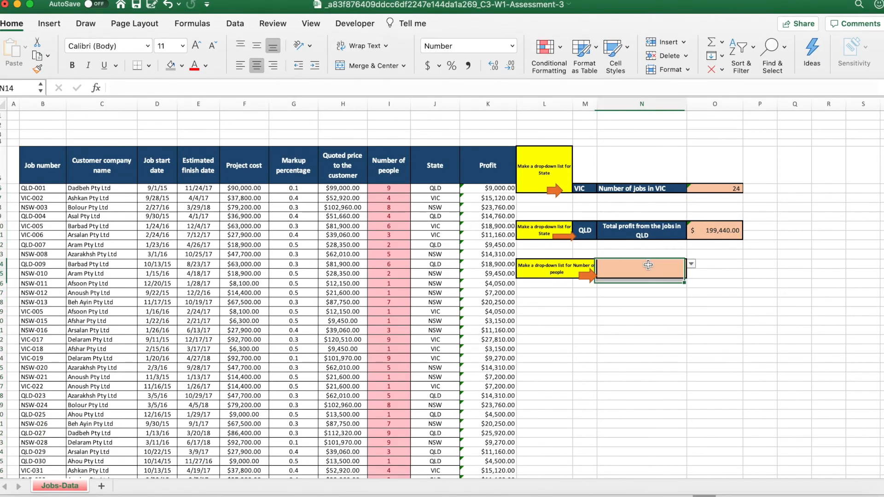
click(691, 265)
click(605, 358)
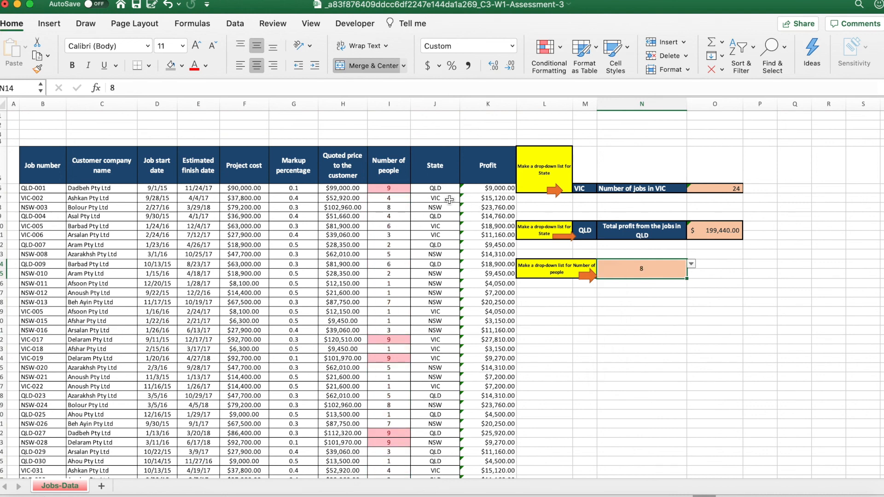
Count the highlighted cells throughout the Number of people column to find how many jobs have more than 8 people.
click(402, 188)
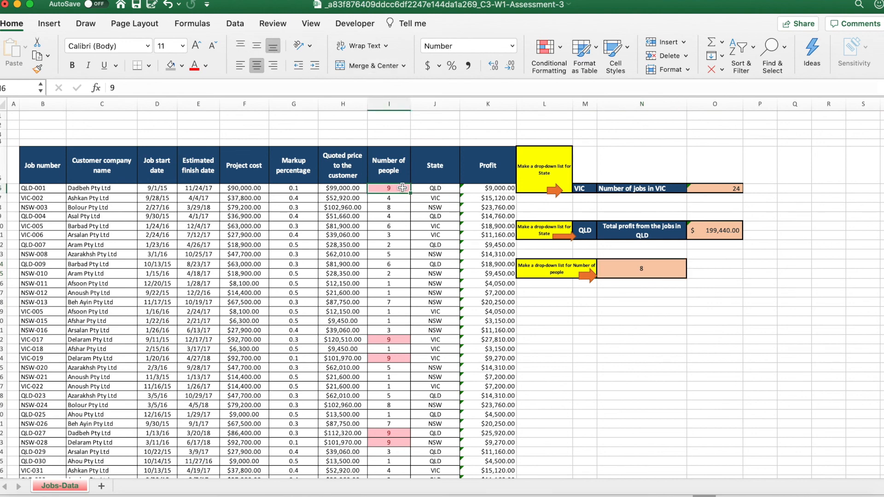
click(399, 340)
key(Down)
key(Down)
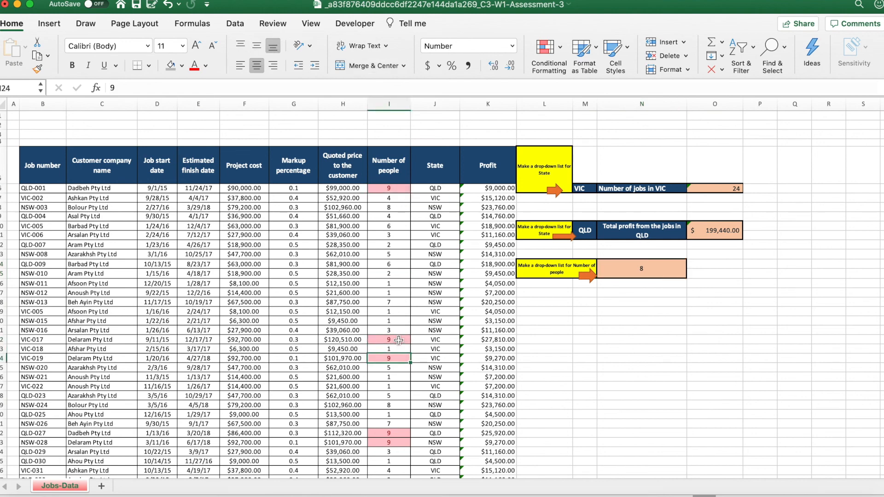
scroll(397, 340, down, 4)
click(391, 332)
key(Down)
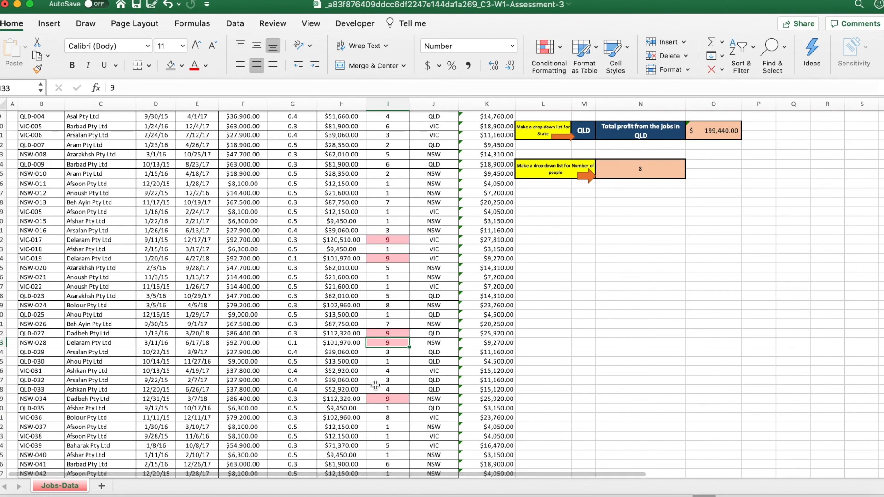
click(387, 398)
scroll(389, 400, down, 8)
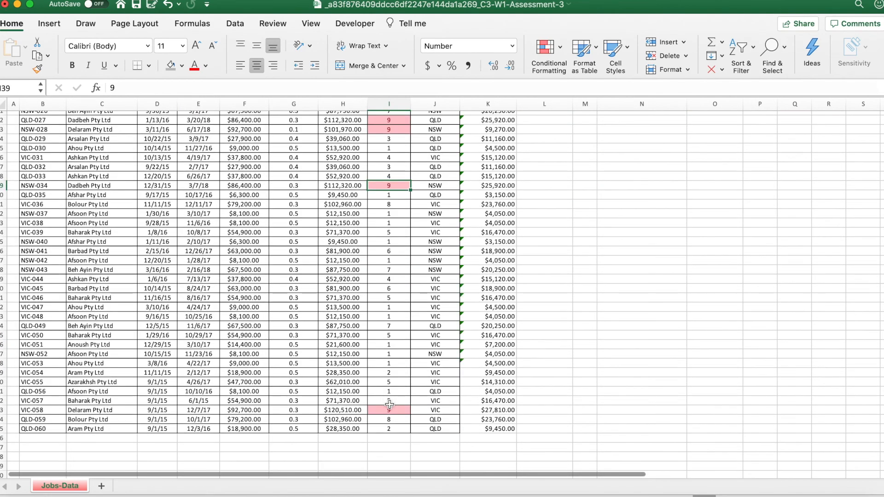
scroll(386, 412, up, 10)
scroll(387, 415, down, 1)
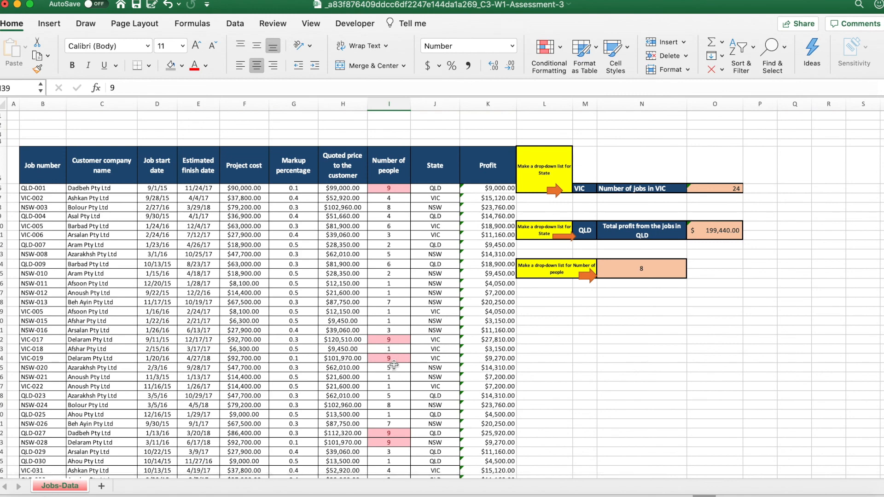
scroll(393, 365, down, 10)
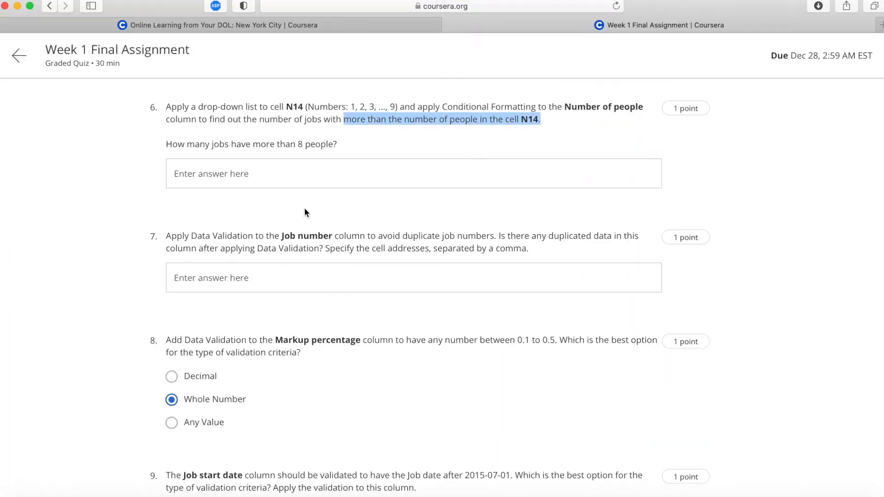
Switch to the browser quiz, answer question 6 with 7, and read question 7's instruction about duplicate job numbers.
click(312, 351)
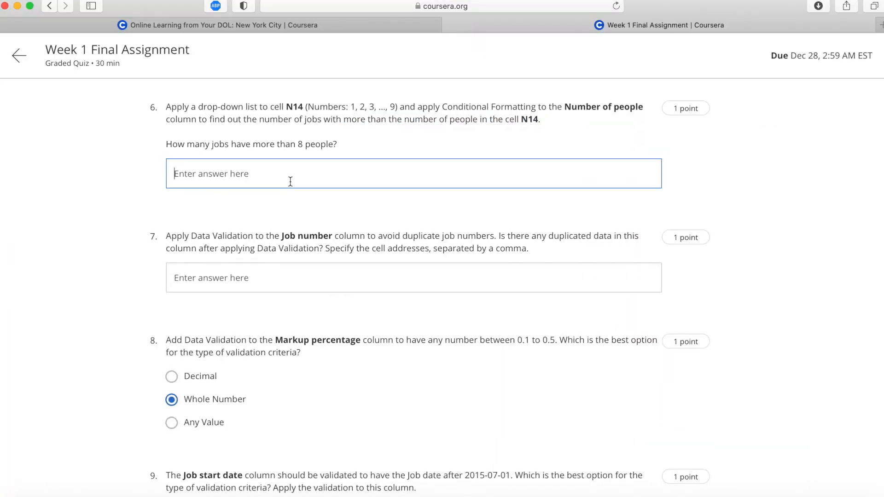
text(7)
click(255, 221)
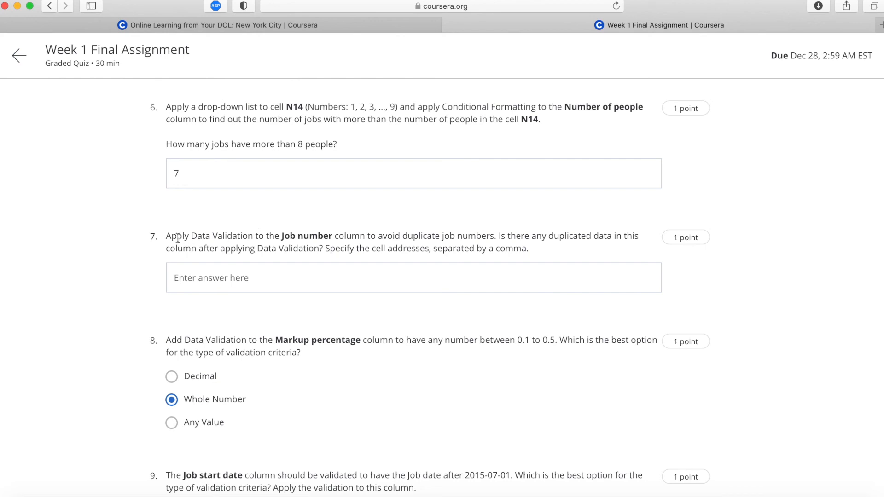
scroll(174, 235, down, 5)
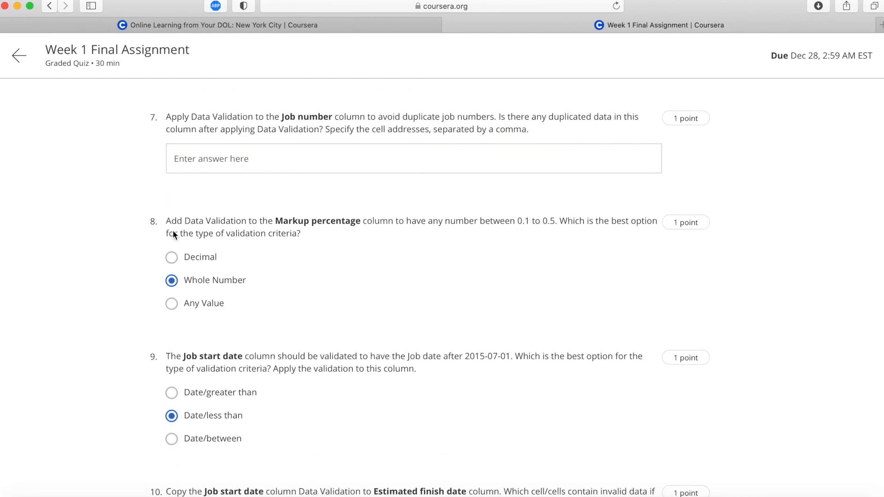
drag(166, 116, 499, 114)
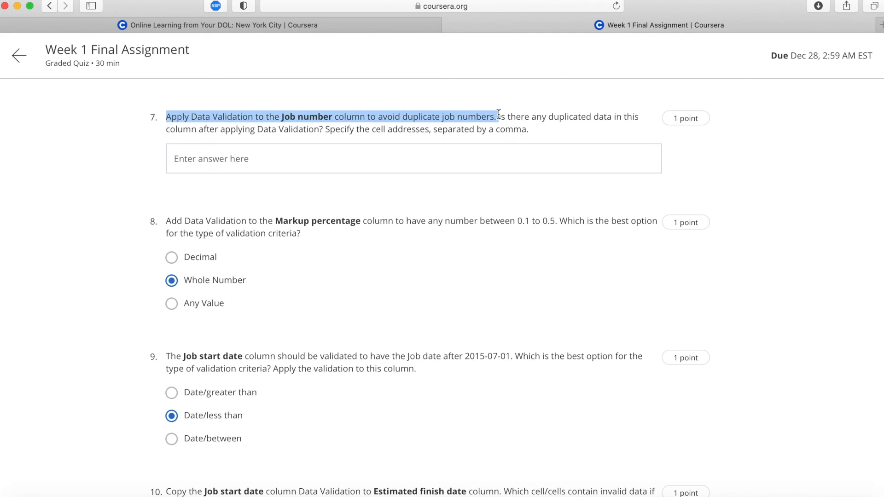
Switch to the Excel workbook and highlight duplicate values in the Job number column with Light Red Fill with Dark Red Text.
key(ctrl+Up)
click(408, 175)
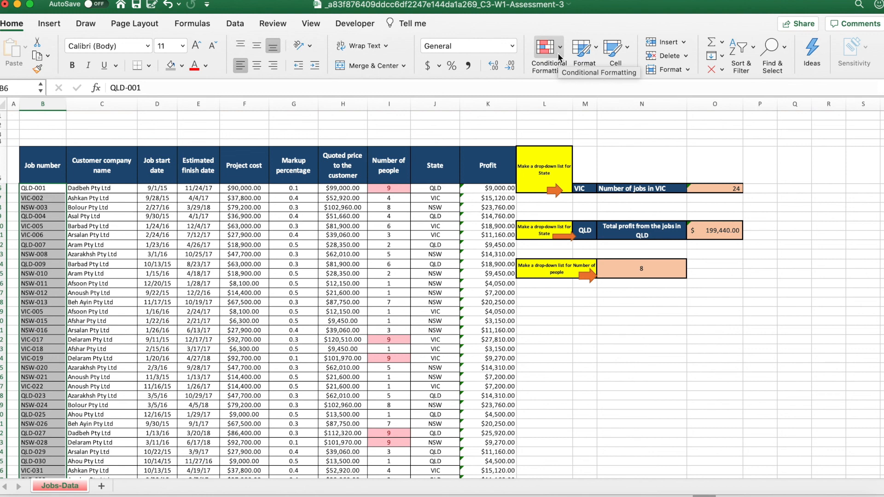
click(558, 55)
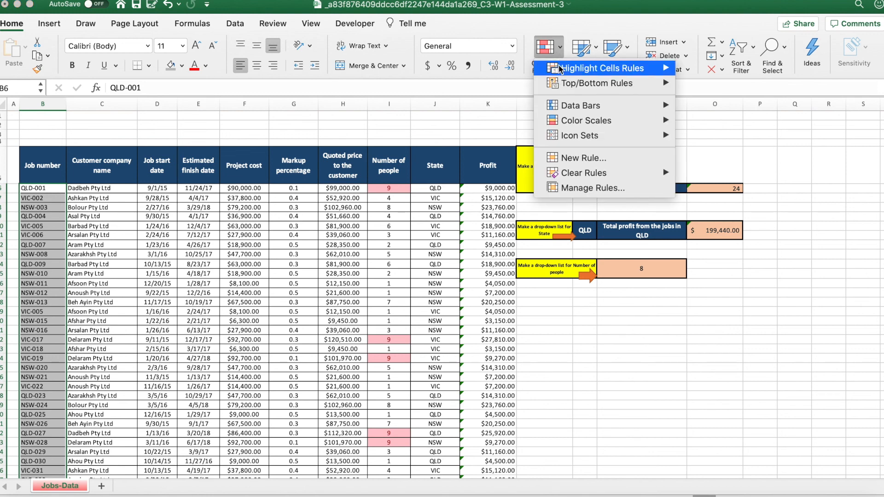
mouse_move(560, 68)
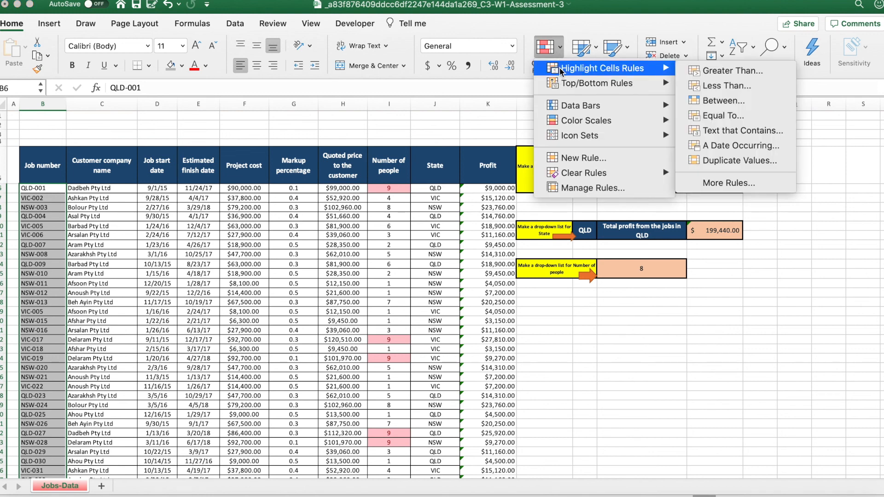
click(720, 159)
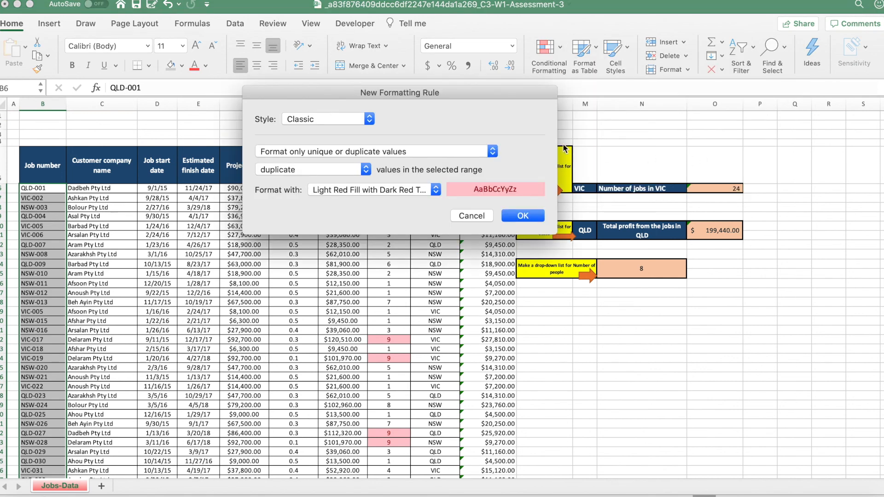
click(510, 217)
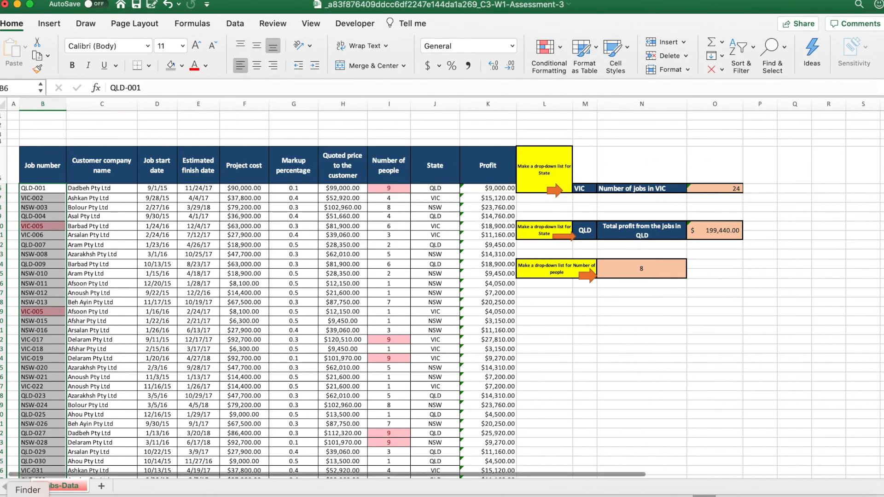
Look through the Job number column for the highlighted duplicates and identify their cell addresses.
scroll(56, 329, down, 3)
scroll(56, 329, down, 4)
scroll(55, 130, up, 3)
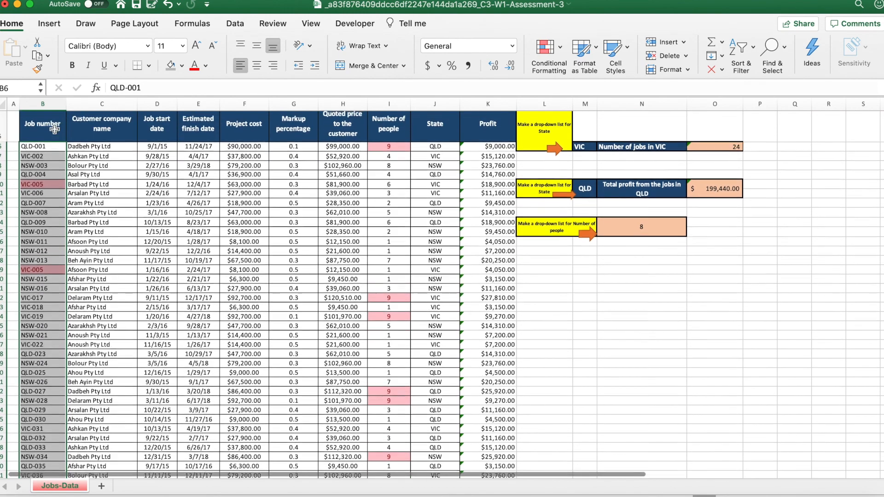
click(44, 189)
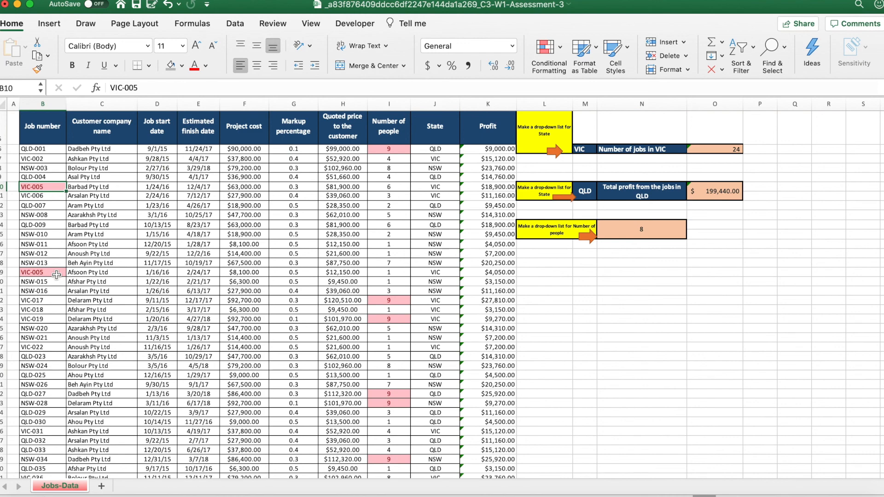
scroll(56, 275, up, 3)
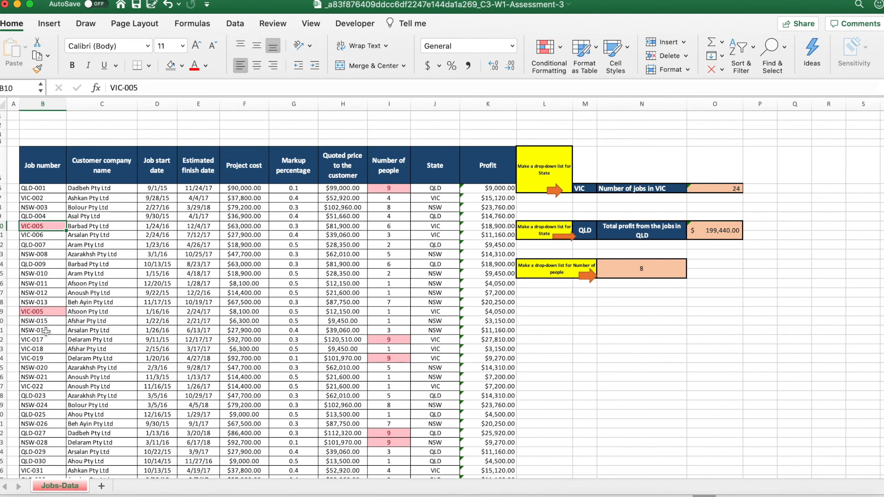
Switch to the browser quiz, answer question 7 with B10,B19, and recheck the duplicate cells in the Excel workbook.
key(ctrl+Up)
click(330, 351)
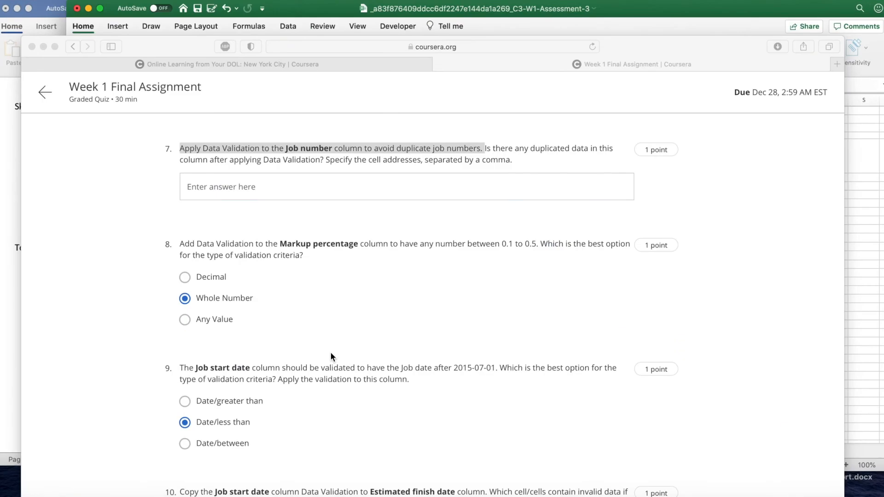
click(326, 160)
text(B10,B19)
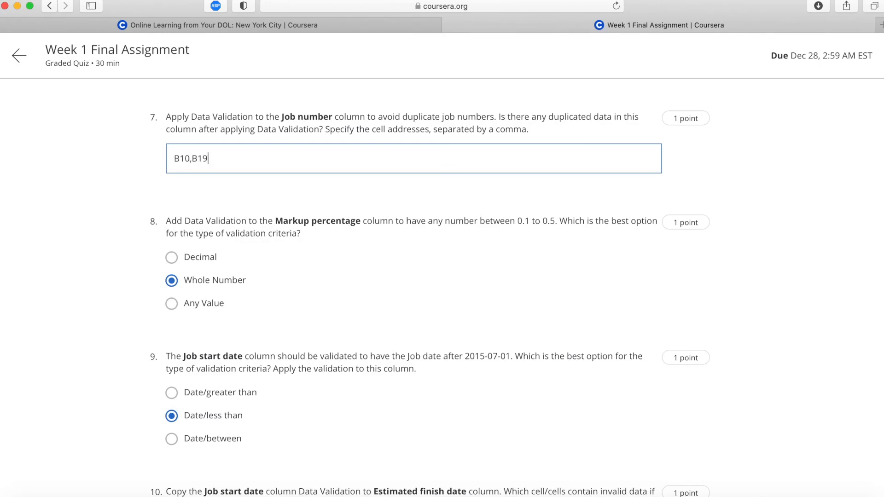
key(ctrl+Up)
click(383, 123)
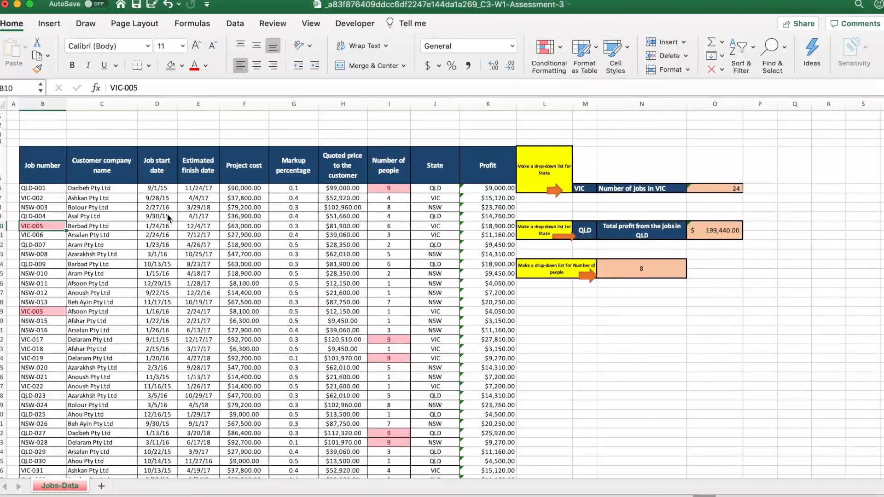
Switch back to the browser quiz and read question 8's validation requirement for the Markup percentage column.
key(ctrl+Up)
click(425, 346)
scroll(418, 249, down, 3)
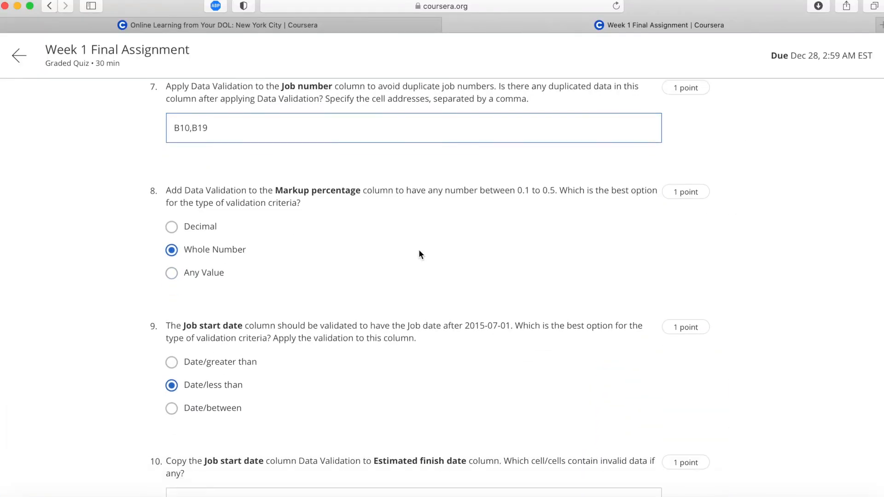
drag(172, 158, 296, 174)
click(297, 176)
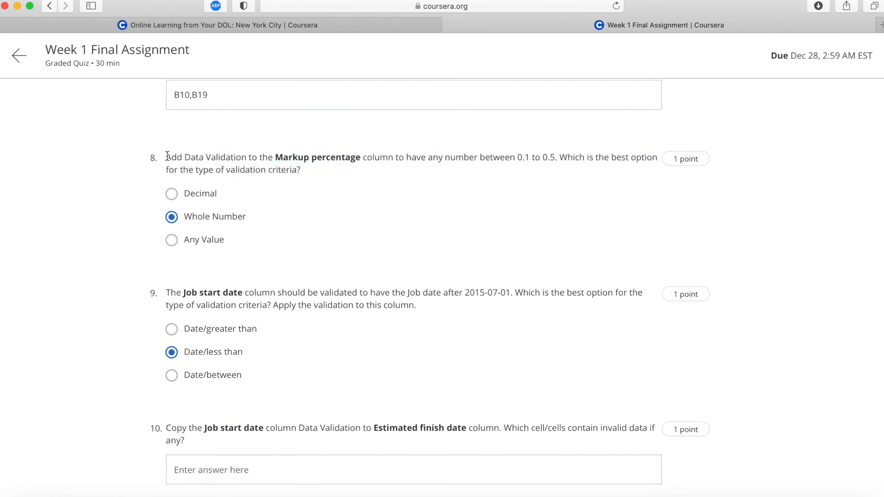
drag(351, 169, 558, 159)
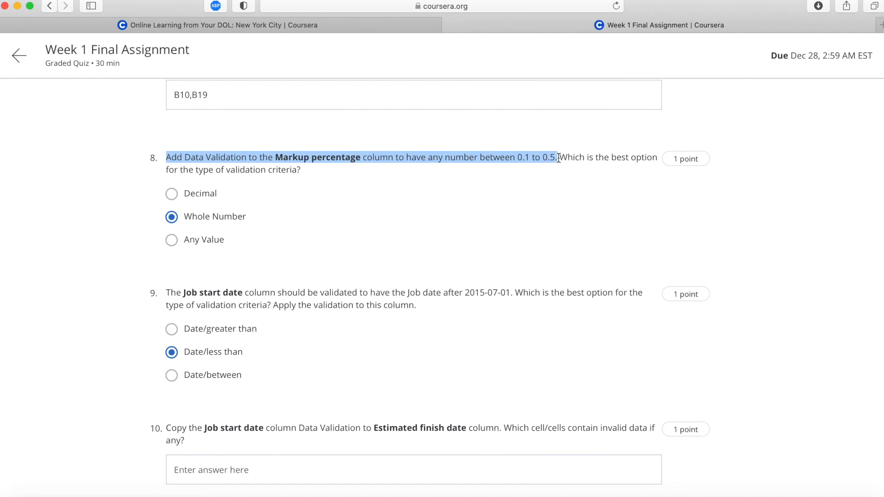
Switch to the Excel workbook and open the Data Validation settings for all Markup percentage values from G6 down.
key(ctrl+Up)
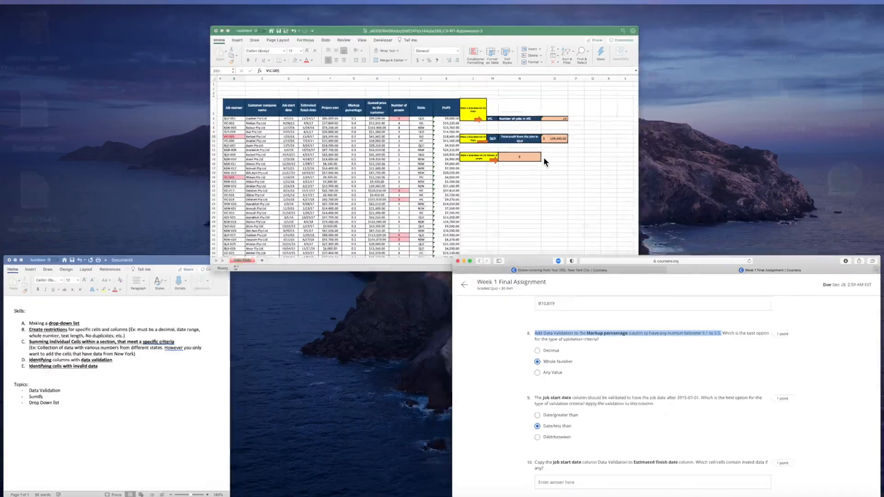
click(371, 173)
click(294, 190)
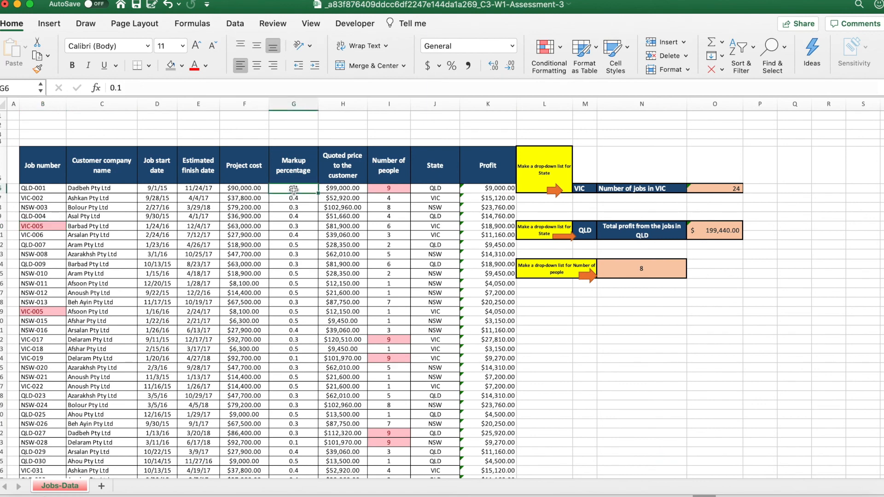
key(super+shift+Down)
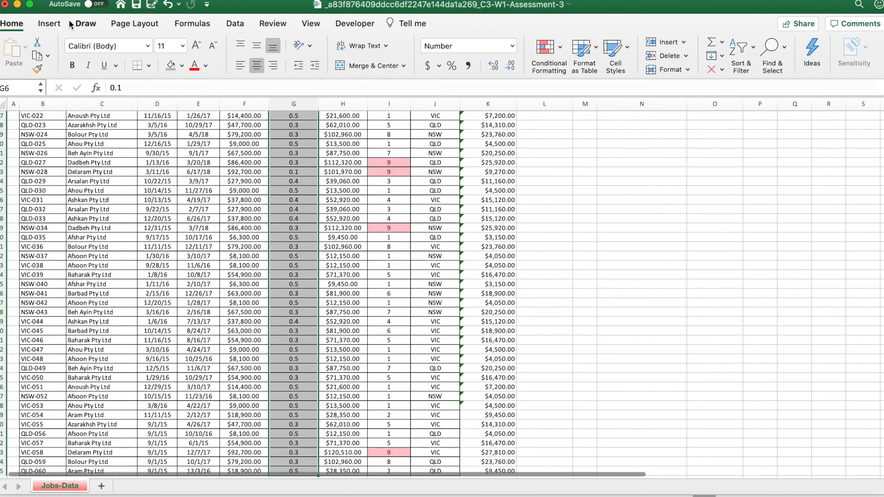
click(235, 23)
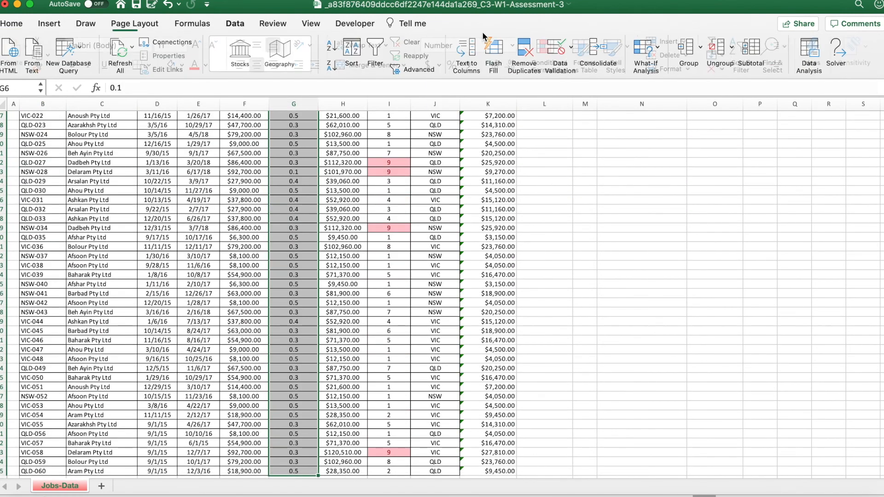
click(573, 47)
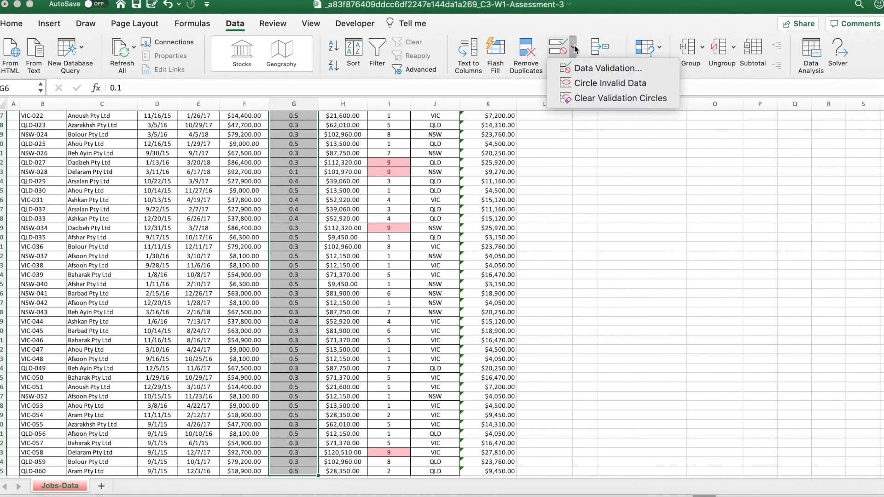
click(577, 69)
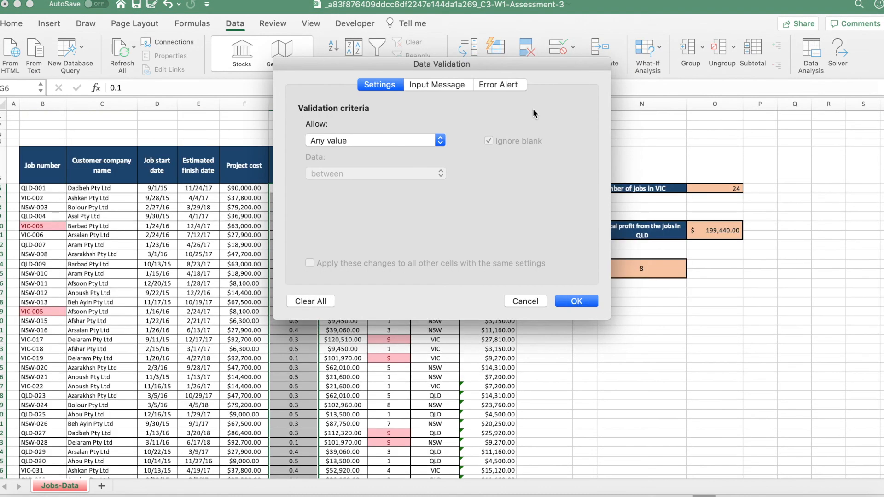
Set the validation criteria to allow a decimal between a minimum of 0.1 and a maximum of 0.5.
click(366, 139)
click(360, 170)
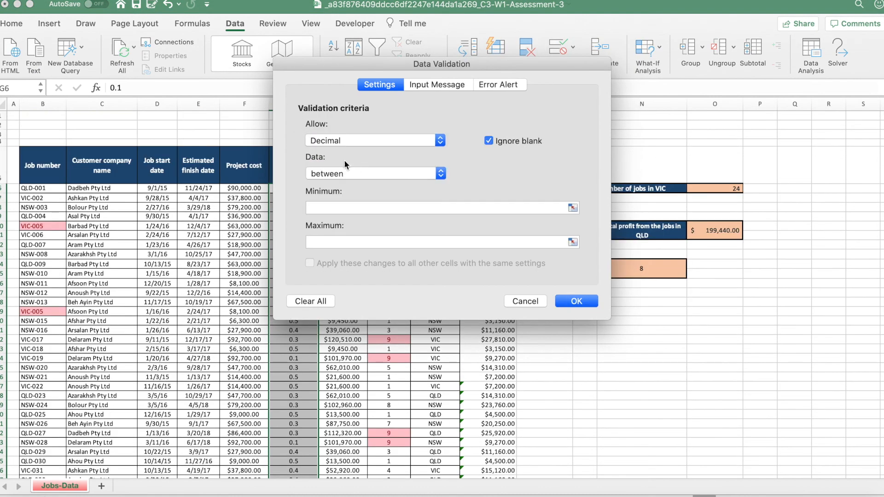
click(340, 207)
text(0.1)
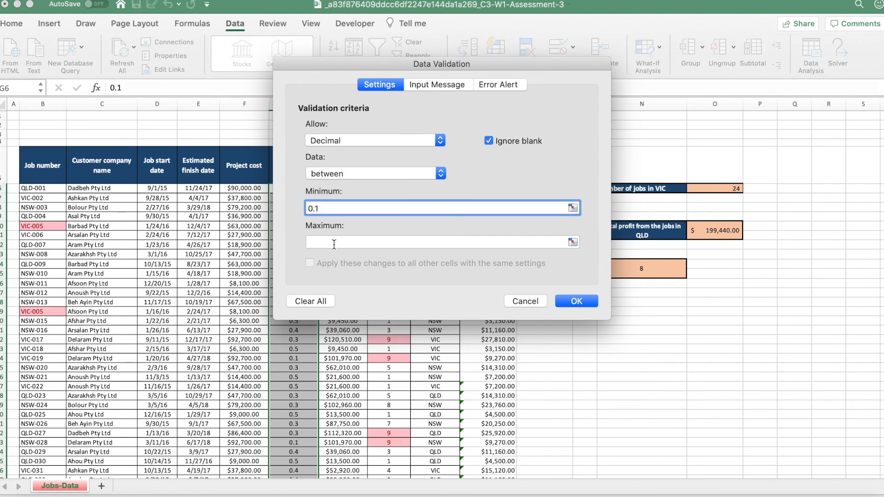
click(333, 242)
text(0,.5)
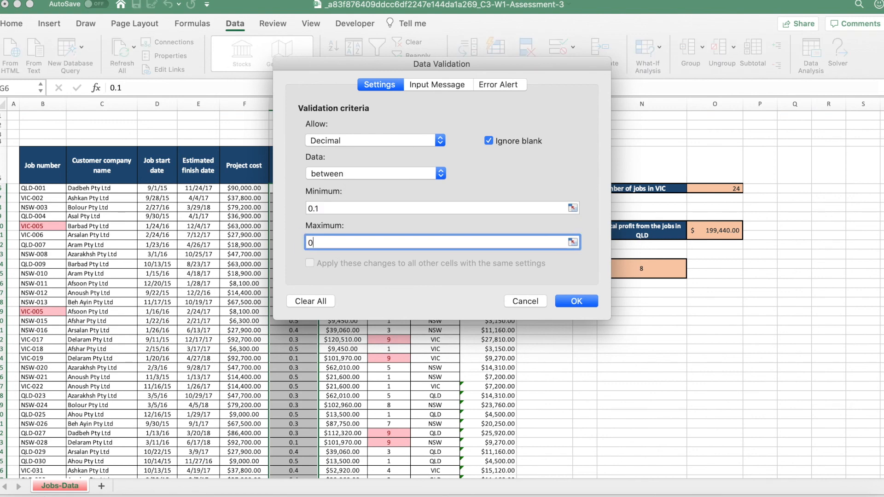
key(BackSpace)
key(BackSpace)
key(BackSpace)
text(.5)
drag(486, 66, 598, 69)
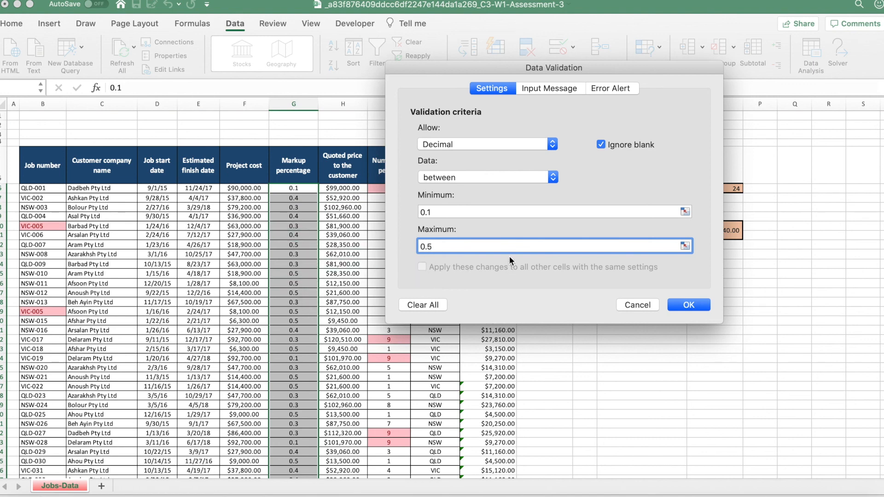
Give the validation a Stop-style error alert titled MARKUP PERCENTAGE INVALID.
click(606, 88)
click(508, 156)
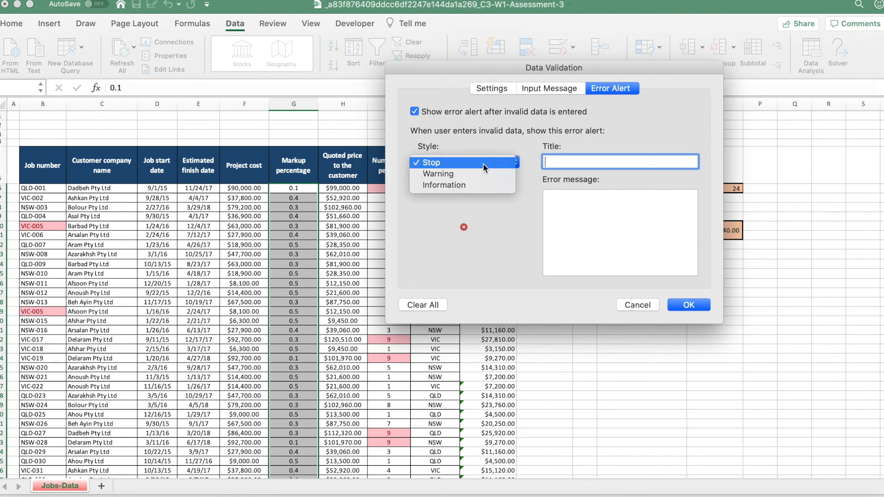
click(485, 162)
text(MARK)
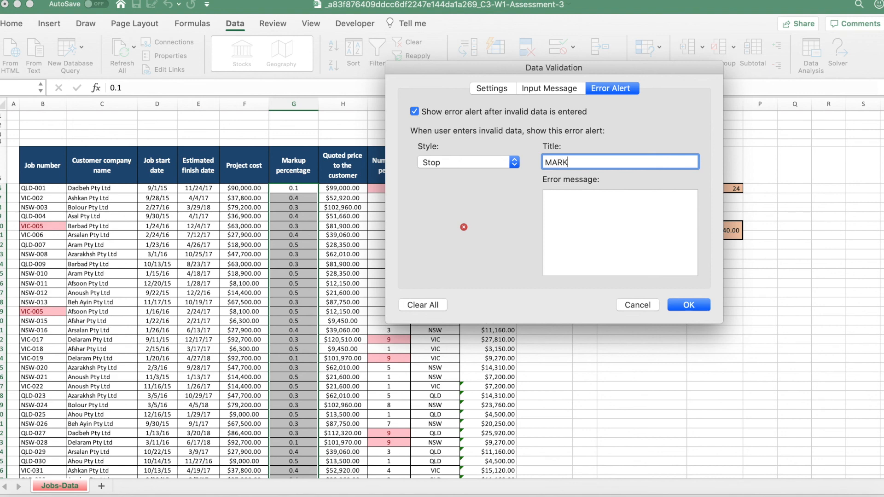
text(UP PERCENTAGE TO)
text(O)
key(BackSpace)
key(BackSpace)
key(BackSpace)
text(INVALID)
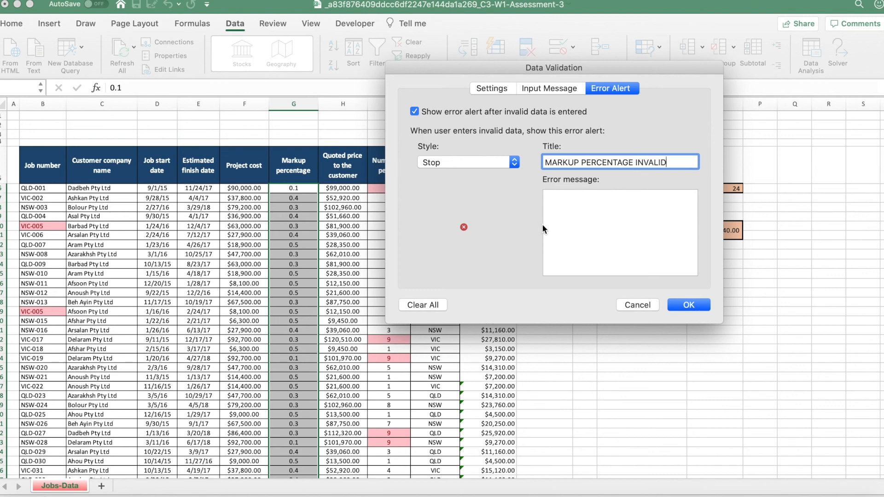
Enter the error message "Markup has to be between 0.1 and 0.5", review the criteria and apply the validation.
click(567, 210)
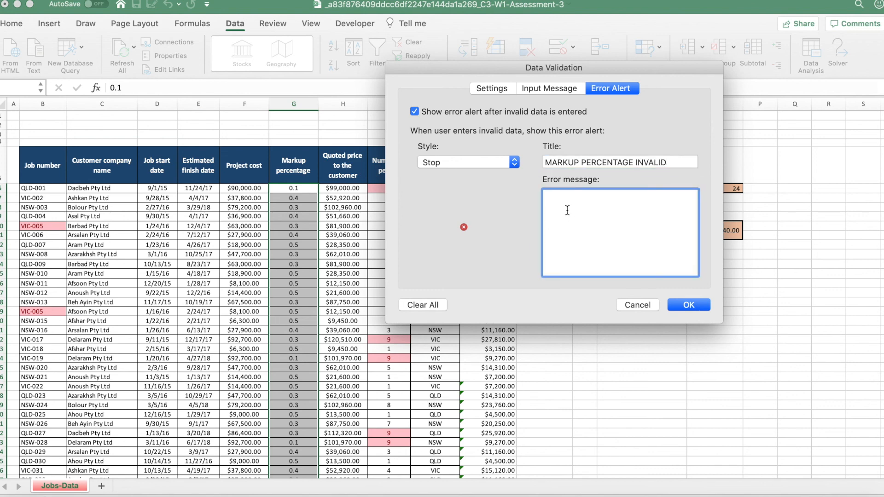
text(Markup has to be between 0.1 and 0.5)
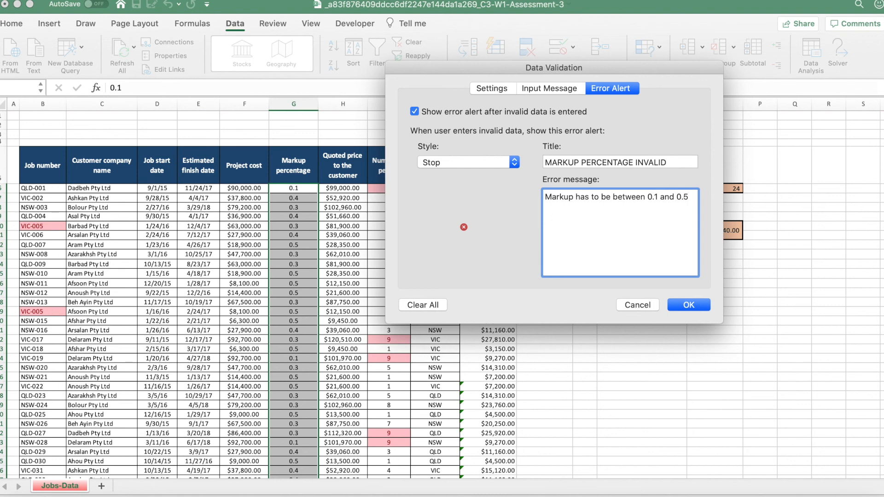
click(499, 88)
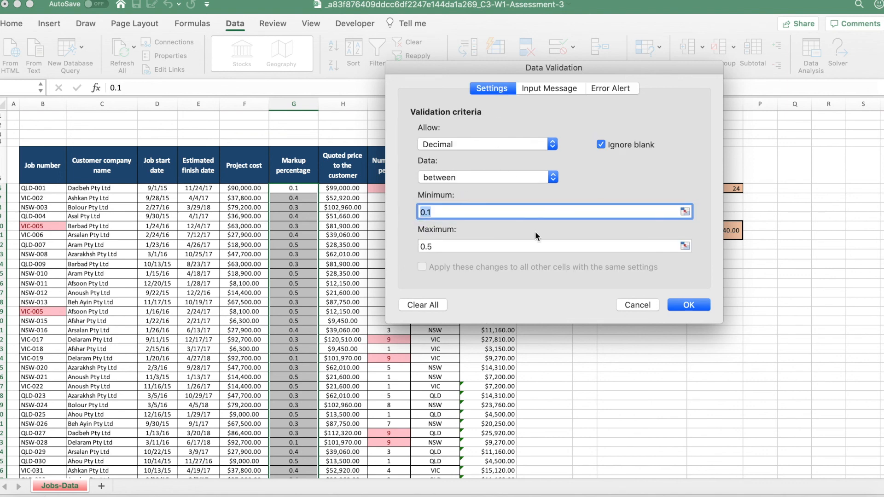
click(703, 305)
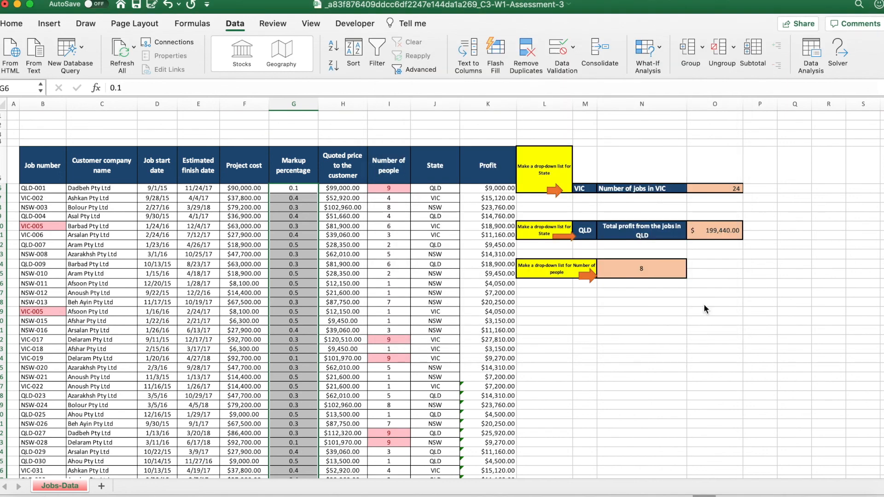
Test the Markup percentage validation by trying 0.6 in cell G6, and cancel the entry.
click(688, 324)
click(307, 189)
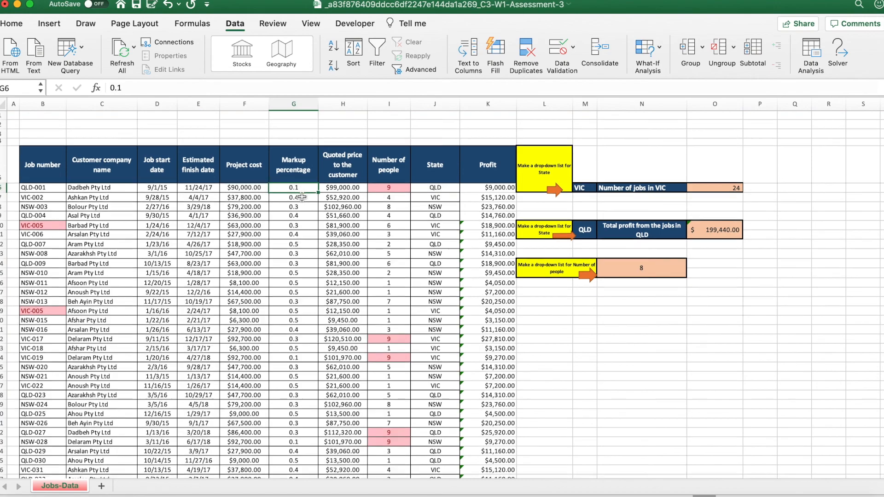
scroll(299, 197, down, 10)
scroll(301, 197, up, 10)
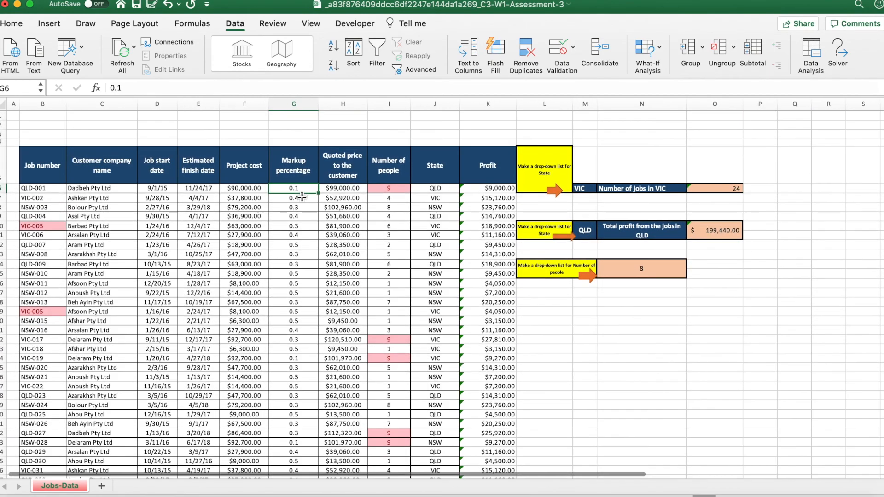
text(0.)
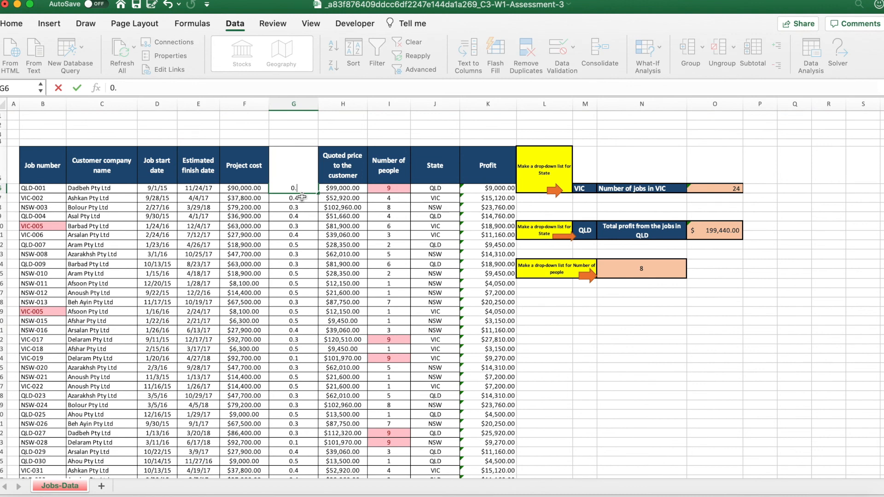
text(6)
key(Return)
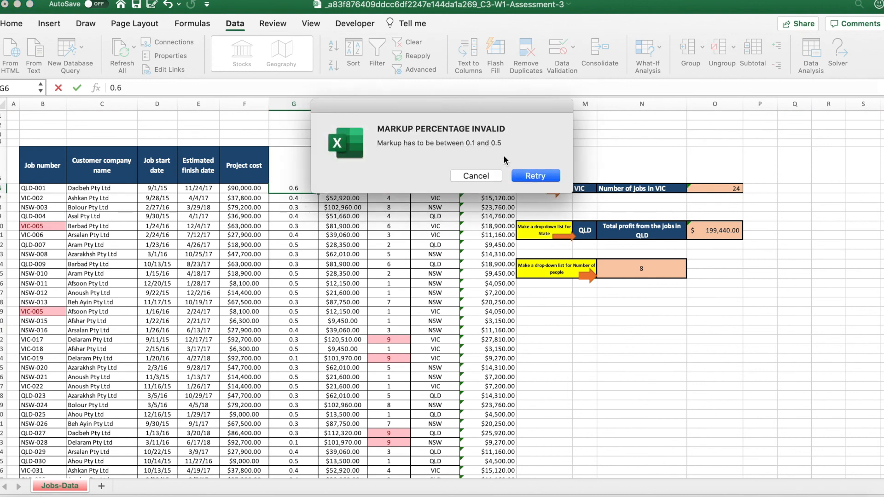
click(473, 176)
Switch to the Coursera quiz and answer question 8 on the Markup percentage validation type with Decimal.
key(ctrl+Up)
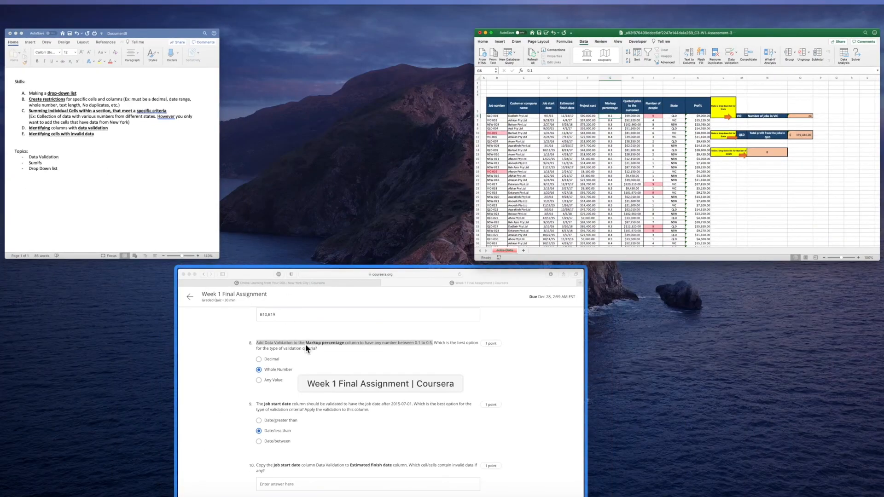
click(305, 344)
drag(166, 95, 557, 97)
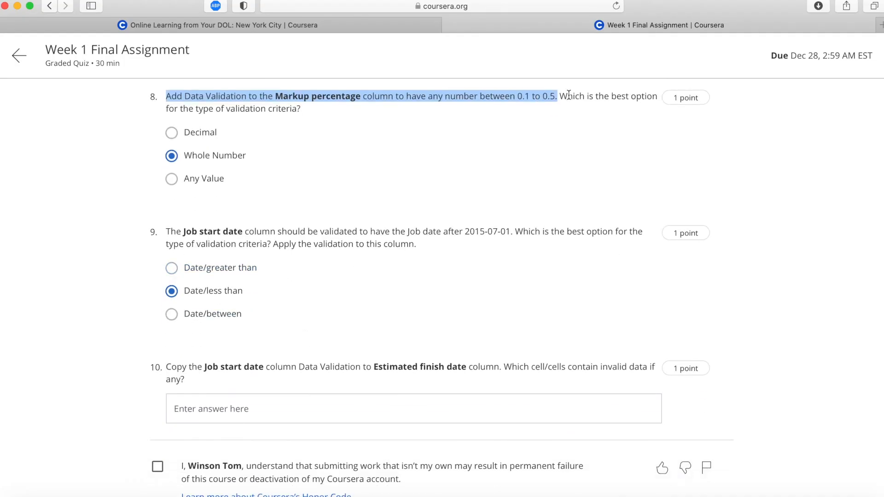
drag(560, 95, 580, 112)
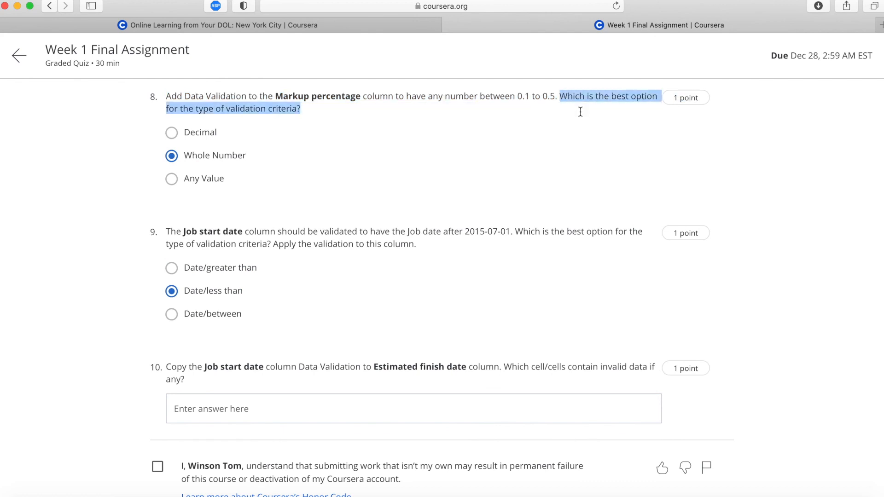
click(171, 133)
Read question 9, switch to the Excel workbook and open the Data Validation settings for all Job start dates from D6 down.
scroll(150, 249, down, 2)
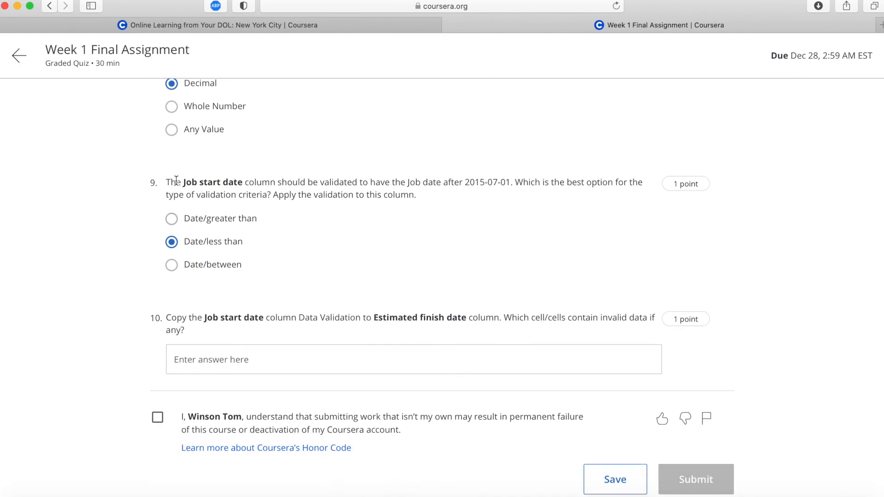
drag(166, 182, 420, 195)
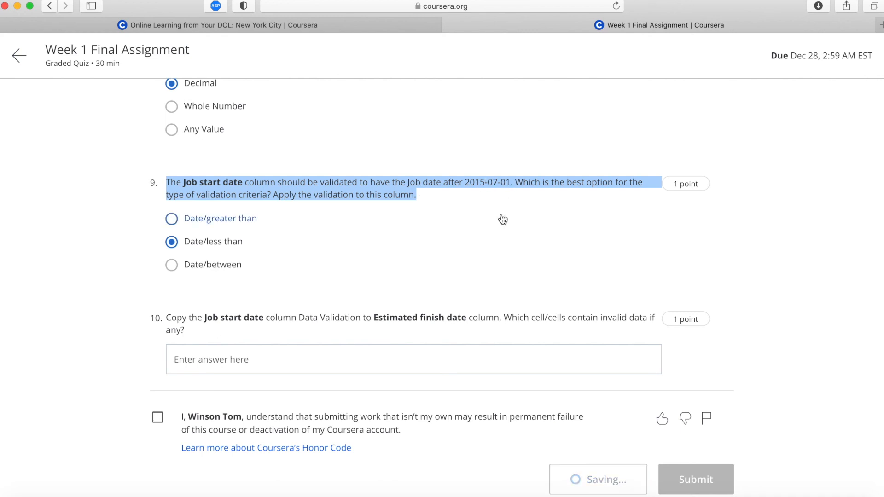
click(577, 182)
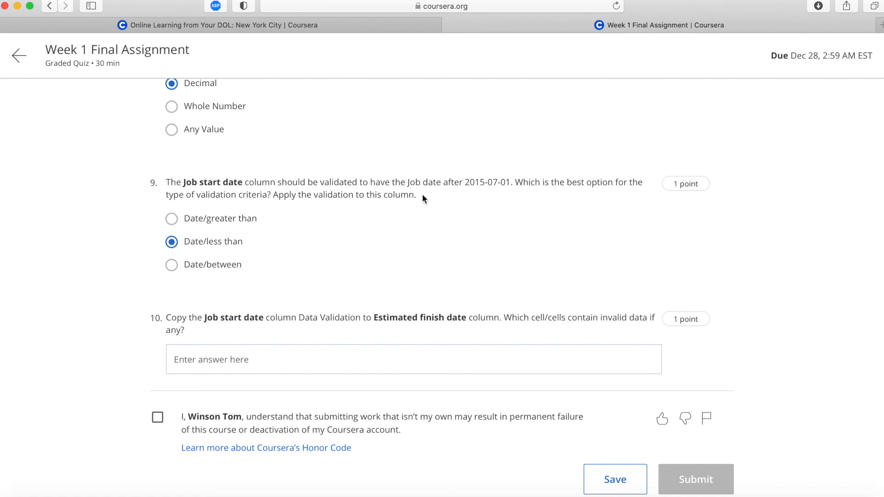
key(ctrl+Up)
click(611, 333)
key(ctrl+Up)
click(331, 160)
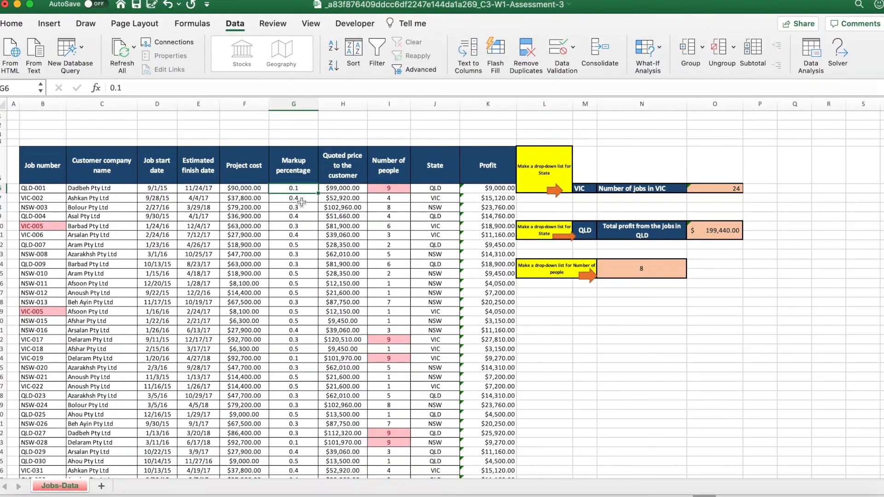
click(156, 187)
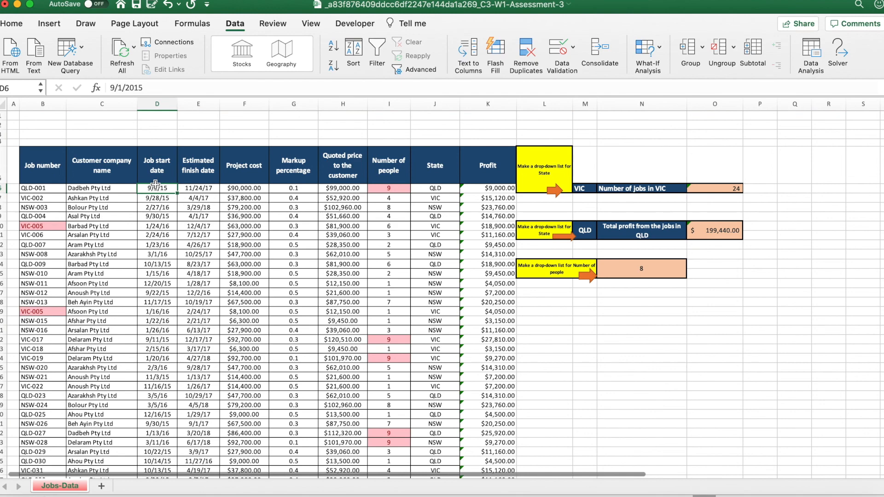
key(super+shift+Down)
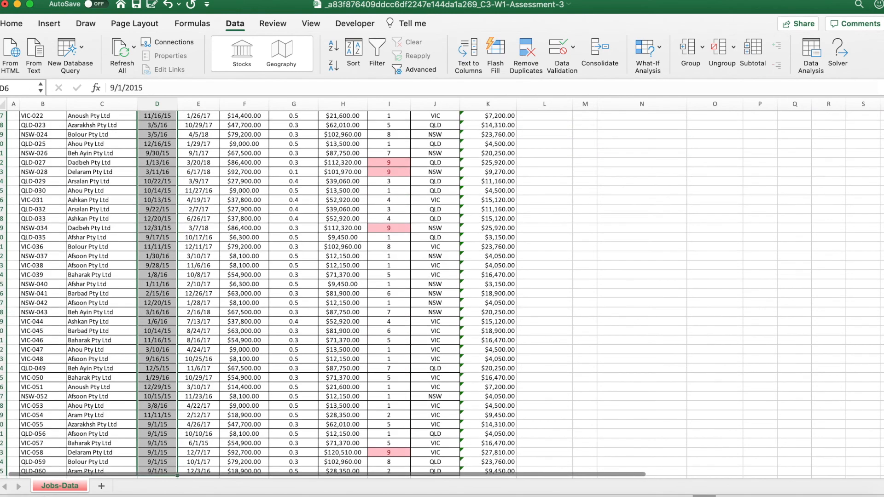
click(559, 52)
Apply a validation to the Job start dates that allows only dates greater than 7/1/15.
click(340, 141)
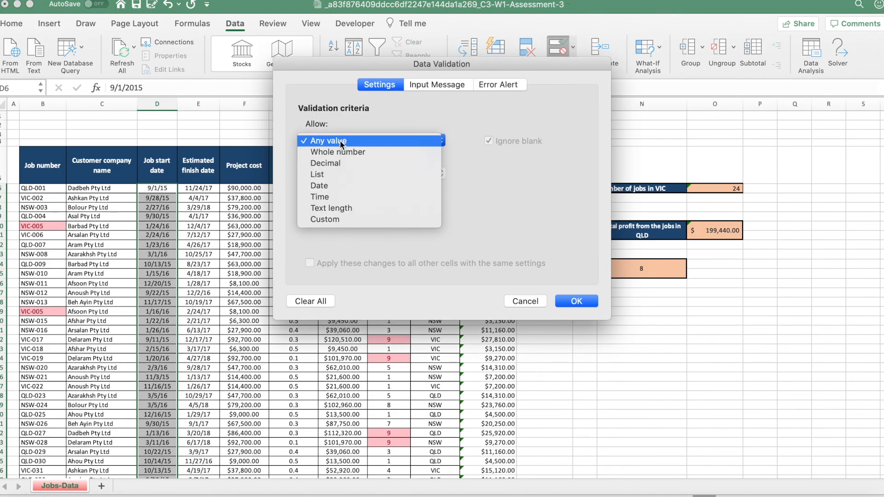
click(327, 186)
click(338, 174)
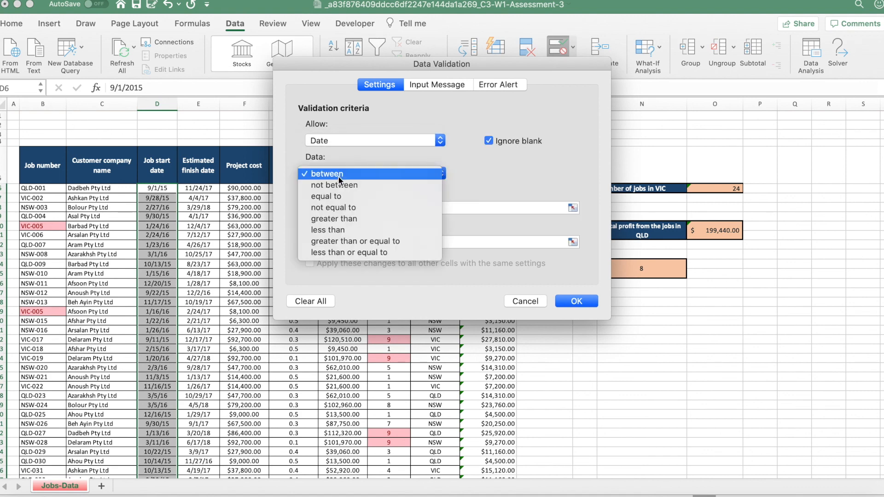
click(332, 221)
click(344, 207)
key(ctrl+Up)
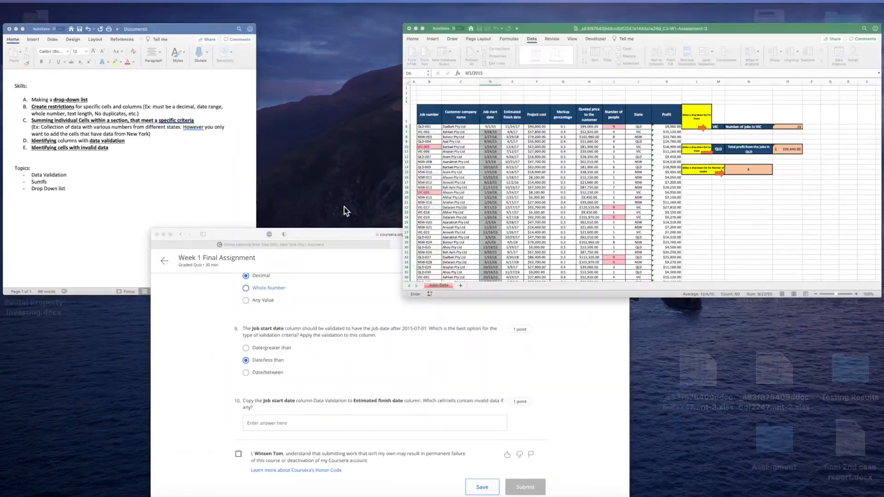
click(356, 324)
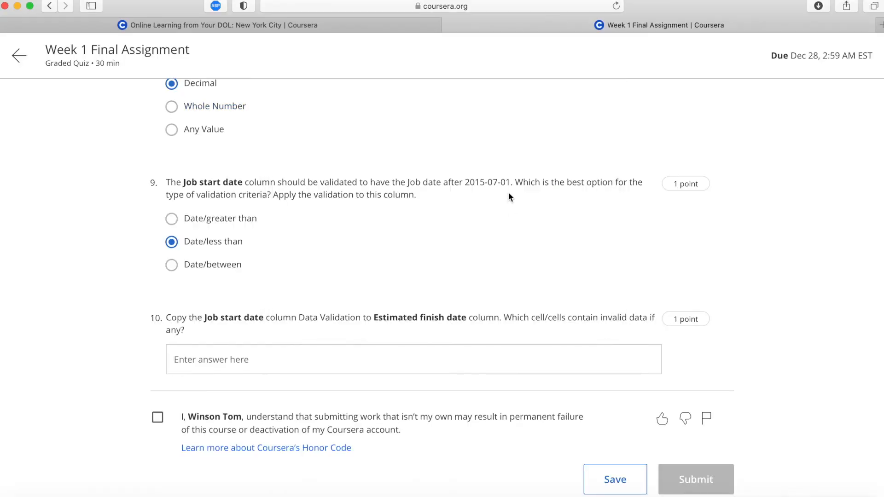
key(ctrl+Up)
click(495, 173)
text(7)
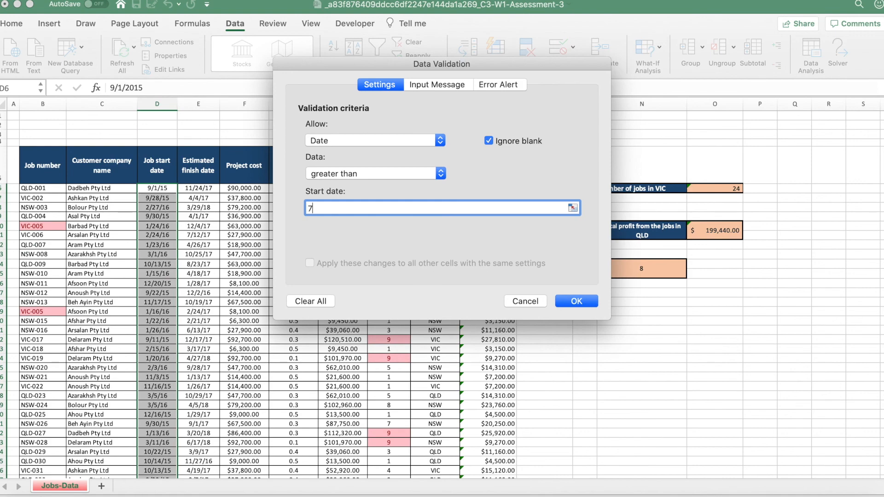
text(/1/15)
key(Return)
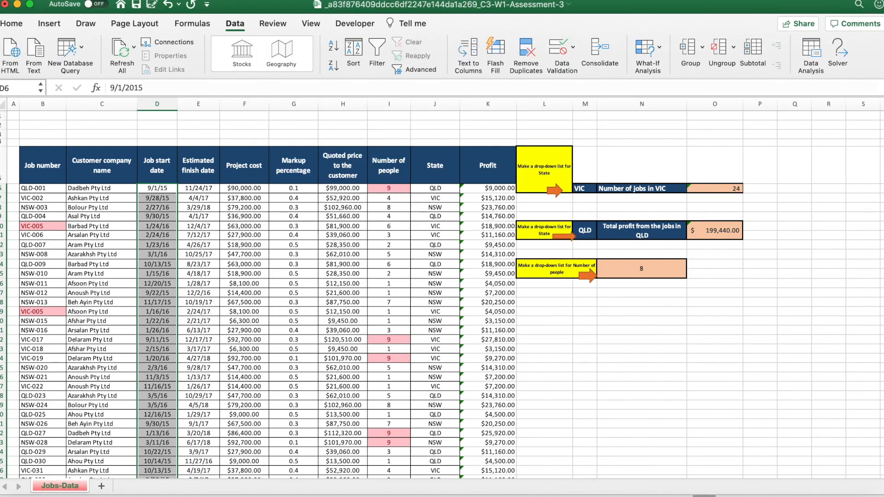
Switch to the Coursera quiz and answer question 9 with Date/greater than.
key(ctrl+Up)
click(345, 313)
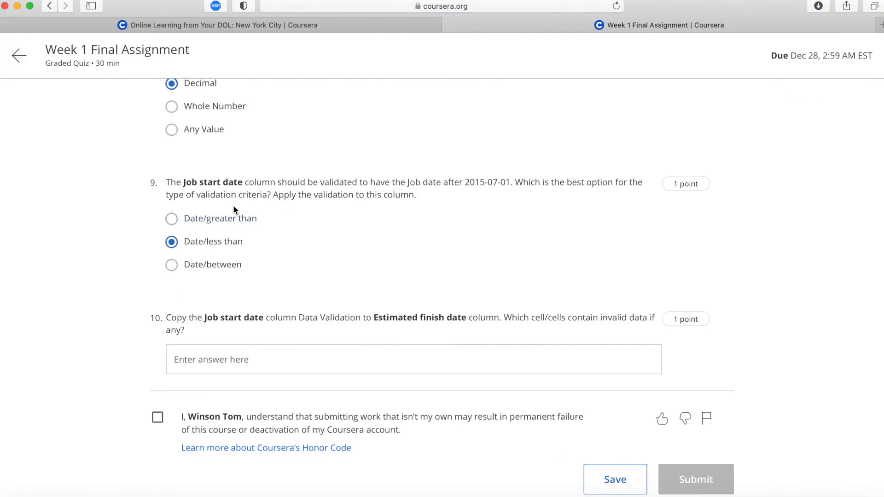
click(233, 225)
Read question 10, switch to Excel and copy only the Job start date validation onto the Estimated finish date column from E6.
scroll(231, 309, down, 1)
drag(168, 286, 499, 288)
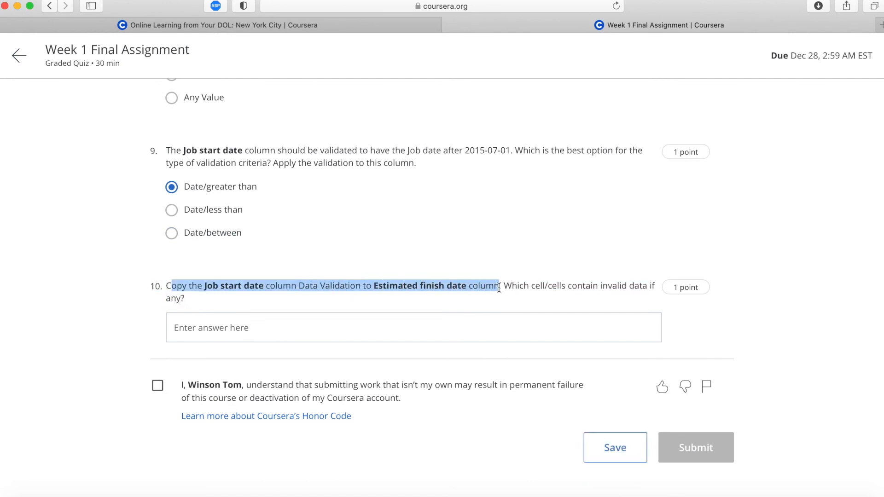
click(507, 323)
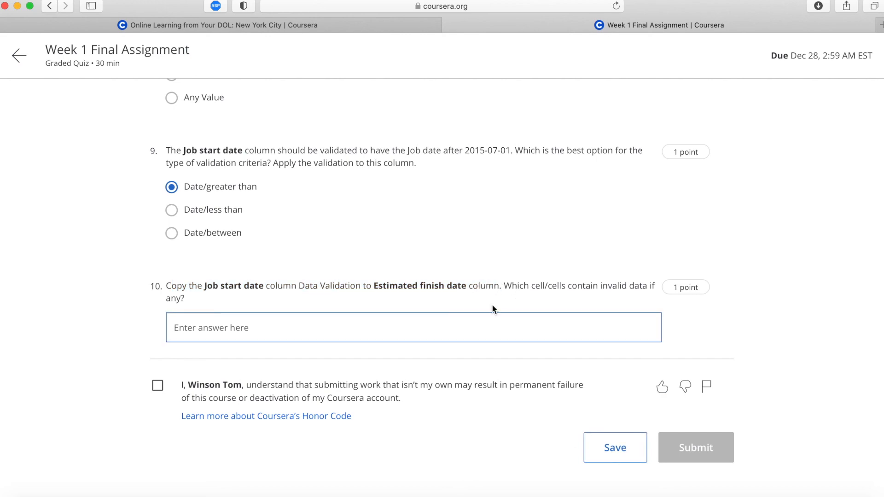
key(ctrl+Up)
click(344, 211)
key(super+c)
click(189, 191)
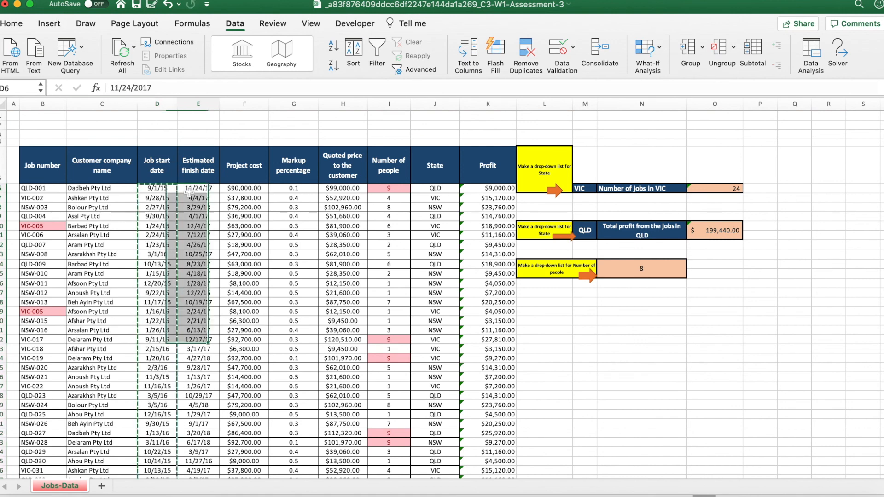
click(14, 23)
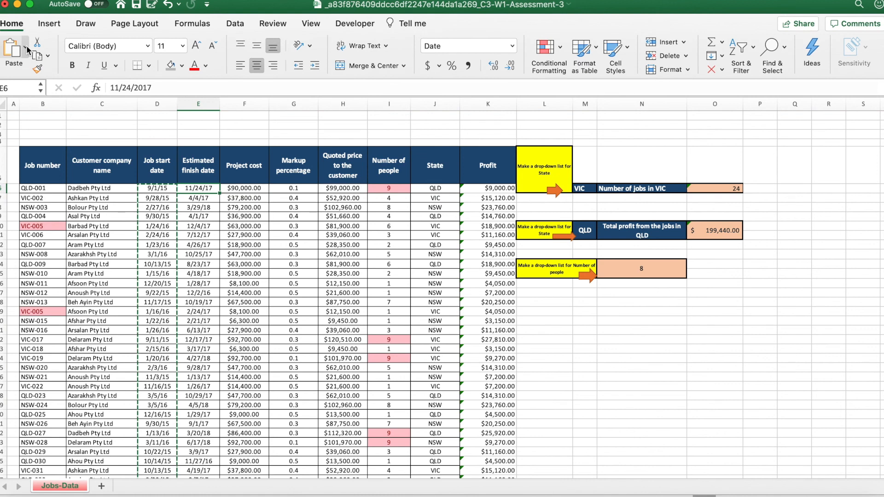
click(26, 48)
click(59, 358)
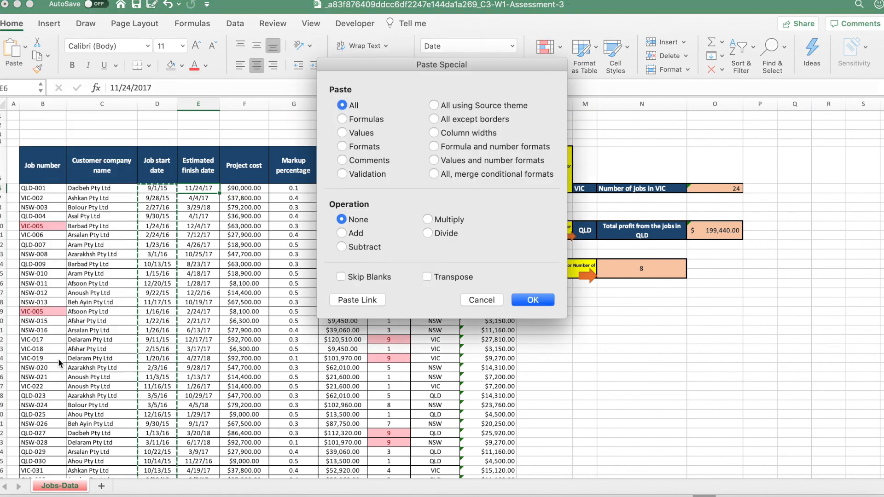
click(355, 174)
click(529, 300)
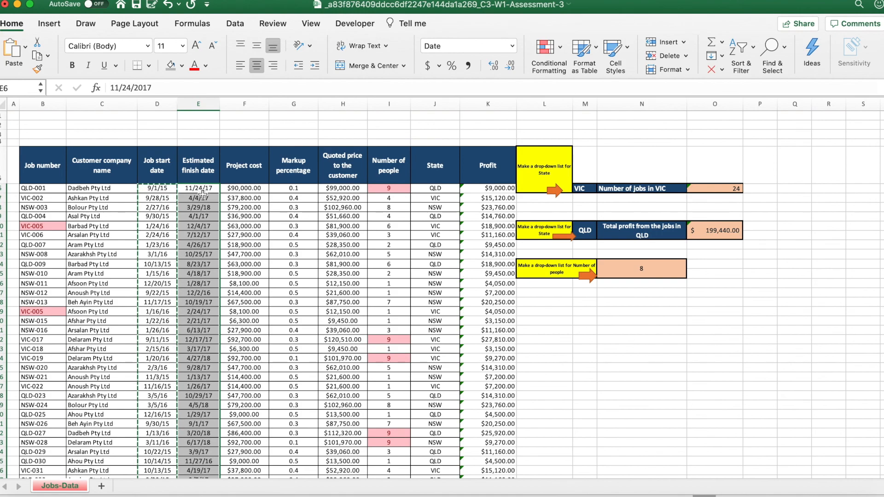
Recheck question 10, circle the invalid data in the Excel sheet and select the circled cell in the Estimated finish date column.
key(ctrl+Up)
click(338, 322)
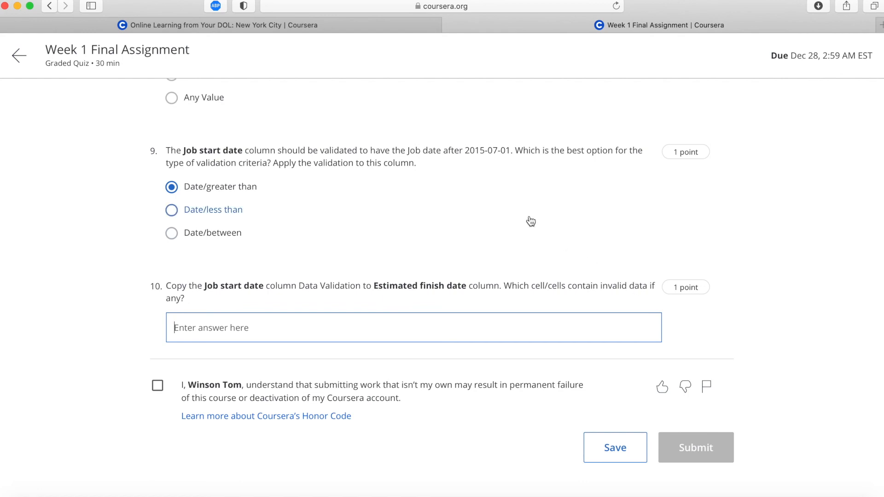
key(ctrl+Up)
click(404, 168)
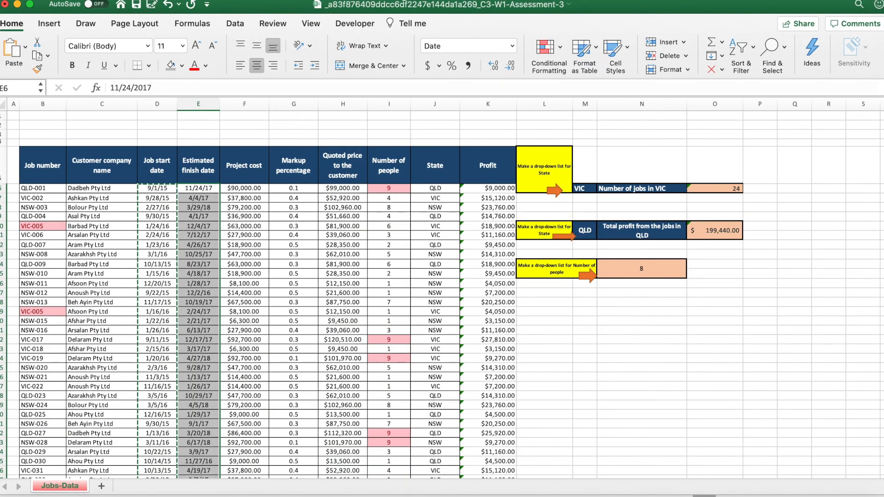
click(237, 26)
click(573, 46)
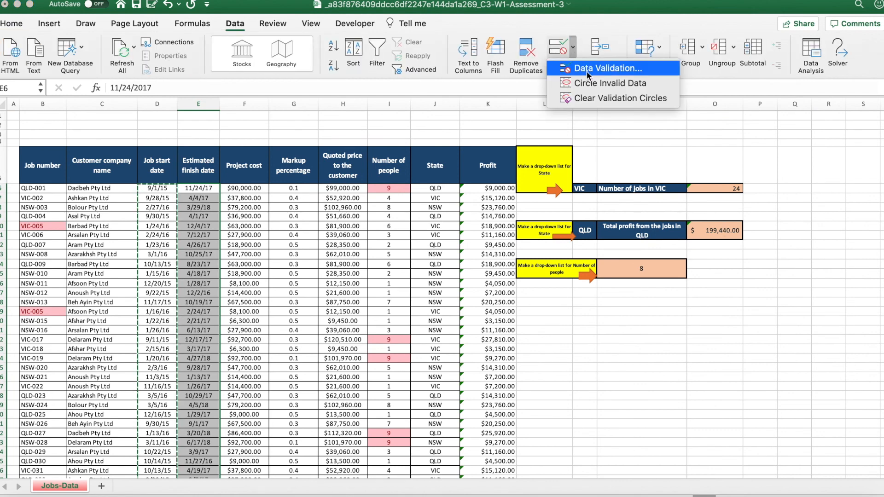
click(594, 88)
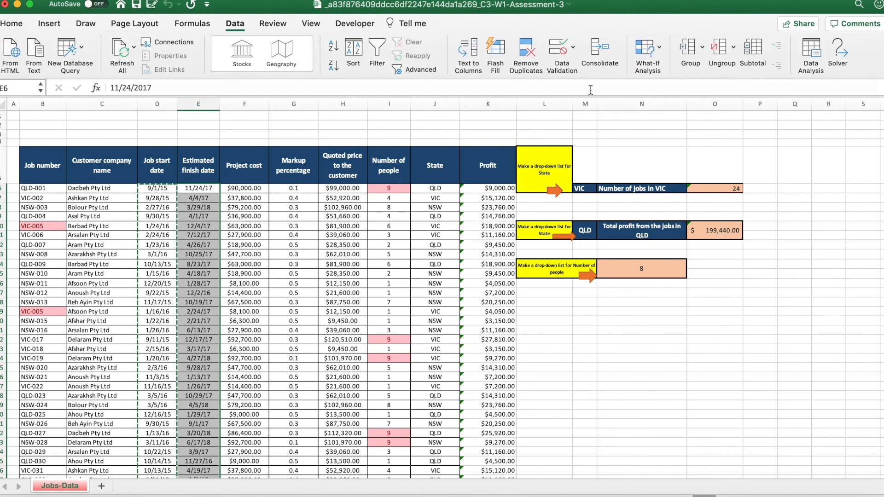
scroll(225, 253, down, 5)
scroll(225, 254, down, 5)
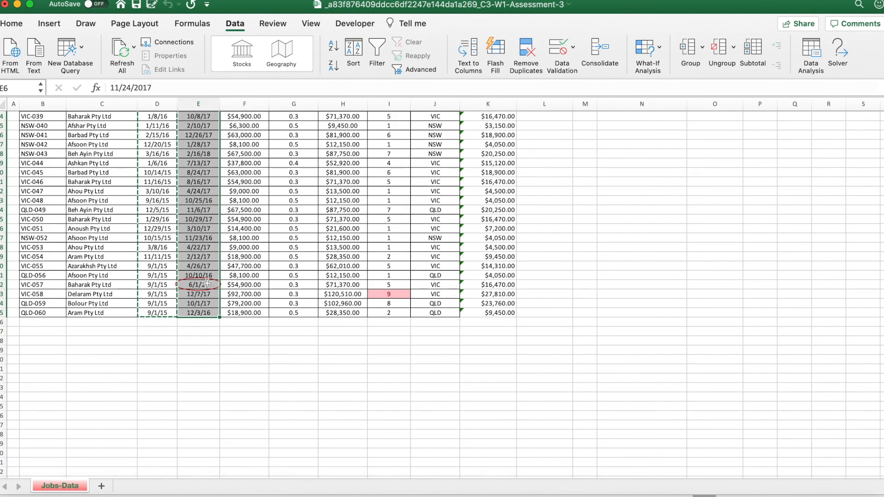
click(203, 284)
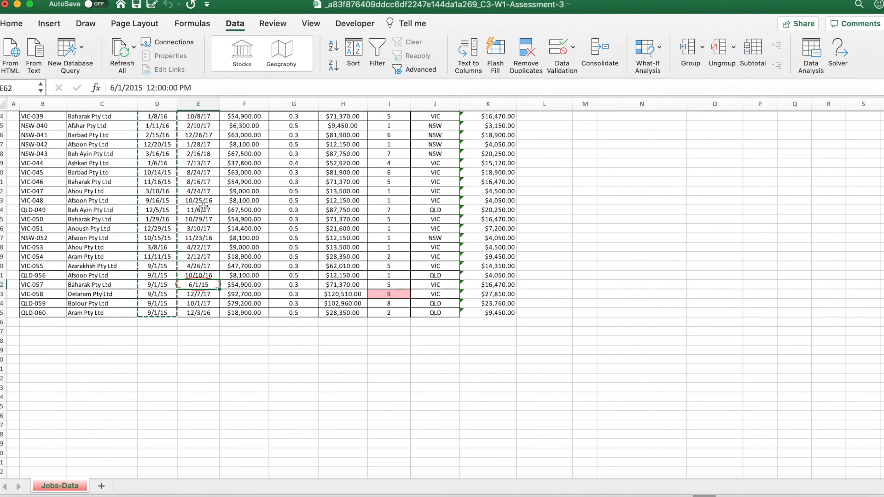
Switch to the Coursera quiz and enter E62 as the answer to question 10.
key(ctrl+Up)
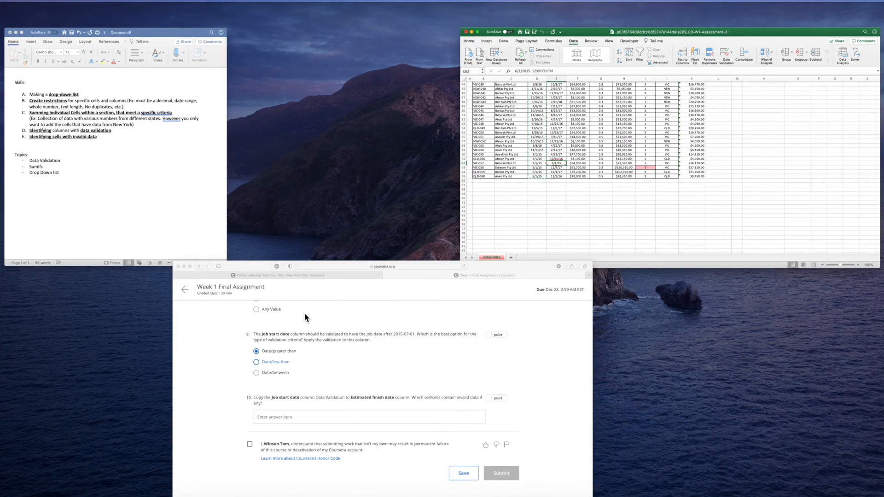
click(305, 313)
click(302, 339)
text(E62)
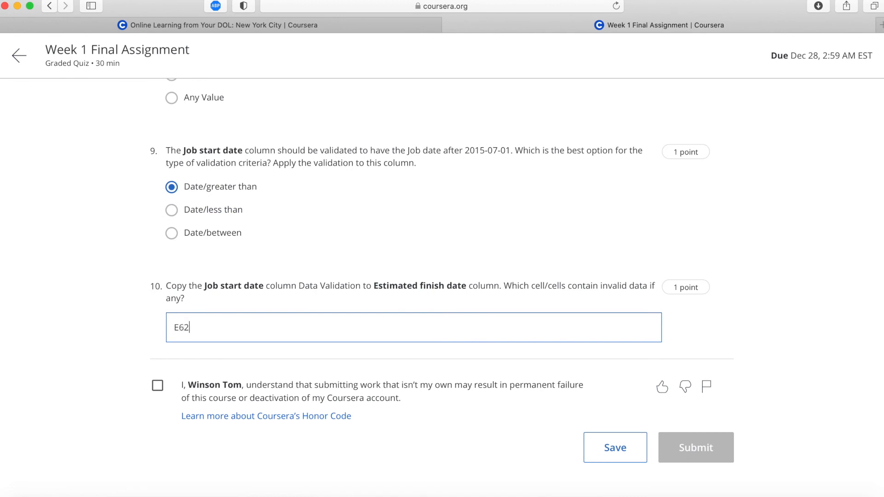
Accept the honor code statement and submit the Week 1 Final Assignment.
click(140, 364)
click(158, 387)
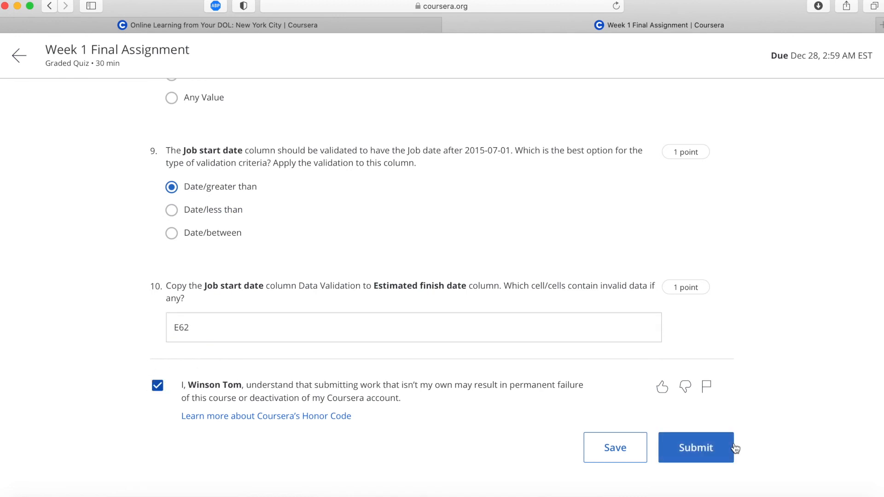
click(711, 452)
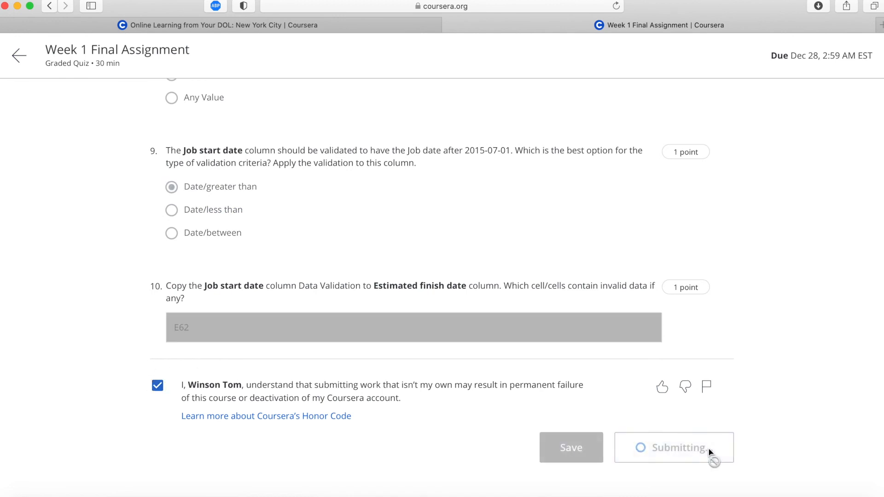